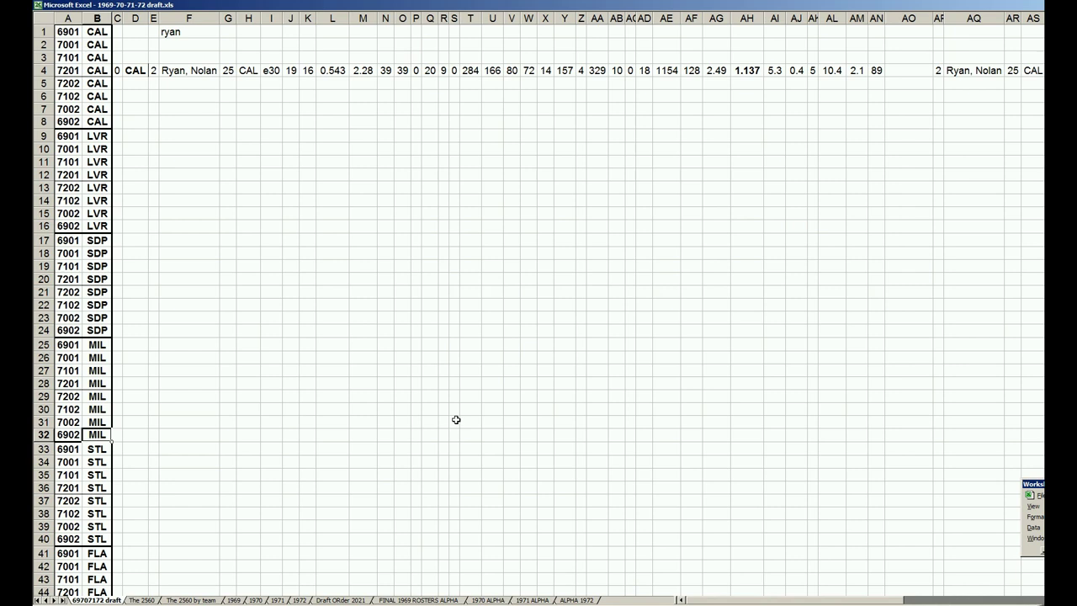
pyautogui.click(96, 305)
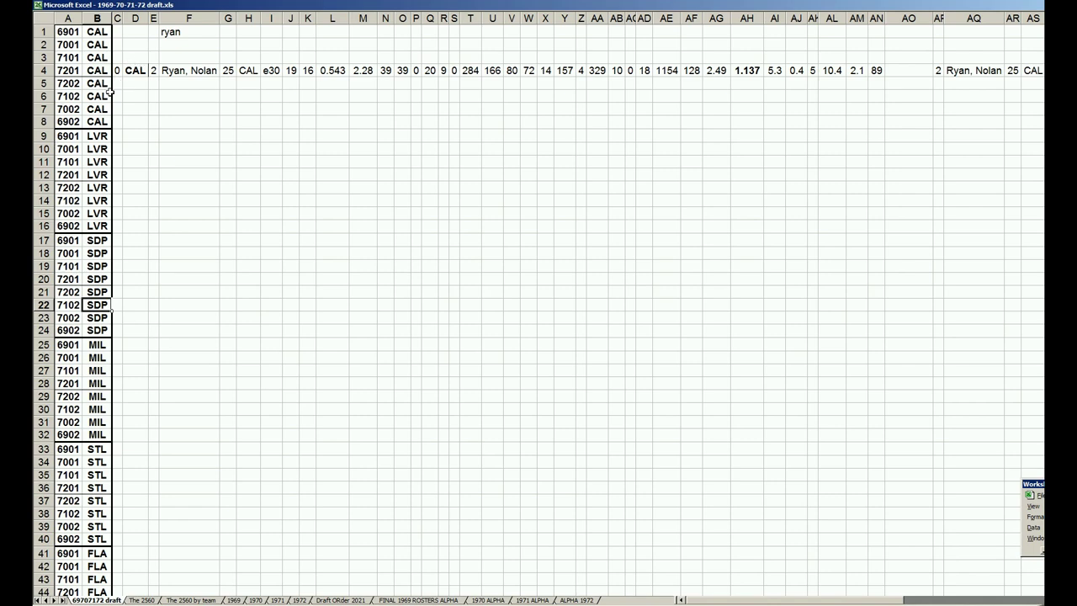
pyautogui.click(283, 600)
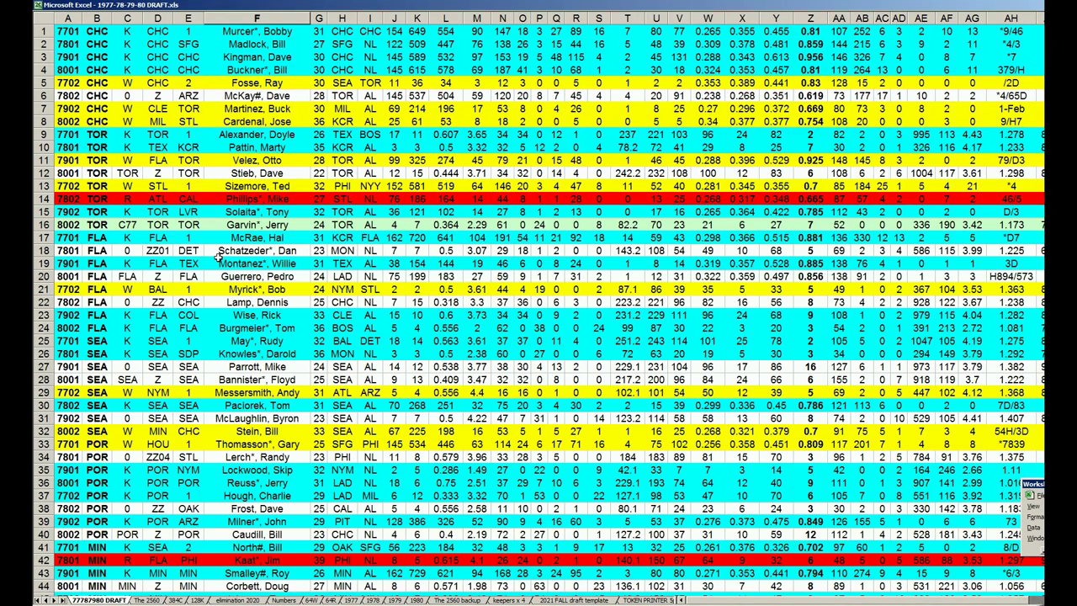
pyautogui.click(193, 250)
pyautogui.scroll(-9, 209, 263)
pyautogui.scroll(-20, 210, 263)
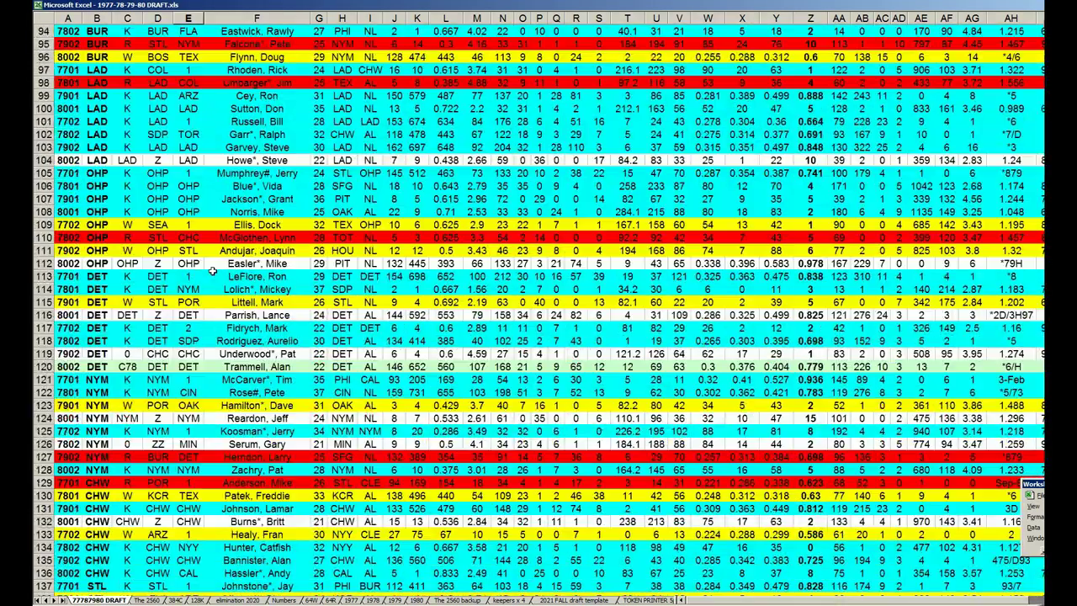
pyautogui.scroll(-20, 213, 272)
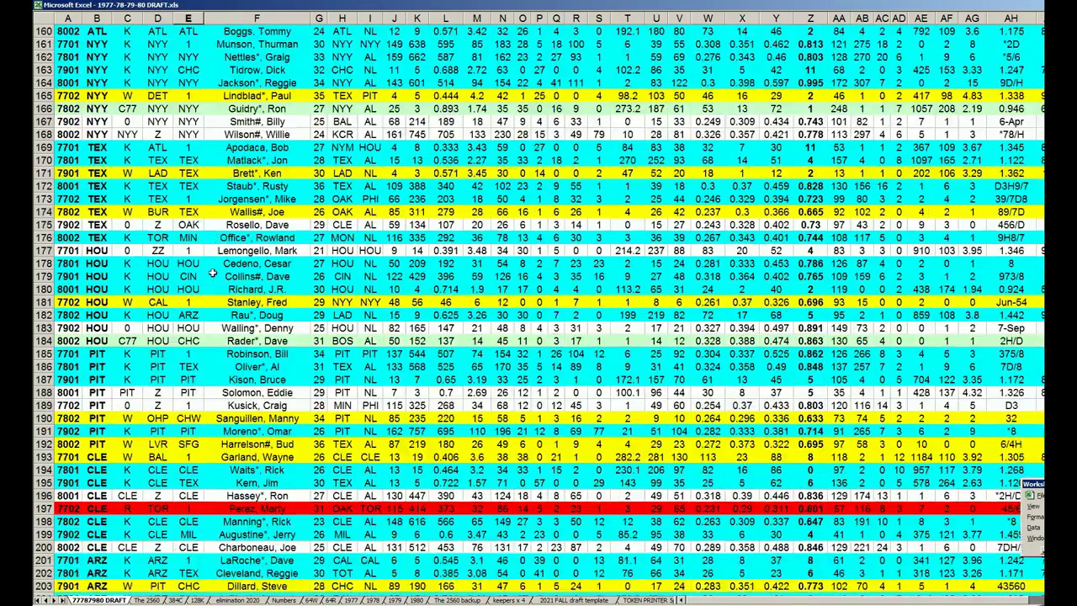
pyautogui.scroll(-20, 213, 273)
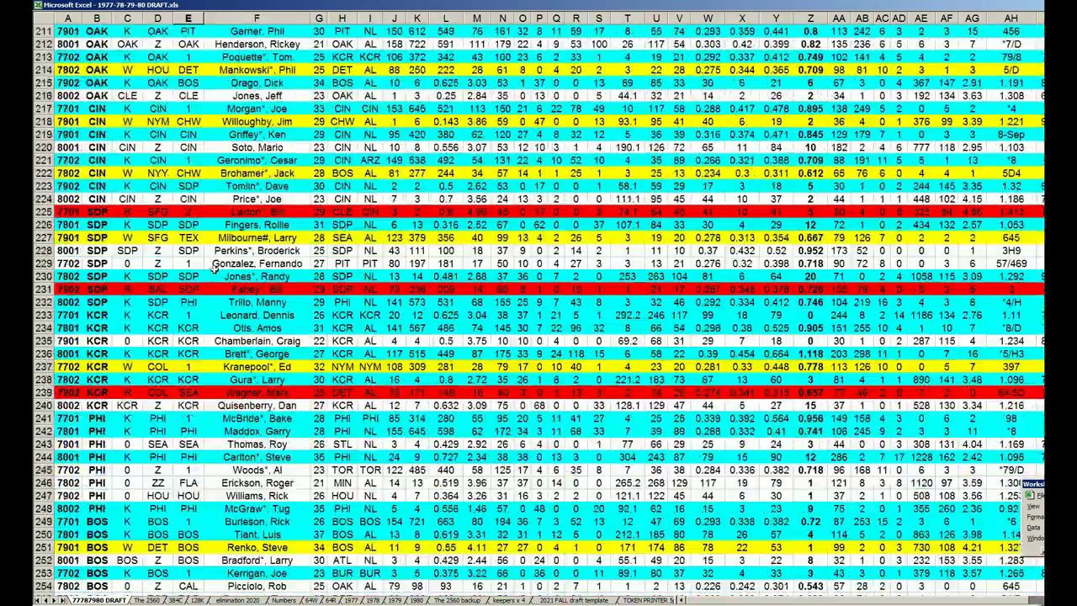
pyautogui.scroll(-2, 215, 276)
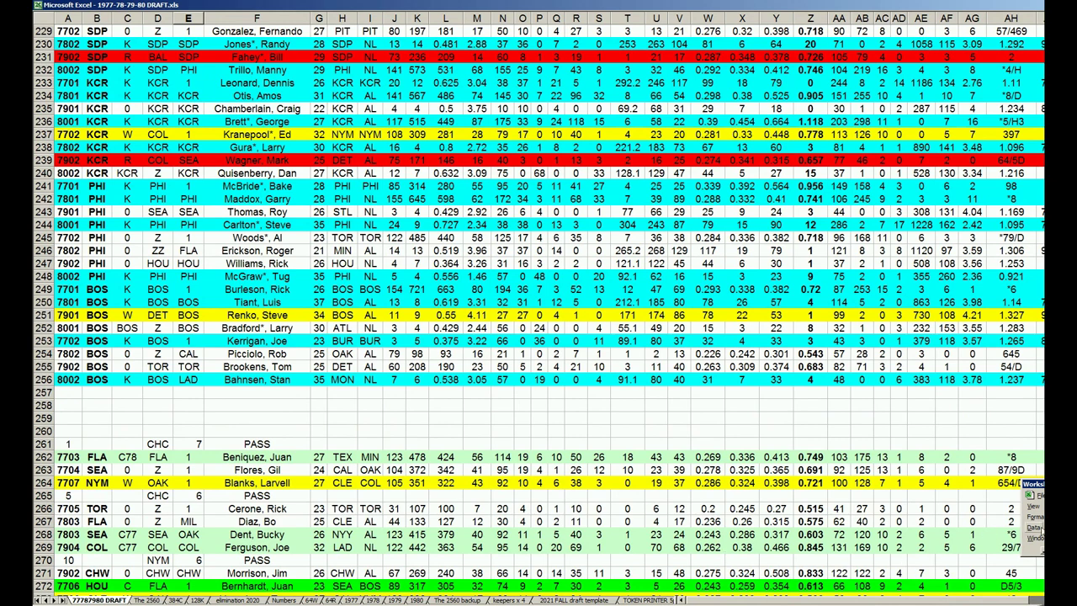
# Insert a new worksheet and enter 76, 77, 78 and 79 across cells F14 to I14
pyautogui.hotkey('shift', 'F11')
pyautogui.click(255, 153)
pyautogui.write('76')
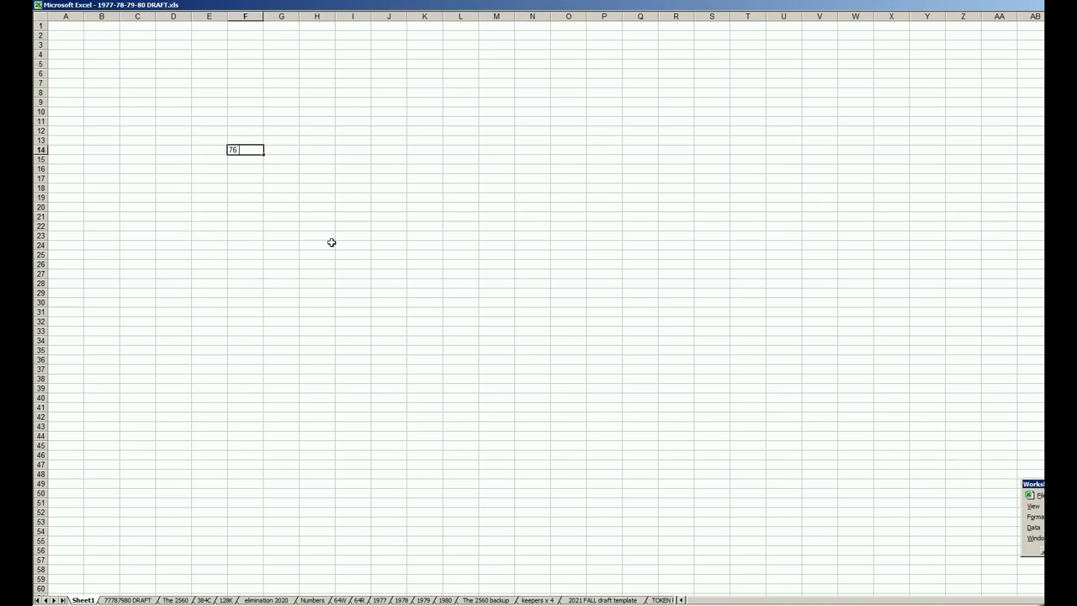
pyautogui.press('Tab')
pyautogui.write('77')
pyautogui.press('Tab')
pyautogui.write('78')
pyautogui.press('Tab')
pyautogui.write('79')
pyautogui.press('Return')
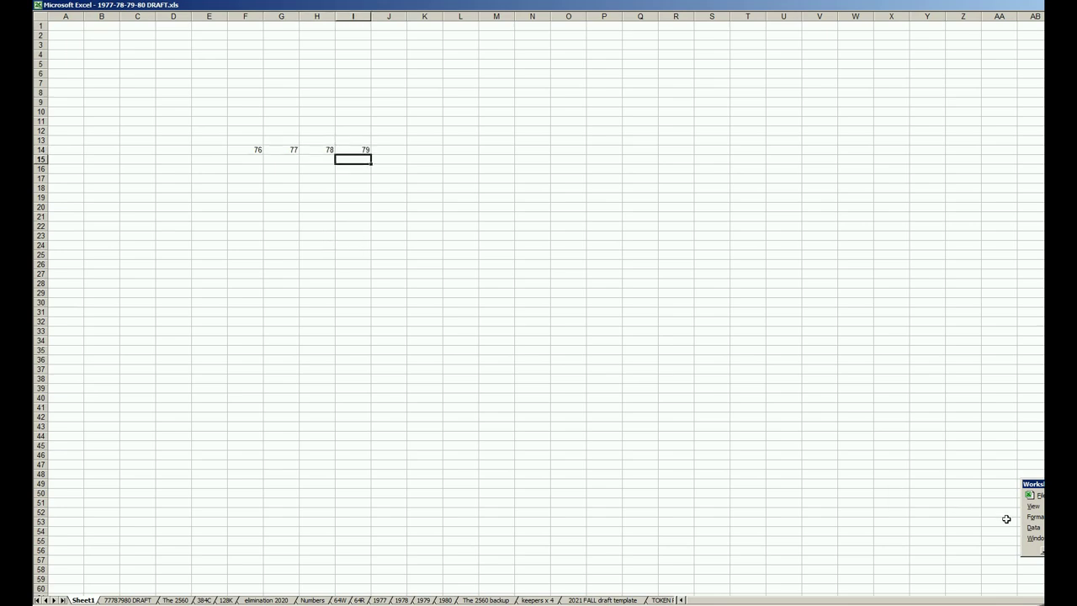
# Clear the 76 from F14 and enter 80 in J14 after the 79
pyautogui.click(253, 149)
pyautogui.scroll(5, 484, 335)
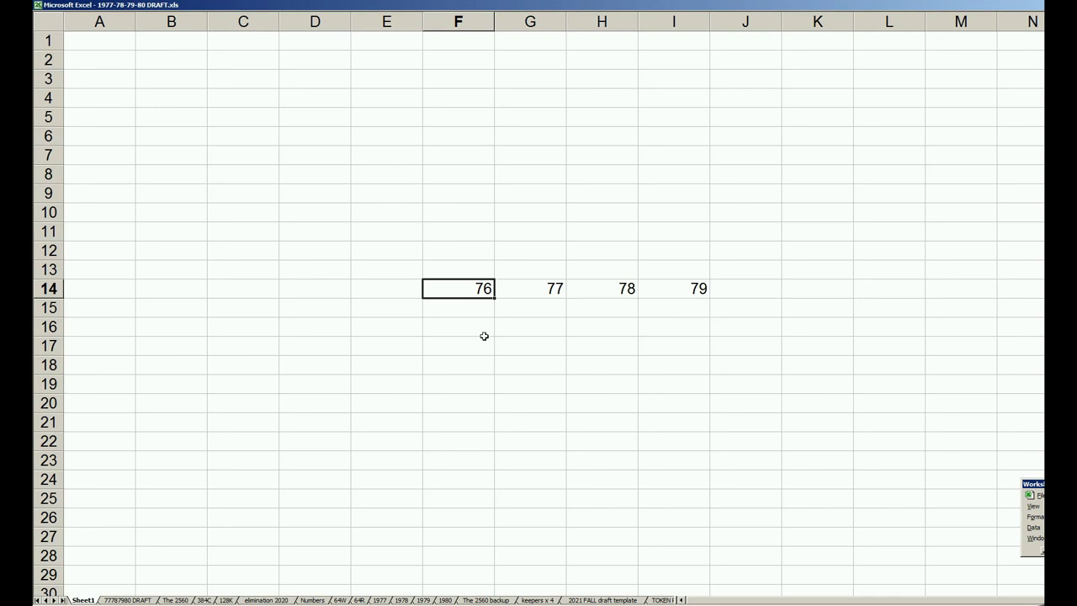
pyautogui.press('Delete')
pyautogui.press('Right')
pyautogui.press('Right')
pyautogui.press('Right')
pyautogui.press('Right')
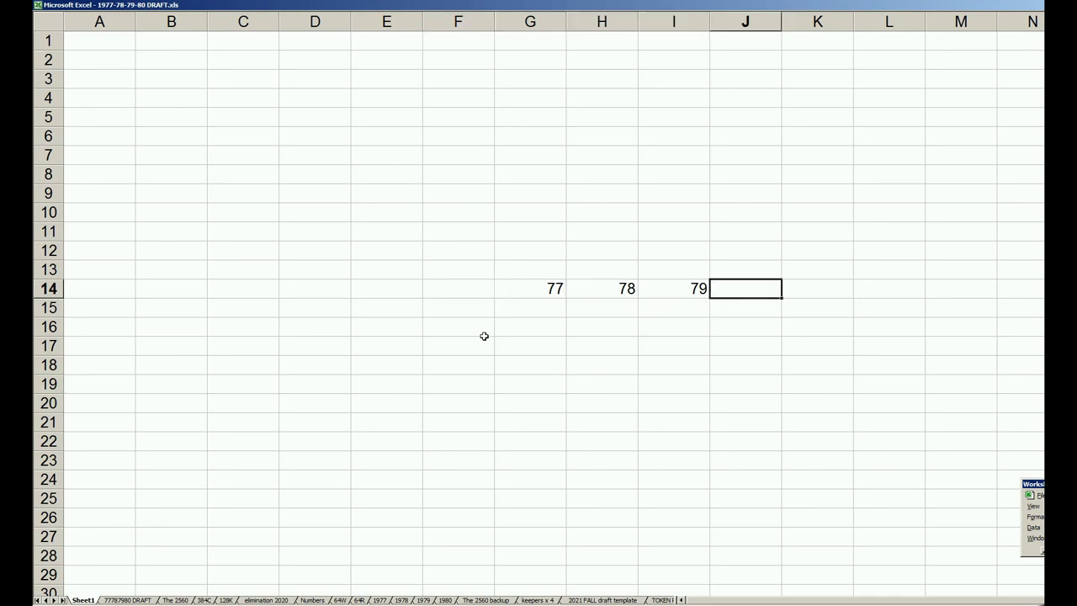
pyautogui.write('80')
pyautogui.press('Return')
# Enter 76 in F14 in front of the other years
pyautogui.press('Up')
pyautogui.press('Left')
pyautogui.press('Left')
pyautogui.press('Left')
pyautogui.press('Right')
pyautogui.press('Right')
pyautogui.press('Right')
pyautogui.press('Left')
pyautogui.press('Left')
pyautogui.press('Left')
pyautogui.press('Left')
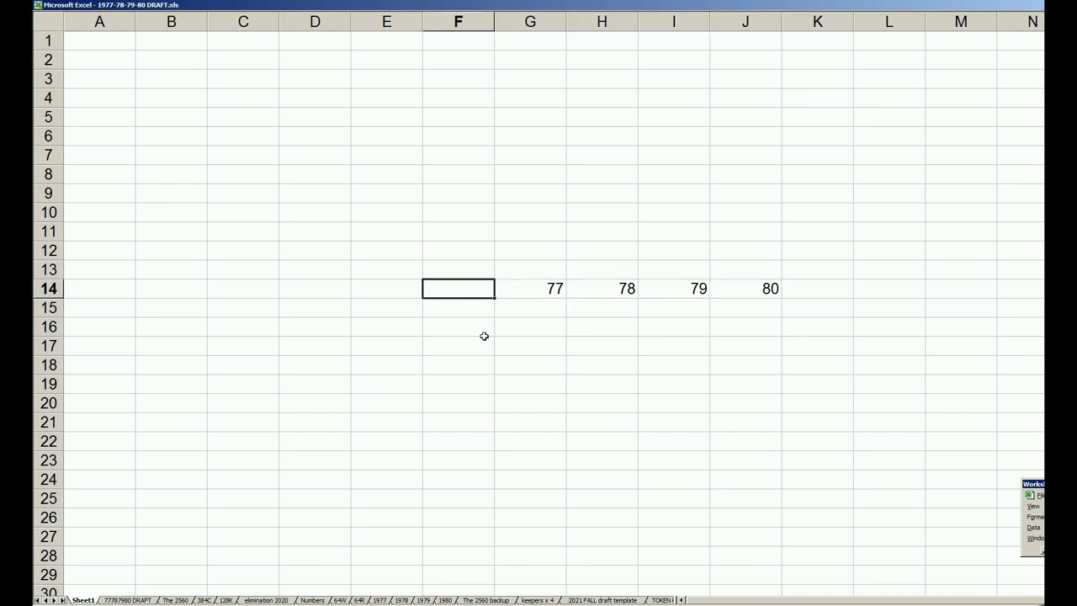
pyautogui.write('76')
pyautogui.press('Up')
# Enter 8, 6, 4 and 2 in F13 to I13, above the years 76 to 79
pyautogui.write('8')
pyautogui.press('Right')
pyautogui.write('6')
pyautogui.press('Right')
pyautogui.write('4')
pyautogui.press('Right')
pyautogui.write('2')
pyautogui.press('Left')
pyautogui.press('Left')
pyautogui.press('Left')
pyautogui.press('Left')
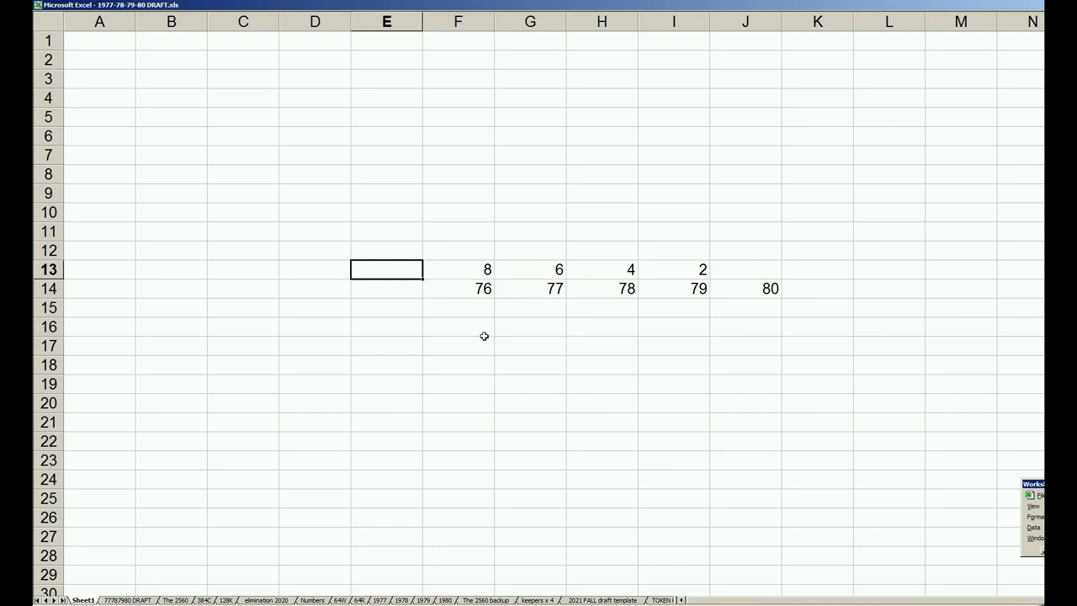
# Enter 20 in E13, 32 in E12 and 640 in E11, stacked upward beside the row of counts
pyautogui.press('Right')
pyautogui.press('Right')
pyautogui.press('Right')
pyautogui.press('Right')
pyautogui.press('Left')
pyautogui.press('Left')
pyautogui.press('Left')
pyautogui.press('Left')
pyautogui.write('20')
pyautogui.press('Up')
pyautogui.write('32')
pyautogui.press('Up')
pyautogui.write('640')
pyautogui.press('Up')
pyautogui.press('Down')
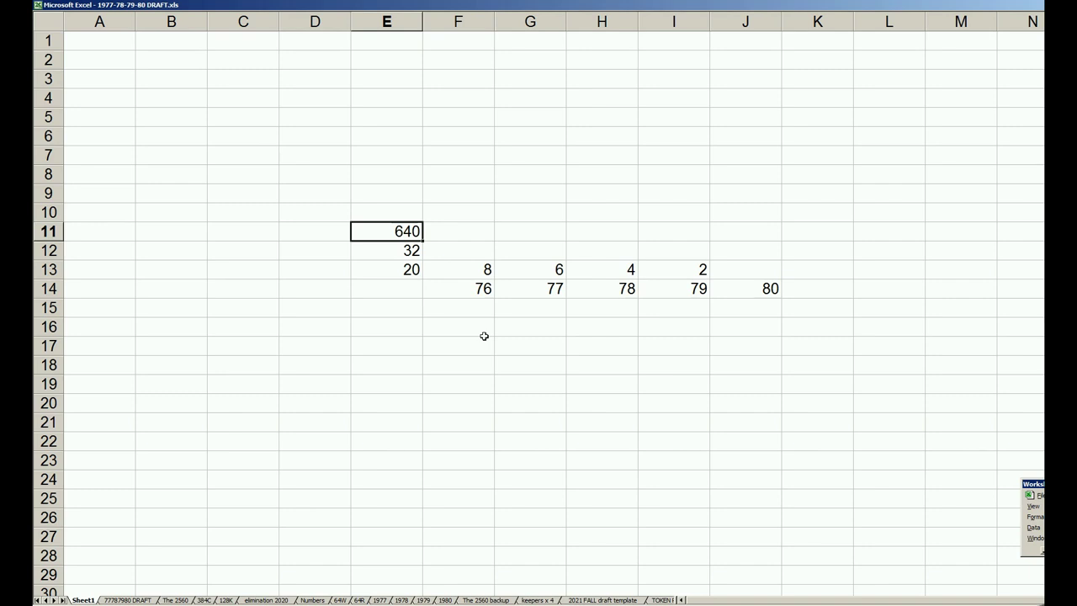
# Enter 8 in F16, two rows below the 76 heading
pyautogui.press('Down')
pyautogui.press('Down')
pyautogui.press('Right')
pyautogui.press('Right')
pyautogui.press('Left')
pyautogui.press('Down')
pyautogui.press('Down')
pyautogui.press('Down')
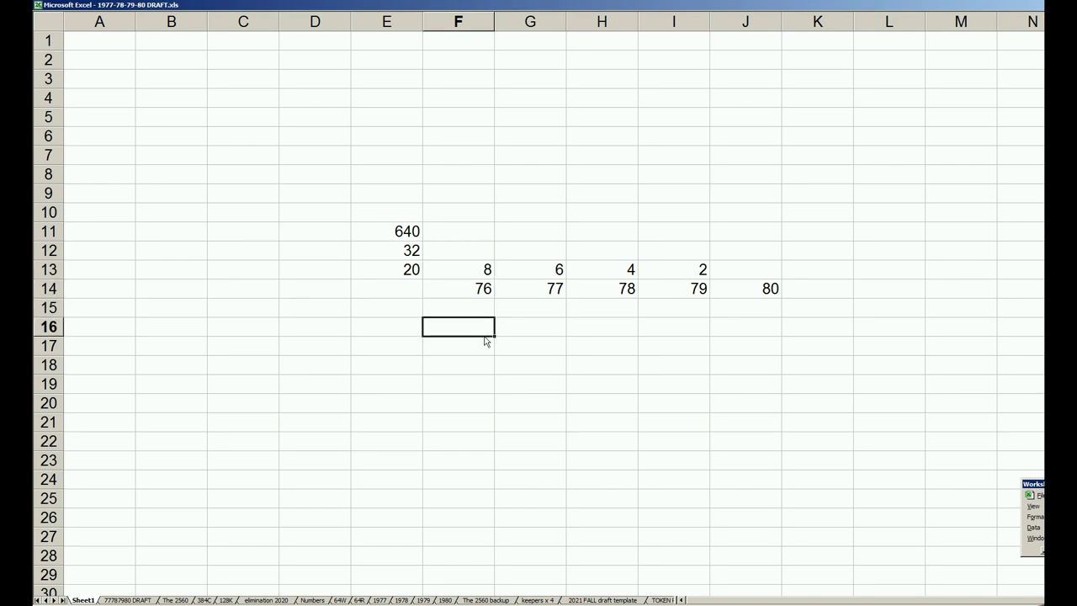
pyautogui.write('8')
pyautogui.press('Return')
# Add a keeper row with the label "keeper" in E17 and the count 4 in F17
pyautogui.press('Left')
pyautogui.write('keeper')
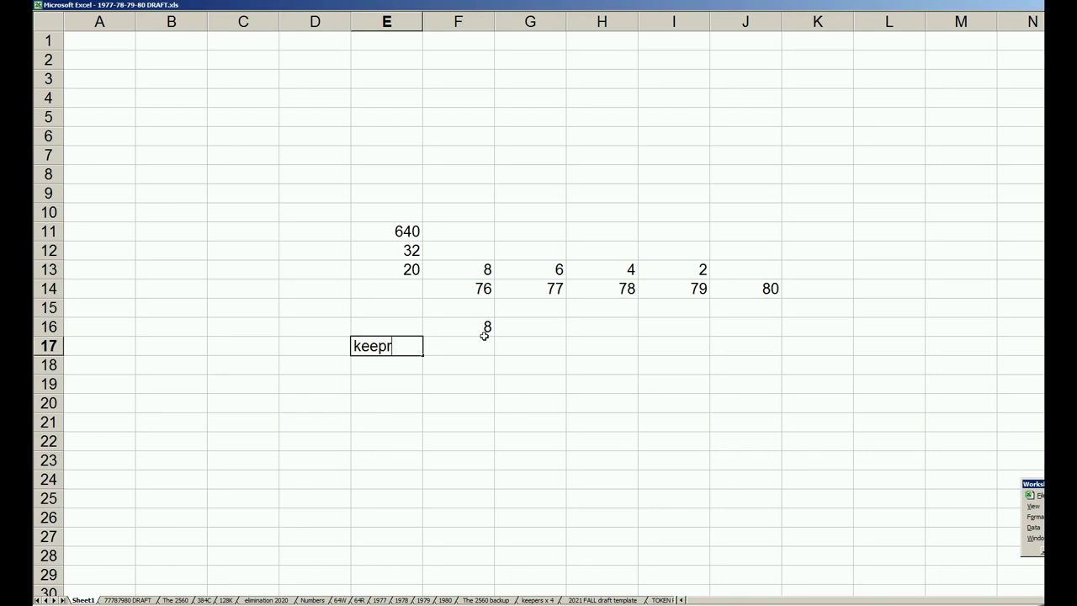
pyautogui.press('BackSpace')
pyautogui.write('er')
pyautogui.click(485, 341)
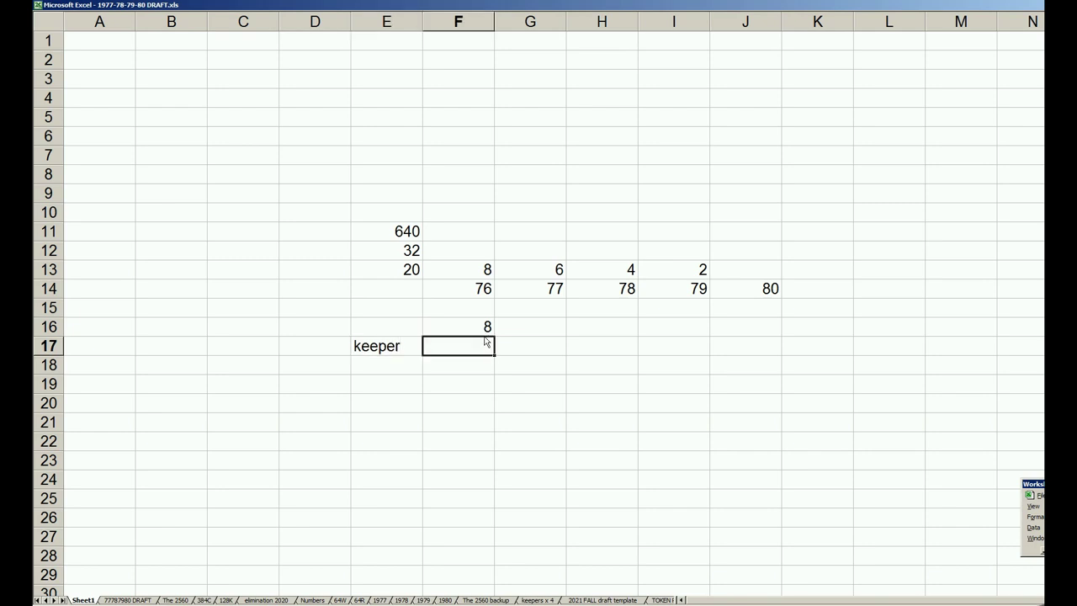
pyautogui.write('4')
# Clear cell F14 and re-enter 76 in it
pyautogui.click(473, 291)
pyautogui.press('Delete')
pyautogui.write('76')
pyautogui.press('Return')
pyautogui.press('Up')
pyautogui.press('Right')
pyautogui.press('Right')
pyautogui.press('Right')
pyautogui.press('Right')
pyautogui.press('Left')
pyautogui.press('Left')
pyautogui.press('Left')
pyautogui.press('Left')
# Add a waiver row with the label "waiver" in E18 and the count 2 in F18
pyautogui.press('Down')
pyautogui.press('Down')
pyautogui.press('Down')
pyautogui.press('Down')
pyautogui.press('Left')
pyautogui.write('waiver')
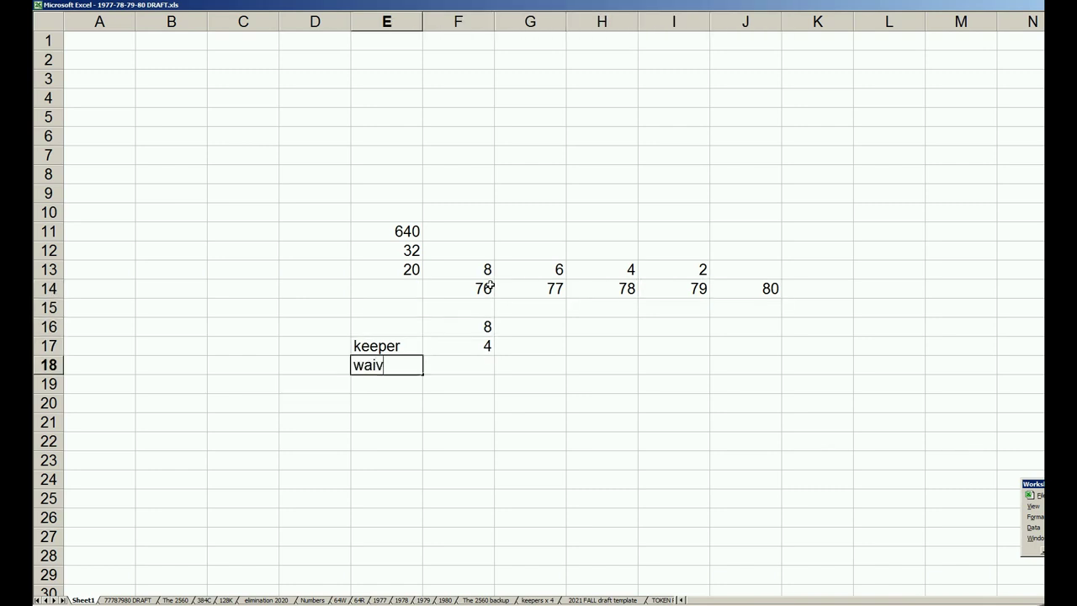
pyautogui.press('Right')
pyautogui.press('Right')
pyautogui.press('Left')
pyautogui.write('2')
pyautogui.press('Return')
pyautogui.press('Up')
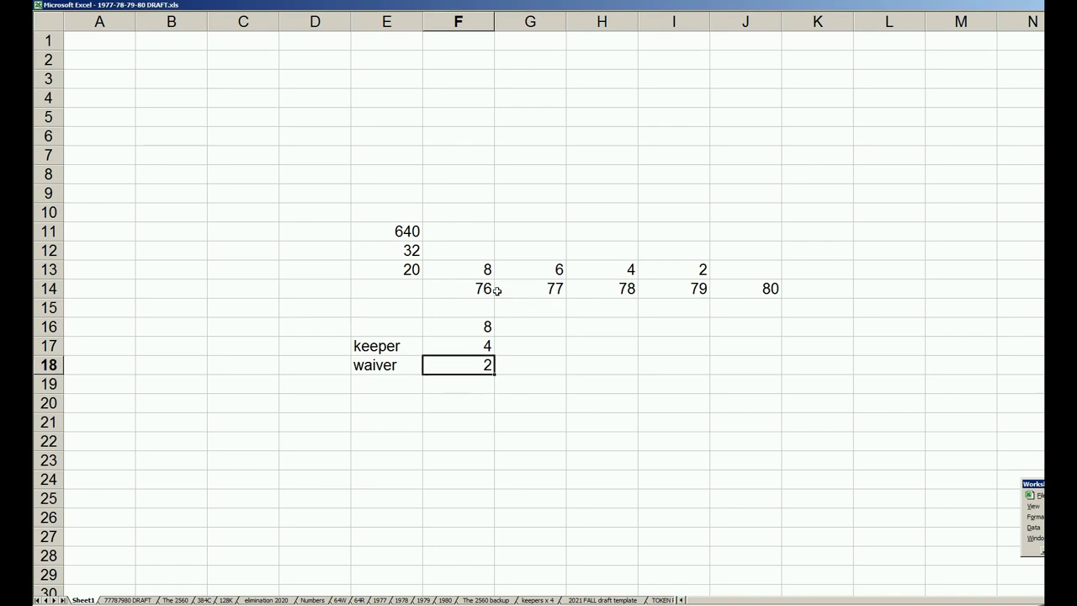
pyautogui.click(406, 346)
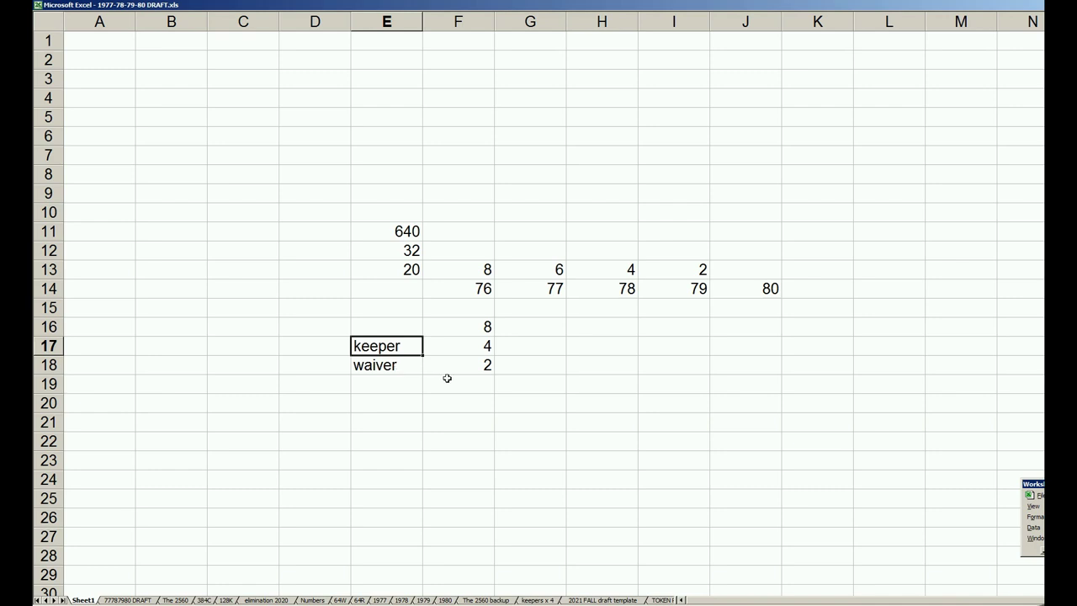
pyautogui.click(485, 289)
pyautogui.click(530, 288)
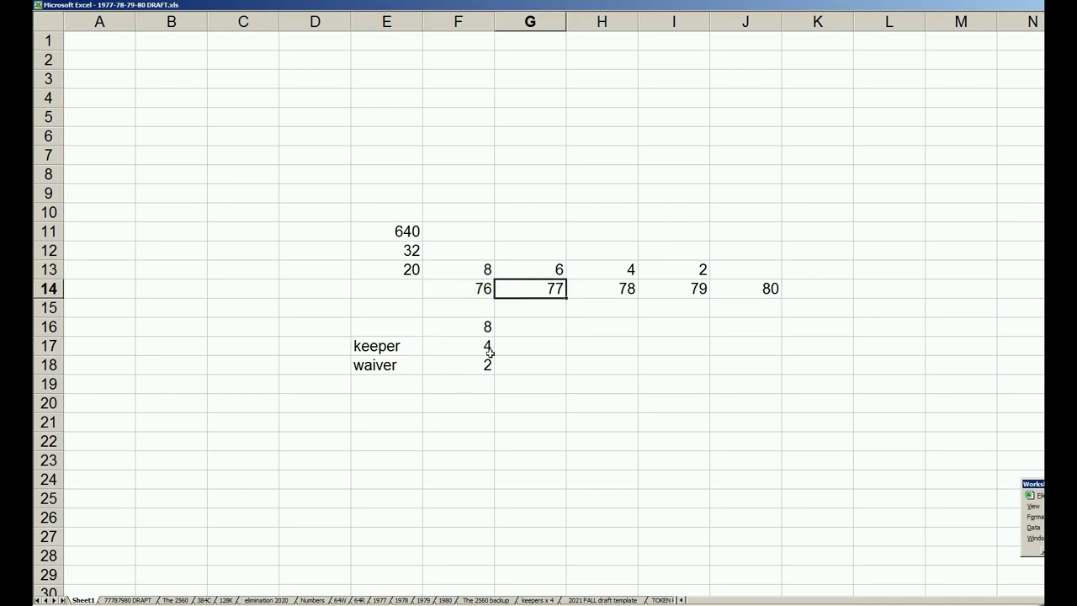
pyautogui.click(399, 363)
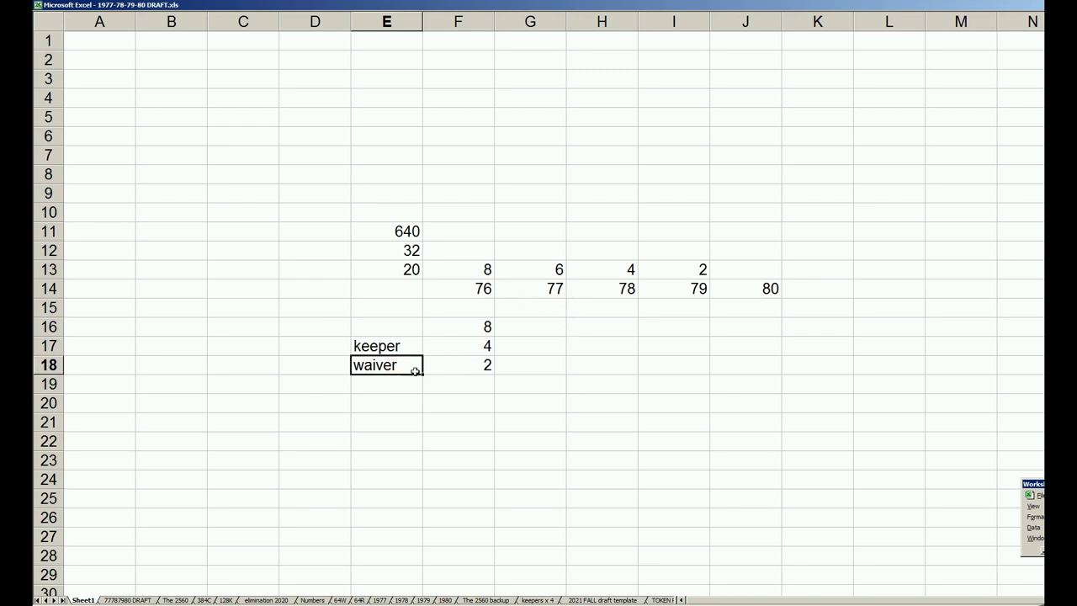
pyautogui.click(549, 290)
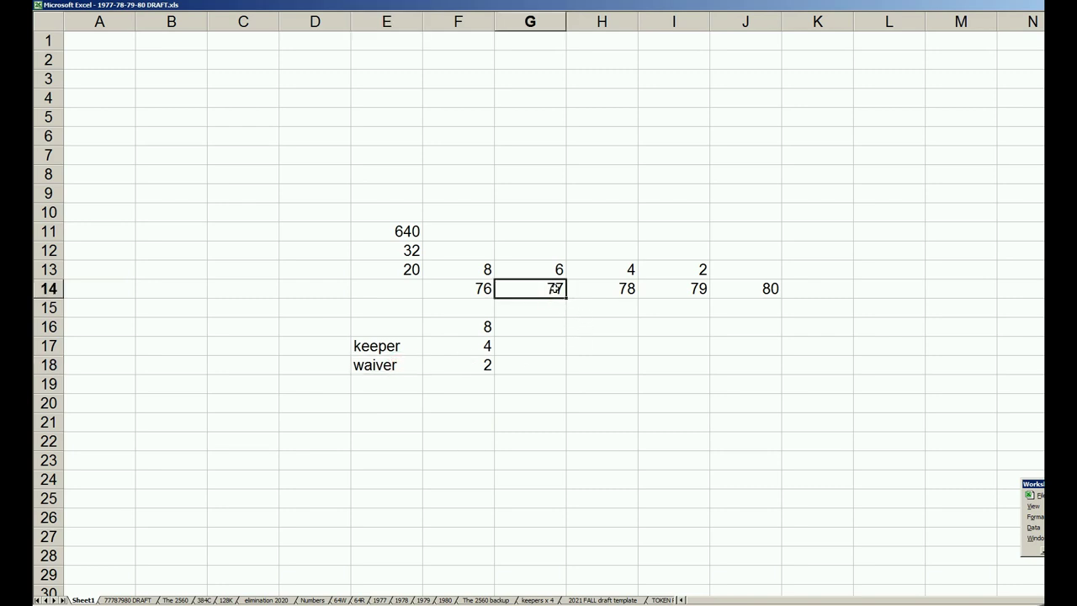
# Add a retire row with the label "retire" in E19 and the count 2 in F19
pyautogui.click(406, 381)
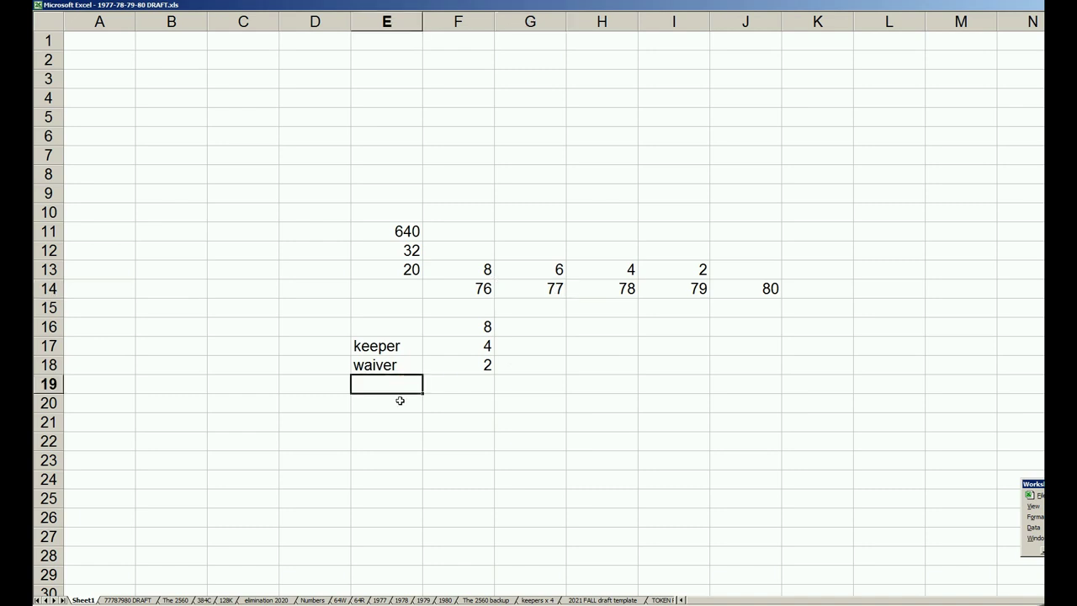
pyautogui.write('retire')
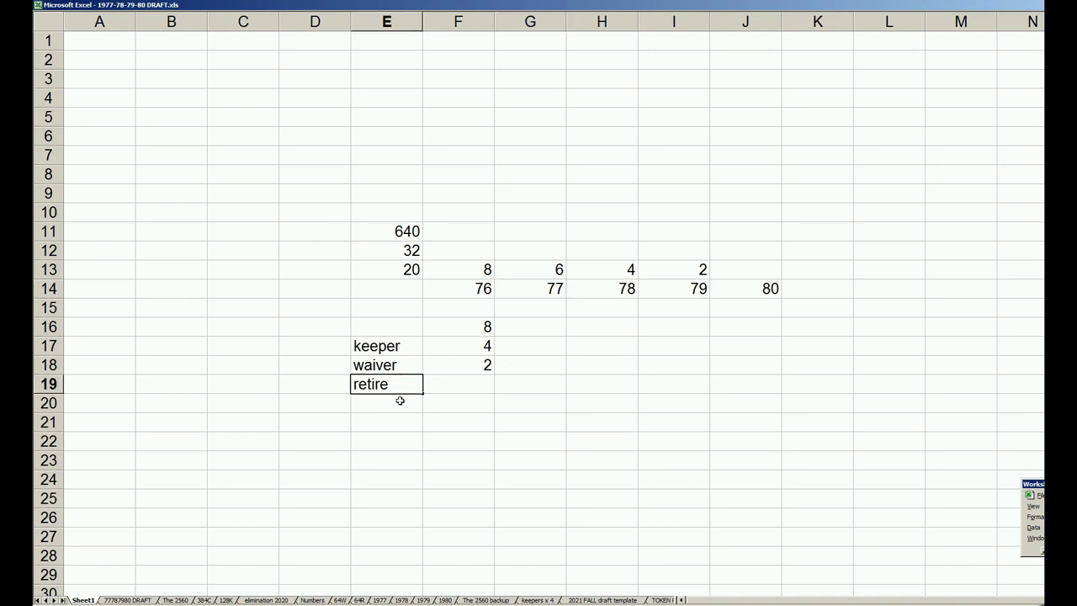
pyautogui.click(461, 383)
pyautogui.write('2')
pyautogui.press('Return')
pyautogui.write('.')
pyautogui.press('Escape')
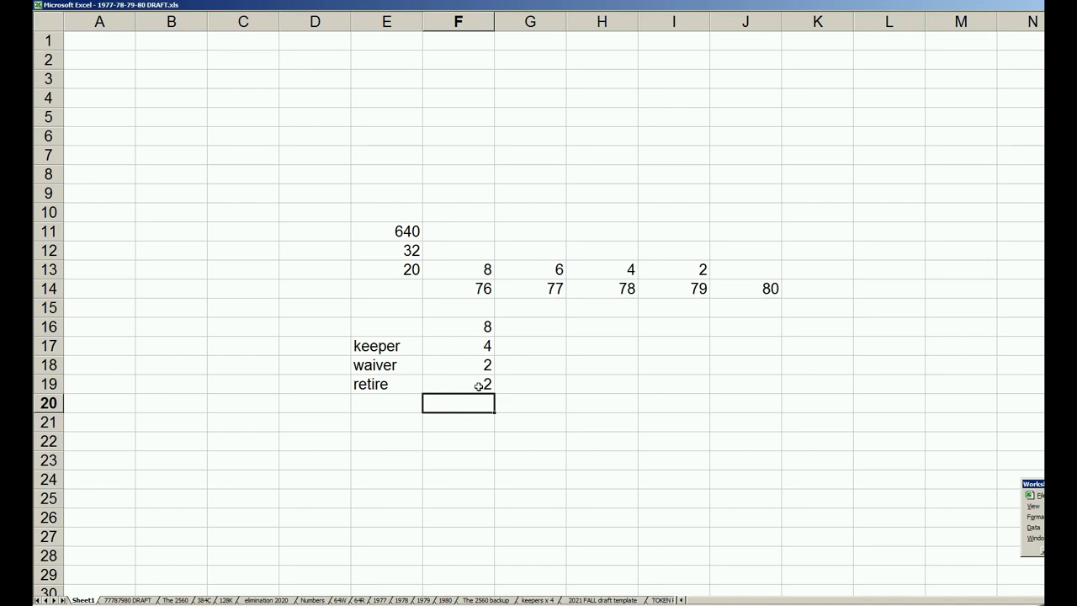
pyautogui.click(478, 385)
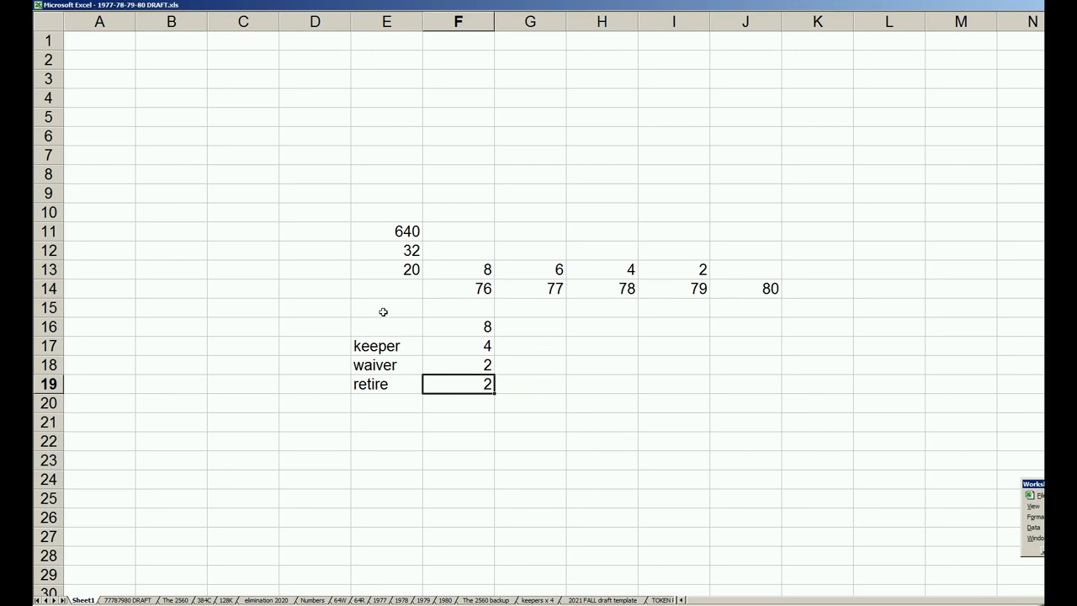
pyautogui.click(415, 251)
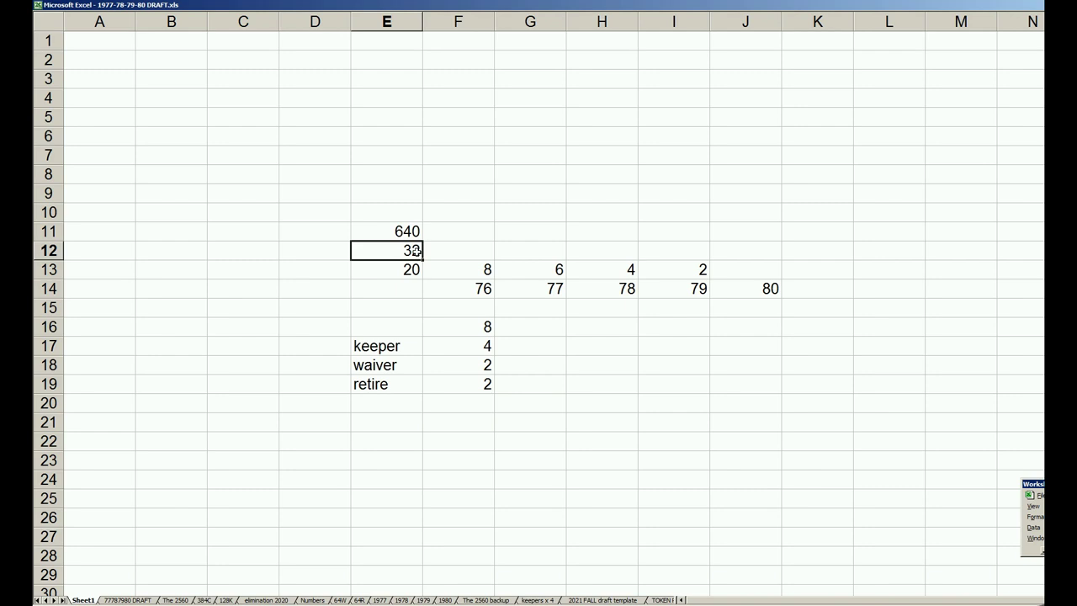
pyautogui.click(409, 271)
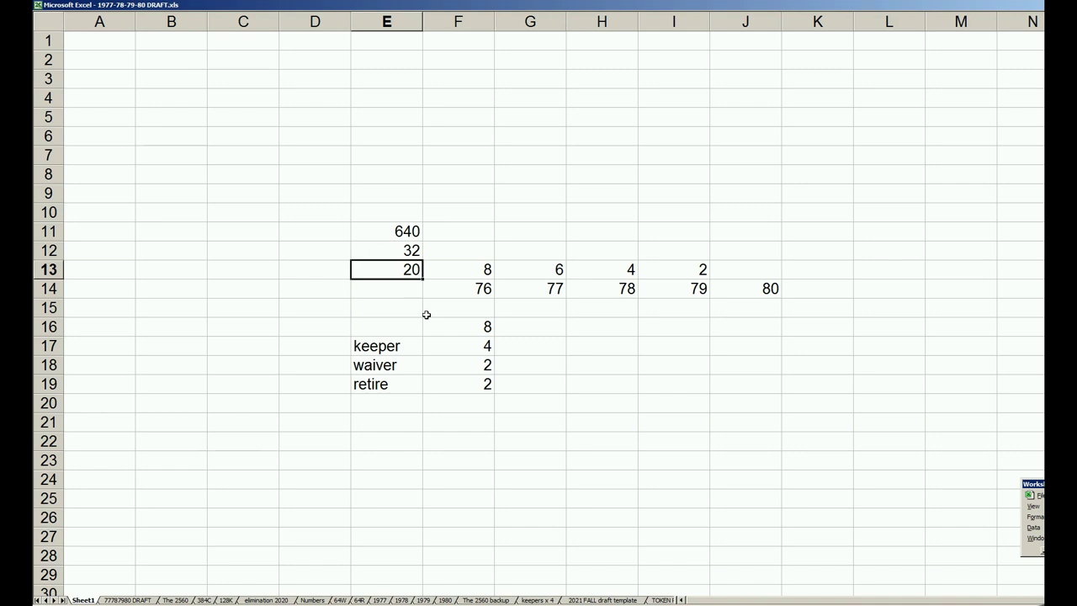
# Enter 12 in C13 and 8 in D13, in front of the 20
pyautogui.click(247, 266)
pyautogui.write('12')
pyautogui.press('Tab')
pyautogui.write('8')
pyautogui.press('Return')
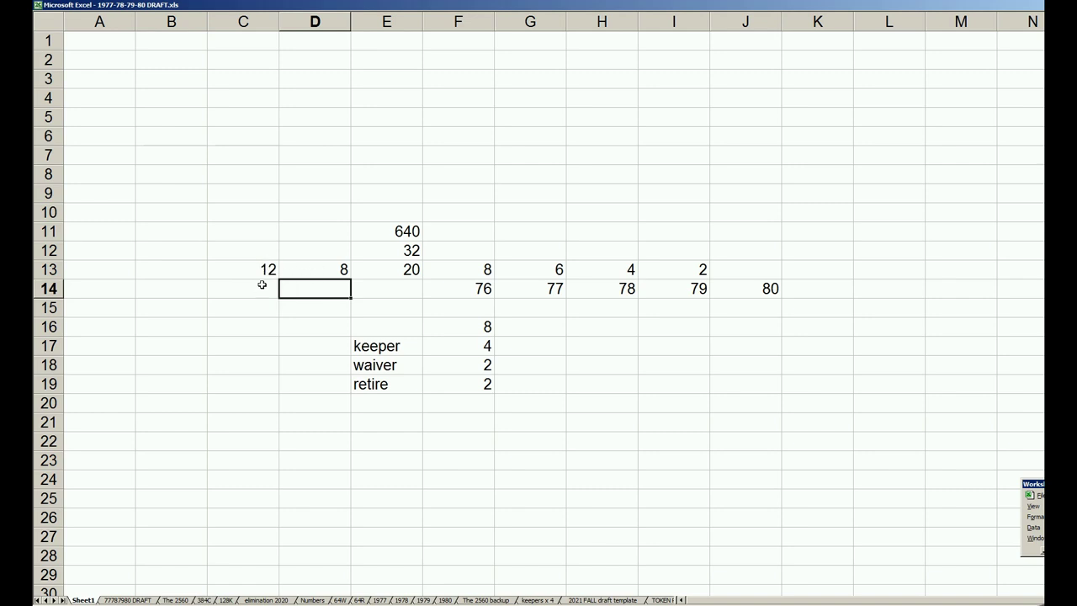
# Try the alternative split 13 and 7 in C14 and D14, and clear both cells again
pyautogui.click(268, 270)
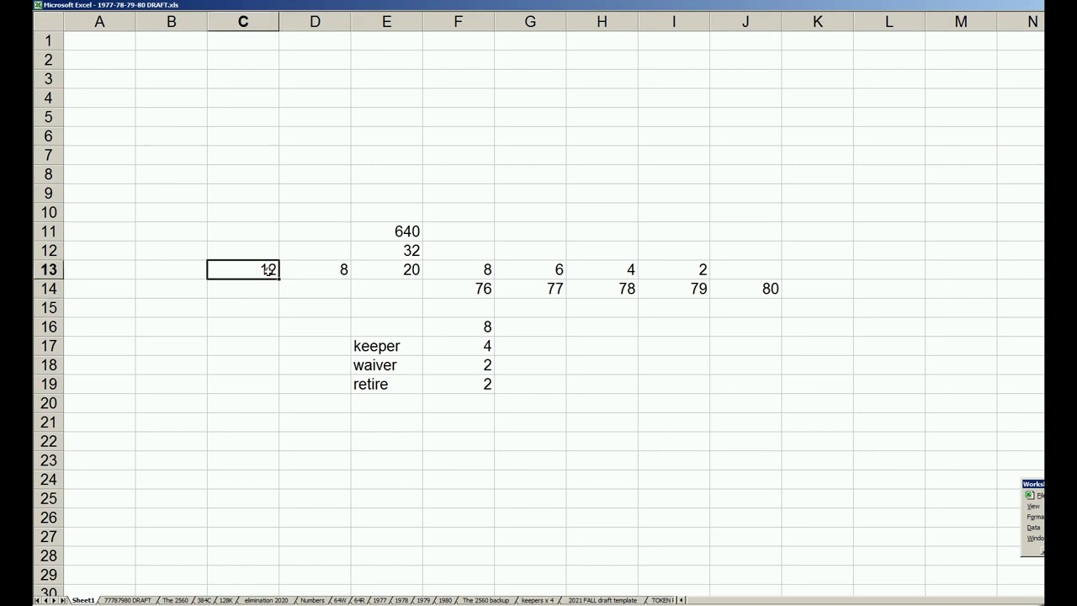
pyautogui.click(302, 270)
pyautogui.click(261, 283)
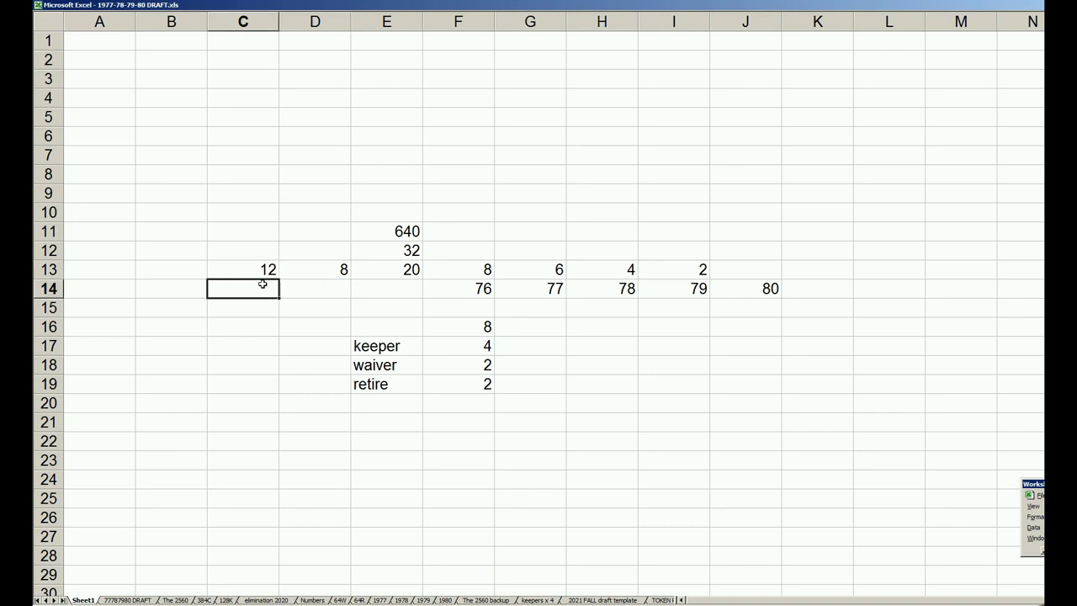
pyautogui.write('13')
pyautogui.press('Tab')
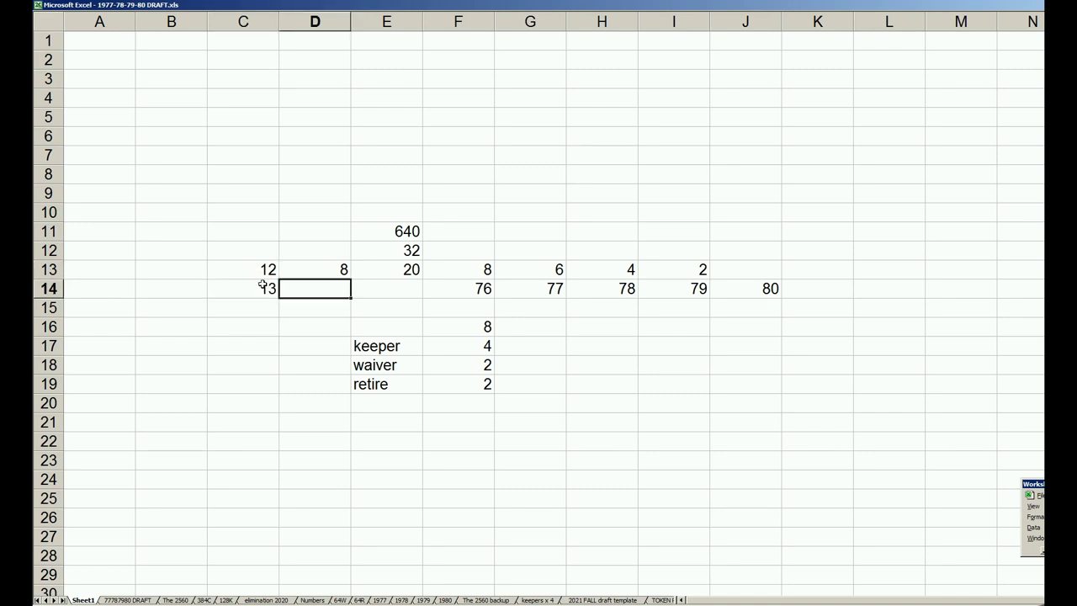
pyautogui.write('7')
pyautogui.press('Return')
pyautogui.moveTo(270, 292); pyautogui.dragTo(294, 289)
pyautogui.press('Delete')
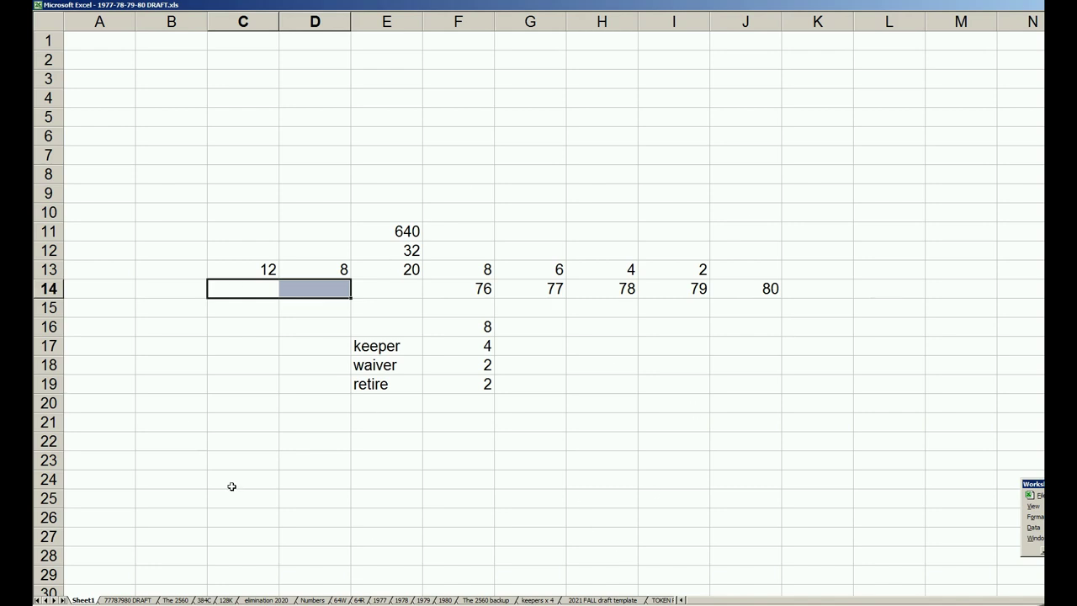
# Return to the 77787980 DRAFT sheet and look over the team rows above the PHI players
pyautogui.click(396, 407)
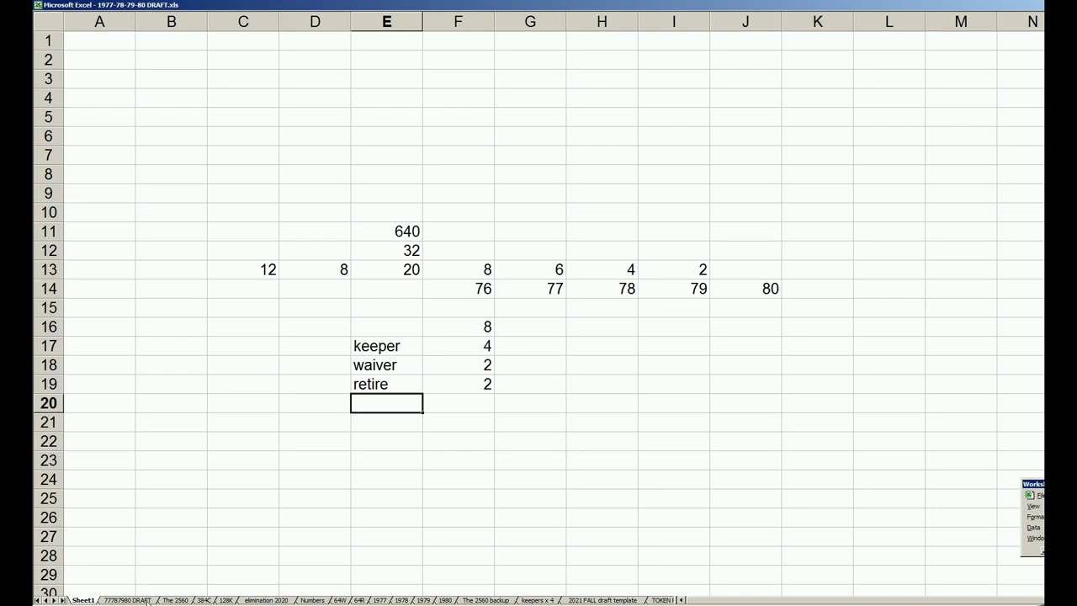
pyautogui.click(126, 600)
pyautogui.scroll(7, 167, 274)
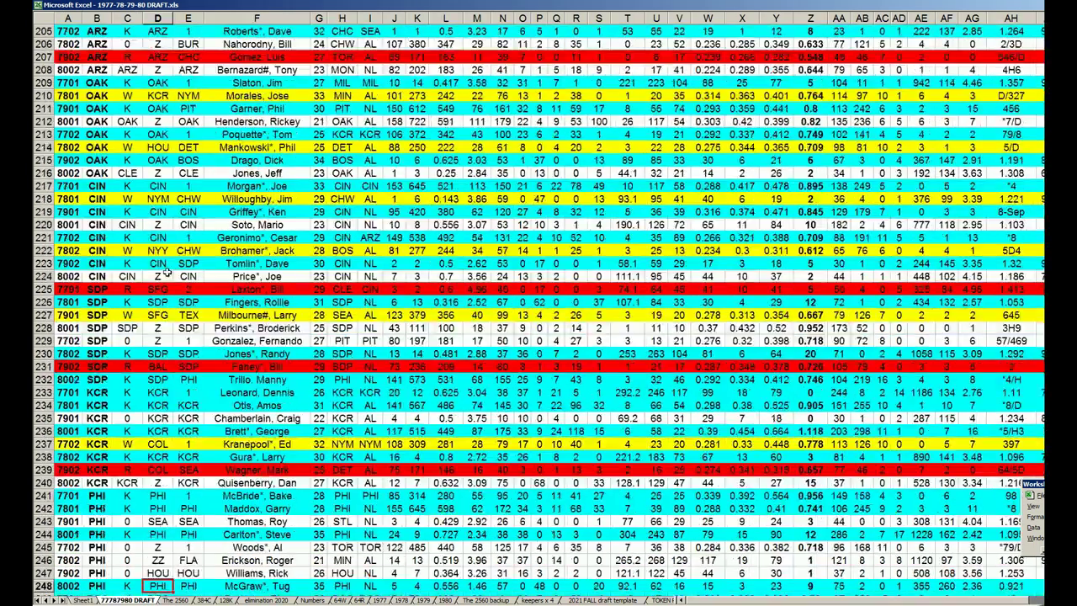
# Go back to the first rows of the draft list and examine the CHC block's team codes and the status codes in column C
pyautogui.scroll(20, 168, 274)
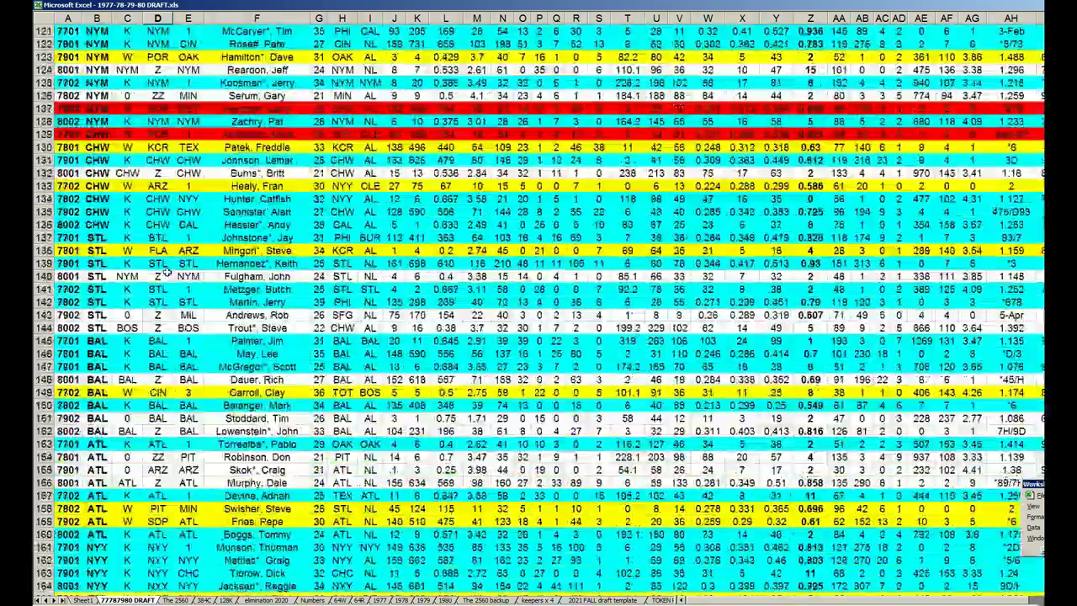
pyautogui.scroll(20, 168, 273)
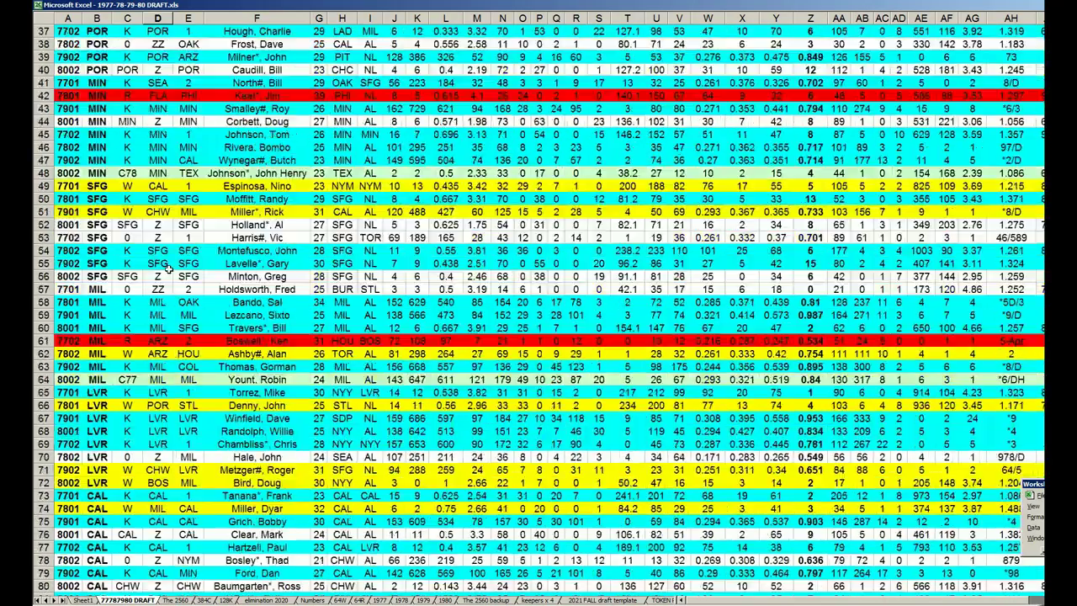
pyautogui.scroll(12, 168, 267)
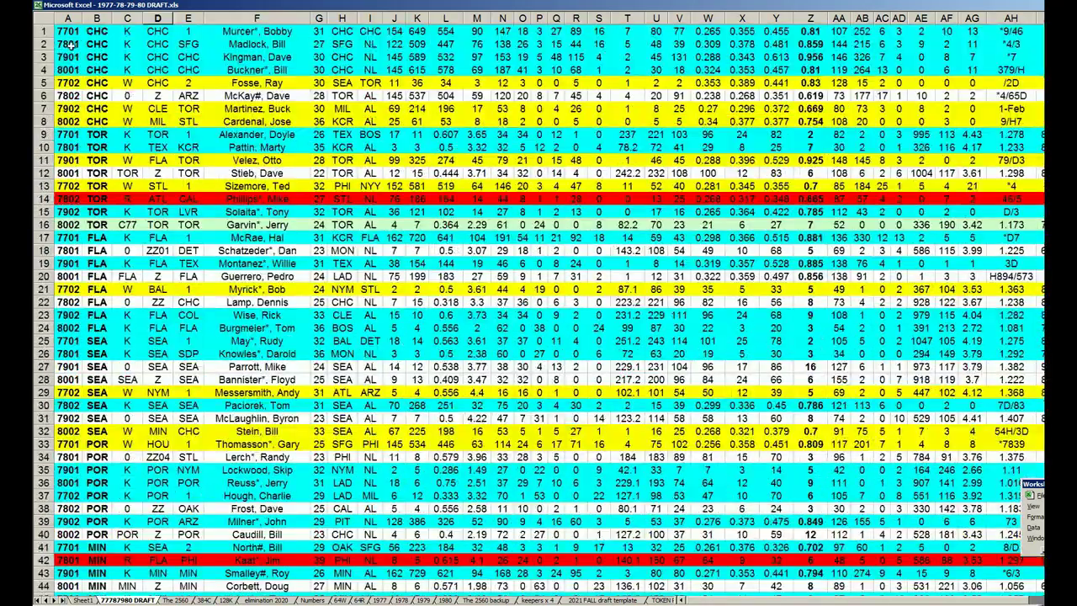
pyautogui.moveTo(46, 31); pyautogui.dragTo(50, 328)
pyautogui.click(98, 83)
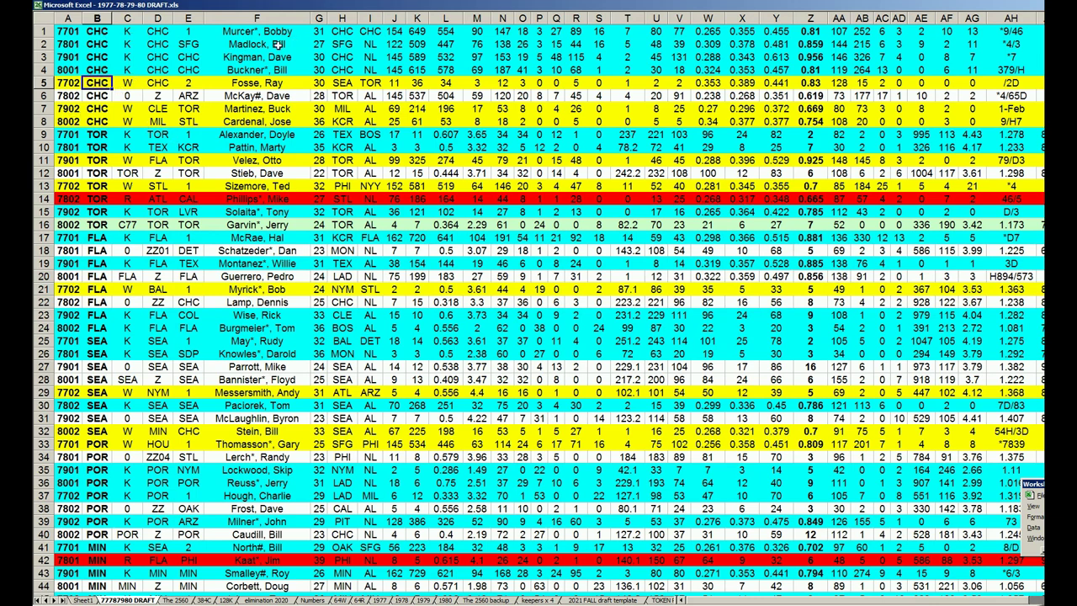
pyautogui.click(132, 18)
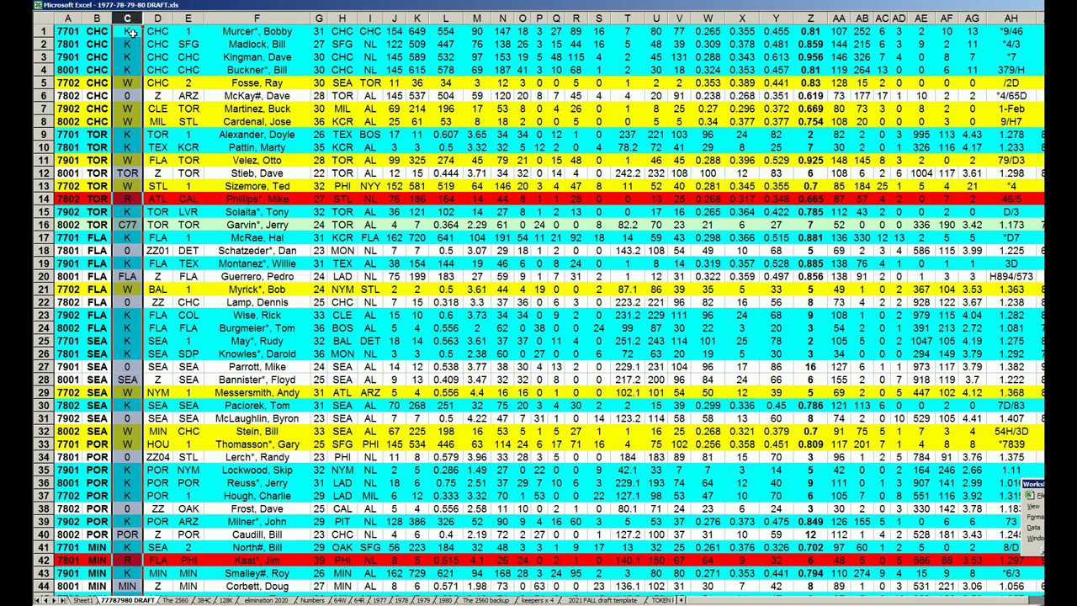
pyautogui.click(148, 44)
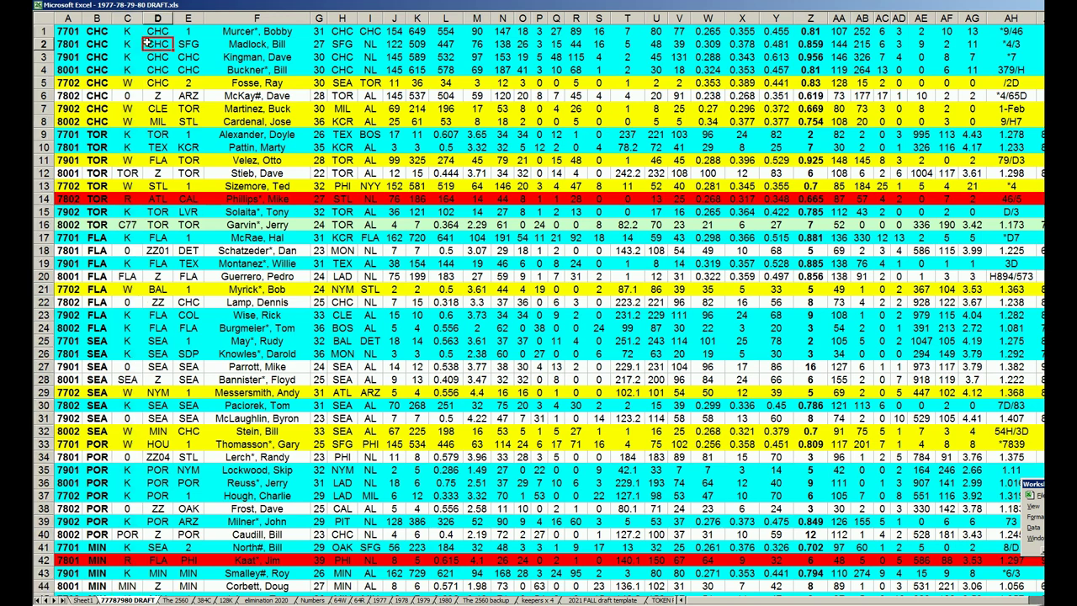
pyautogui.click(129, 31)
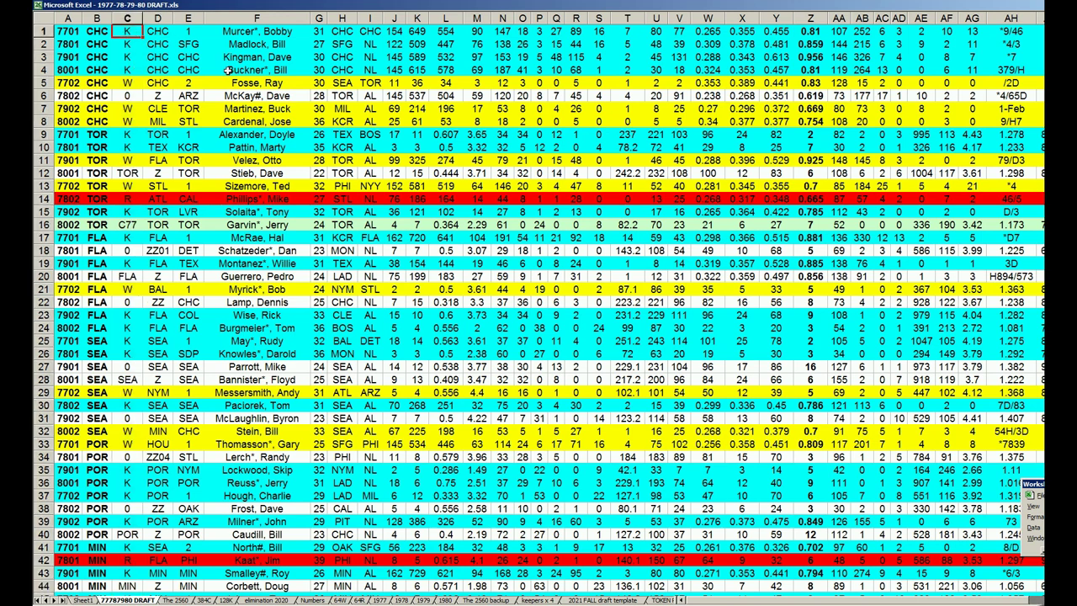
pyautogui.click(97, 31)
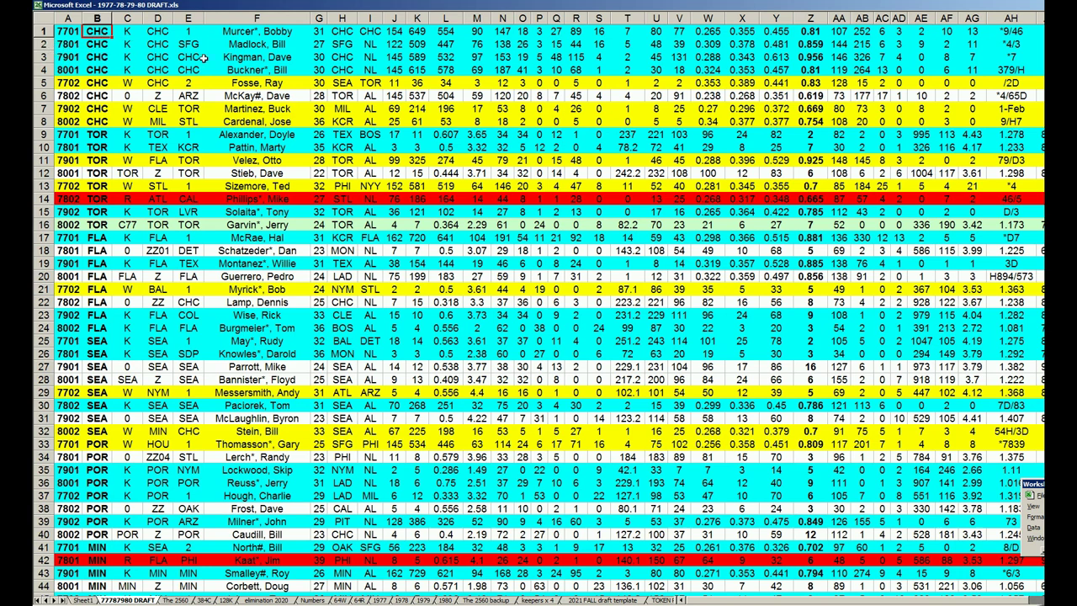
# Go through the four blue CHC keeper rows 1 to 4, checking each player name and its draft code in column A
pyautogui.click(242, 34)
pyautogui.click(244, 44)
pyautogui.click(248, 57)
pyautogui.click(253, 70)
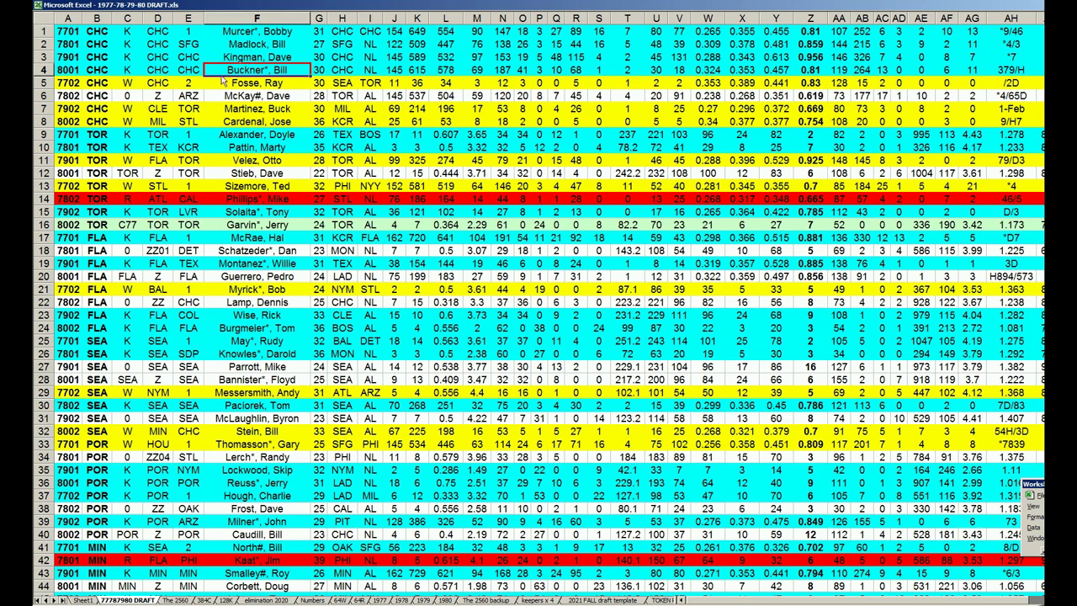
pyautogui.click(74, 32)
pyautogui.click(74, 45)
pyautogui.click(76, 57)
pyautogui.click(77, 70)
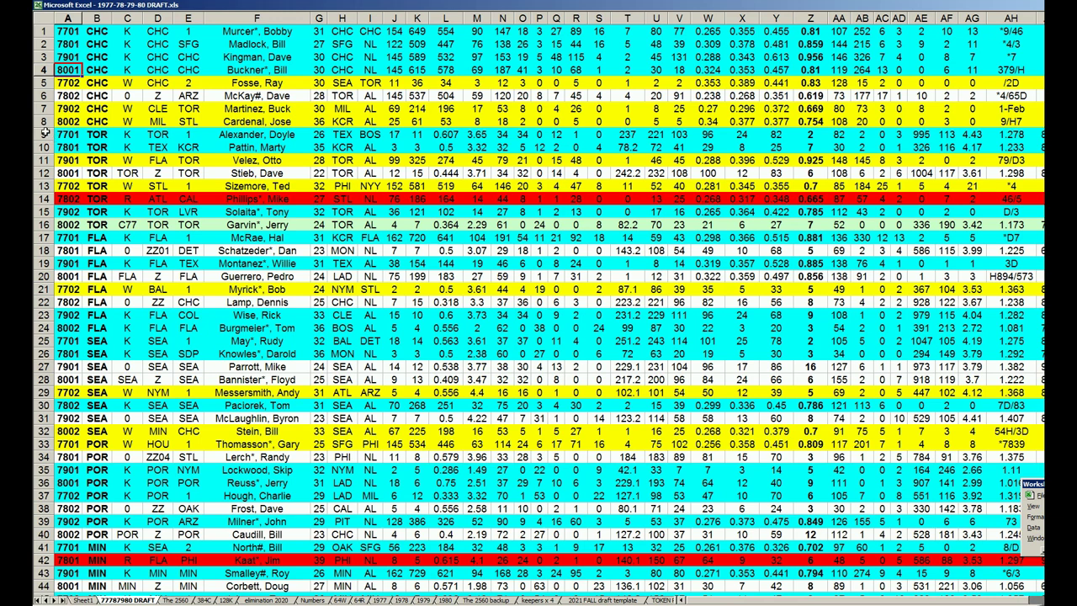
# Examine the TOR block in rows 9 to 16, from its first keeper to the keeper in row 15
pyautogui.moveTo(46, 133); pyautogui.dragTo(52, 222)
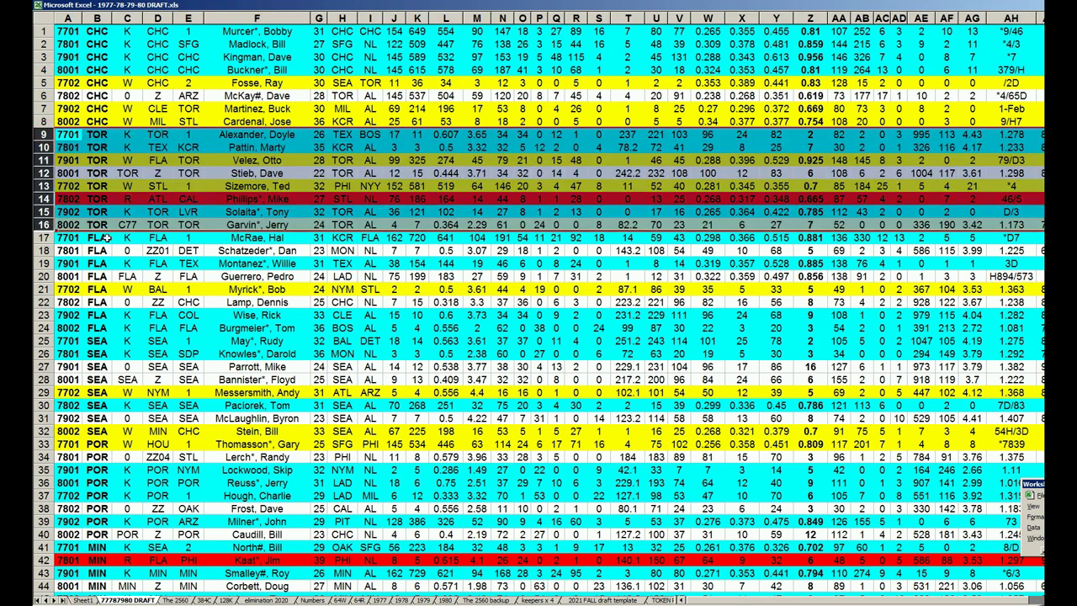
pyautogui.click(278, 137)
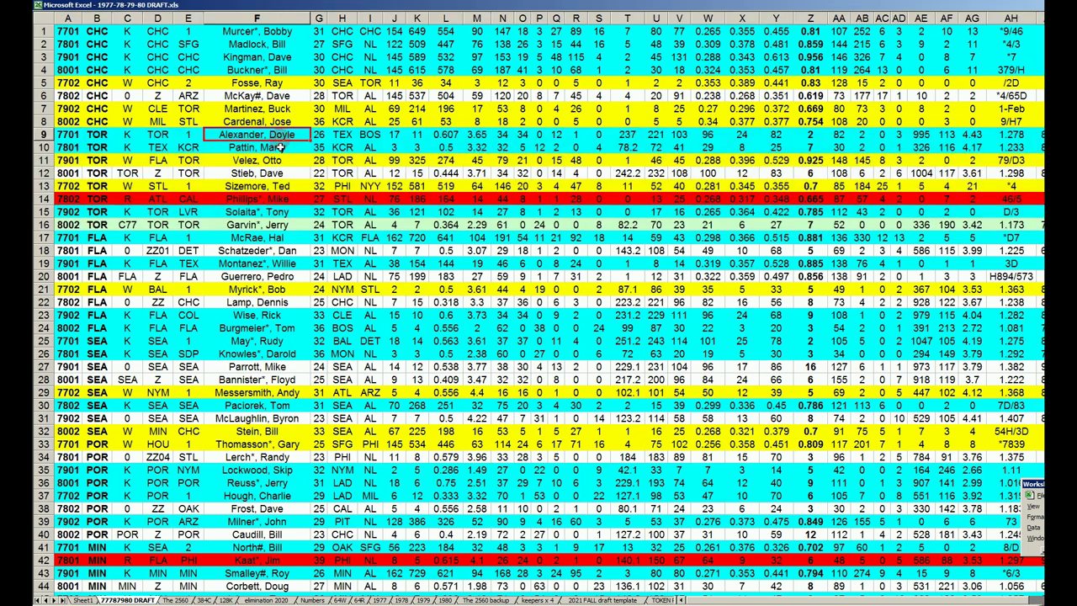
pyautogui.click(267, 212)
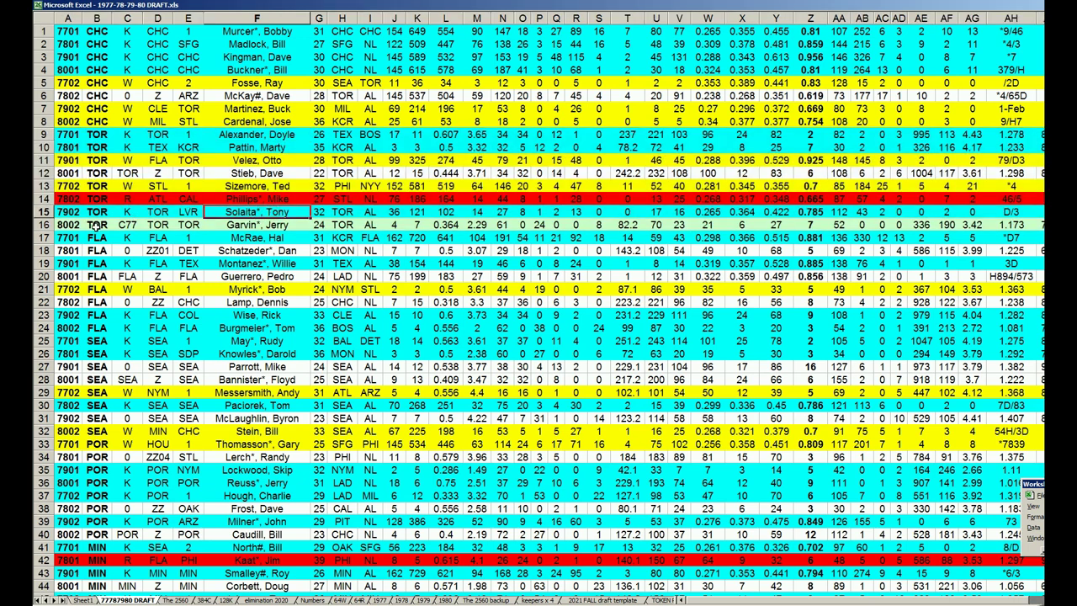
pyautogui.click(199, 279)
# Look through every team's block down to the end of the draft list at the last BOS row, 256
pyautogui.scroll(-14, 180, 298)
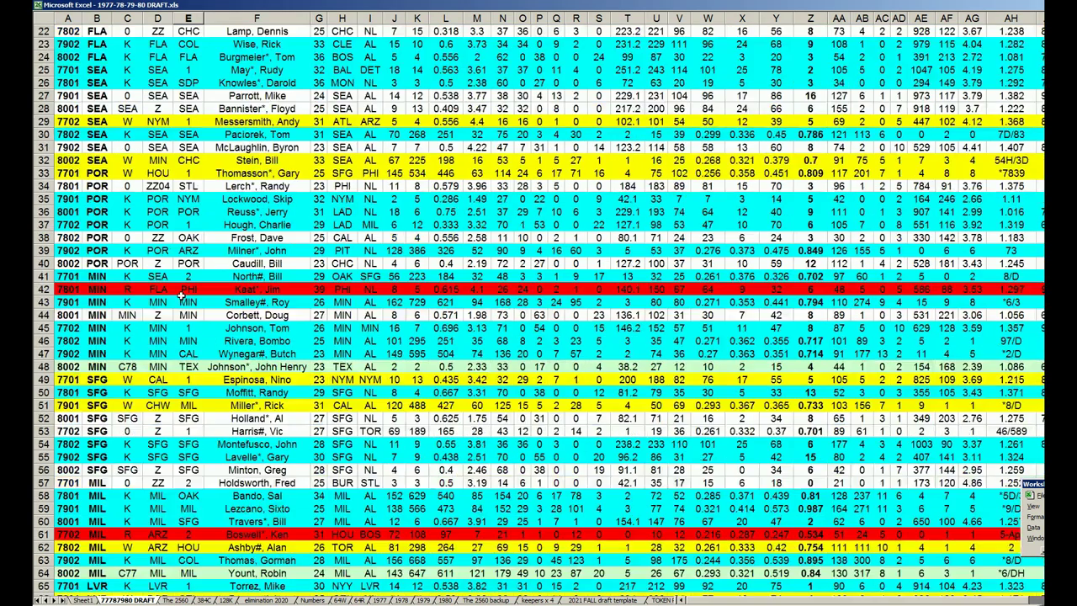
pyautogui.scroll(-5, 180, 297)
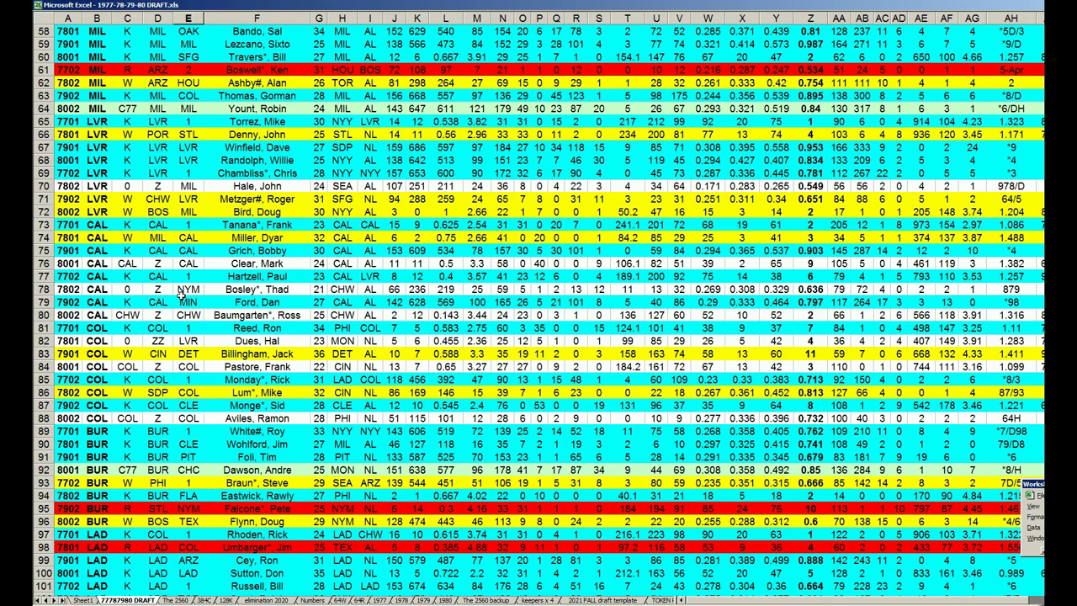
pyautogui.scroll(-11, 180, 294)
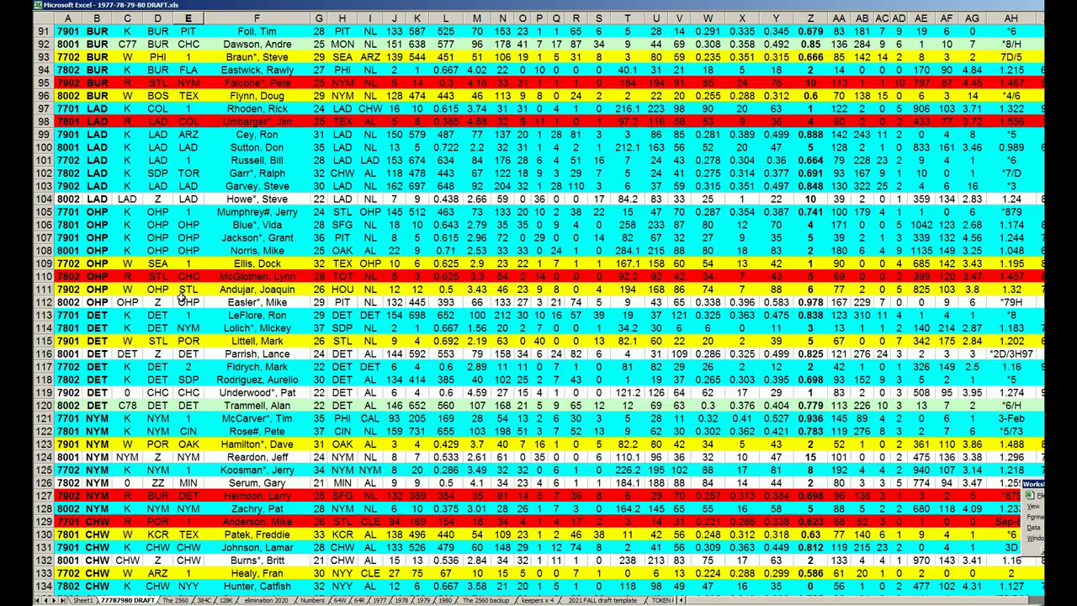
pyautogui.scroll(-4, 180, 298)
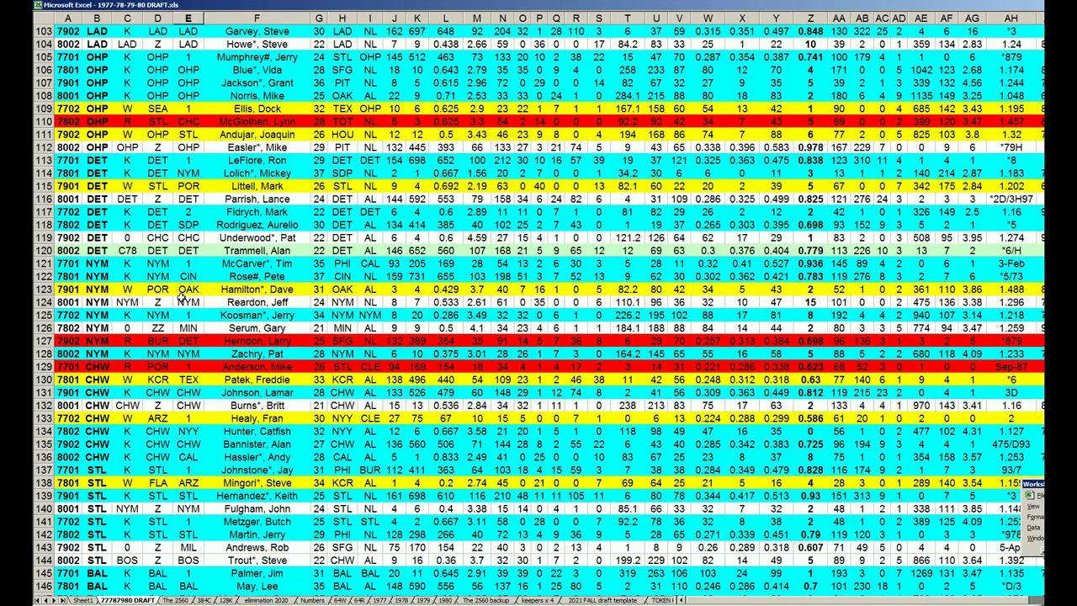
pyautogui.scroll(-19, 181, 298)
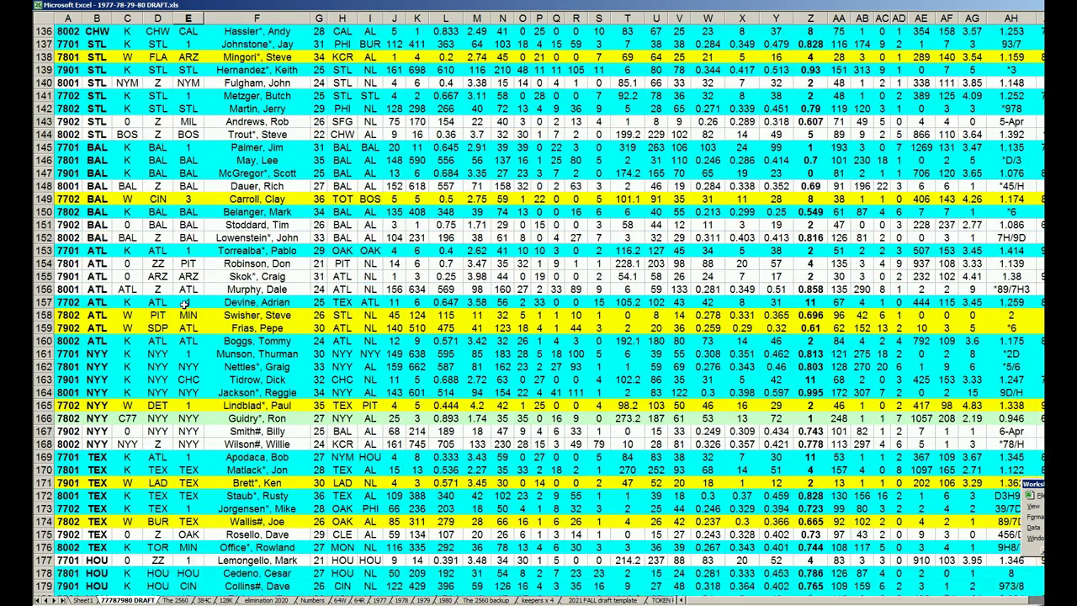
pyautogui.scroll(-4, 186, 306)
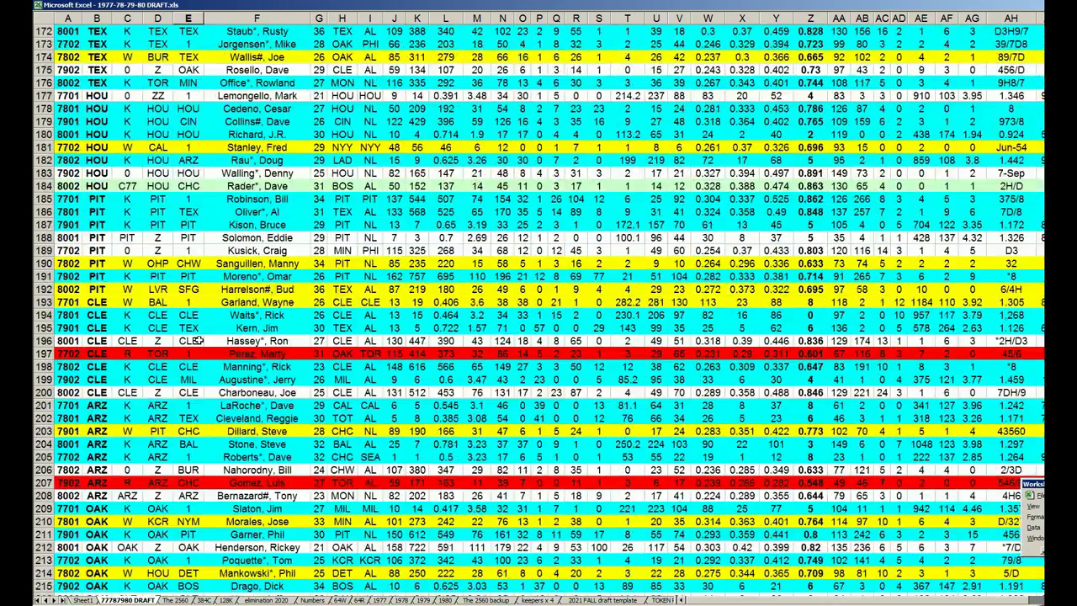
pyautogui.click(200, 328)
pyautogui.press('pagedown')
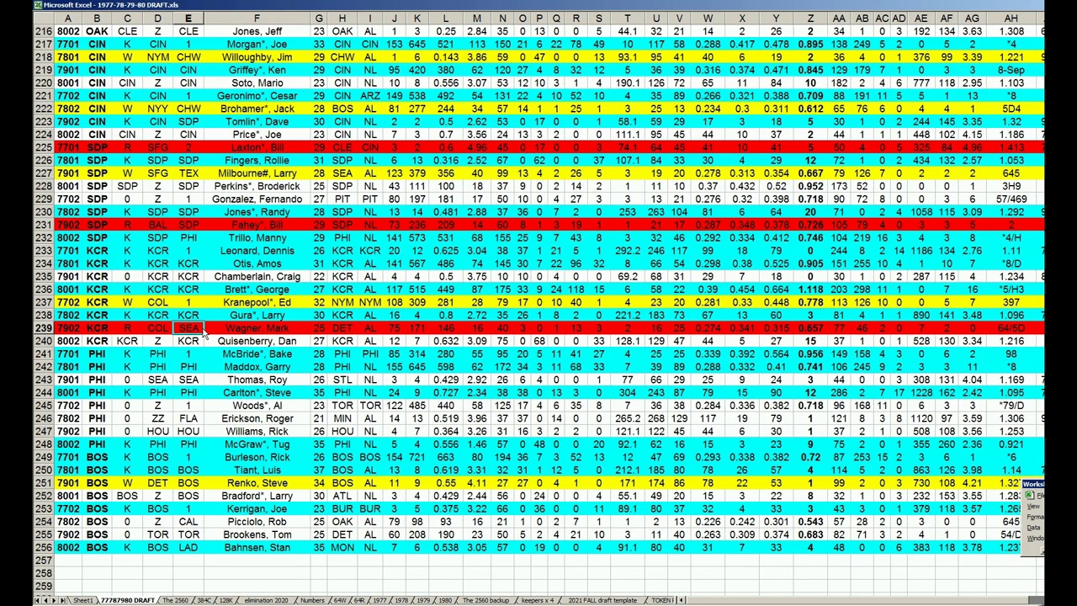
pyautogui.click(48, 547)
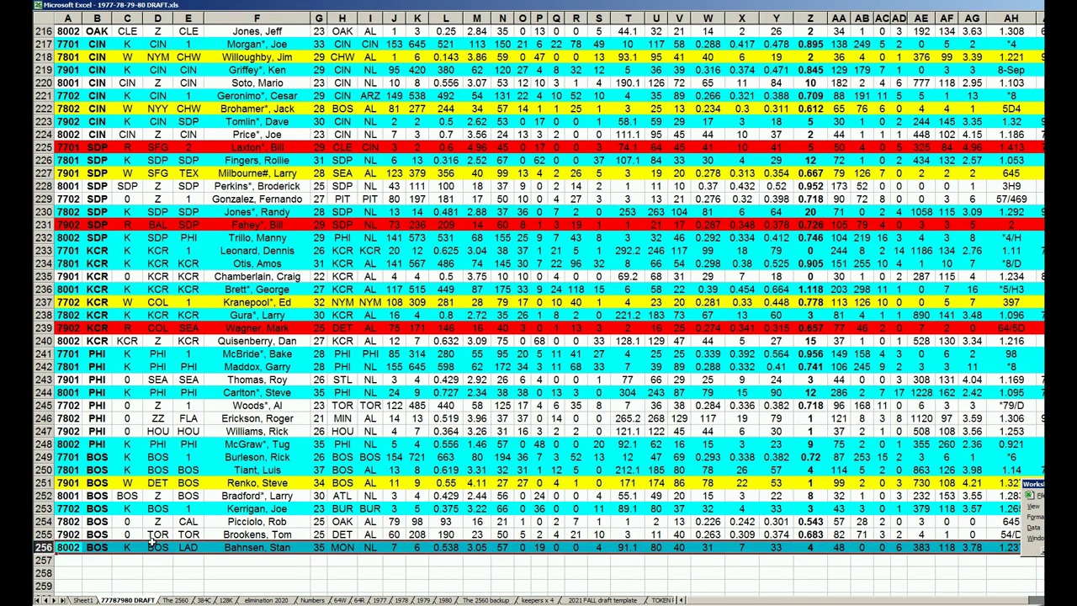
pyautogui.hotkey('ctrl', 'z')
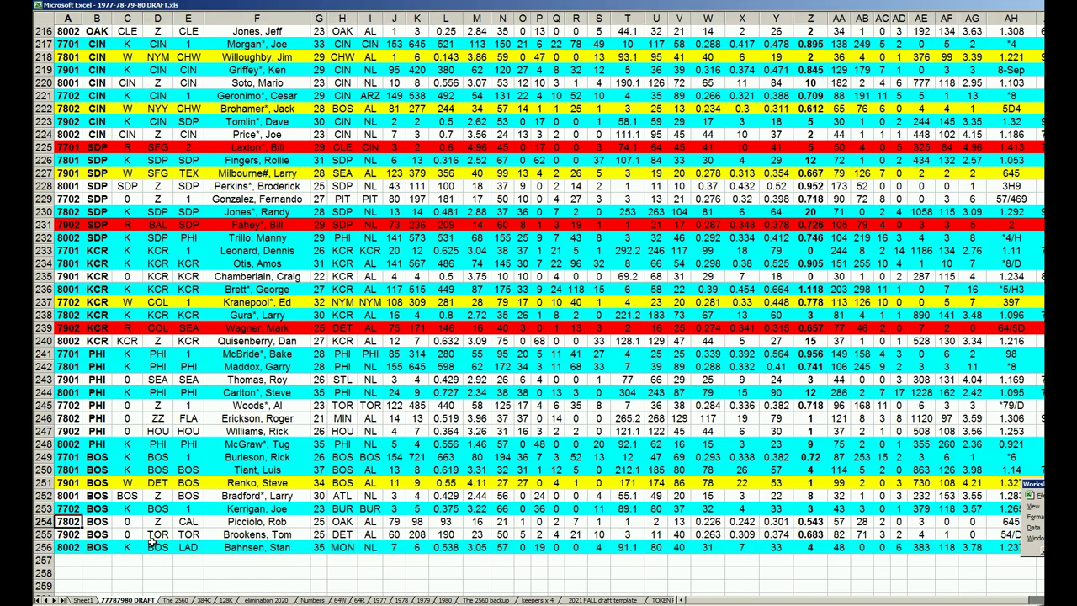
# Return to the start of the list and examine the yellow waiver rows, including CHC row 5 and SEA row 29
pyautogui.press('pageup')
pyautogui.press('pageup')
pyautogui.press('pageup')
pyautogui.press('pageup')
pyautogui.press('pageup')
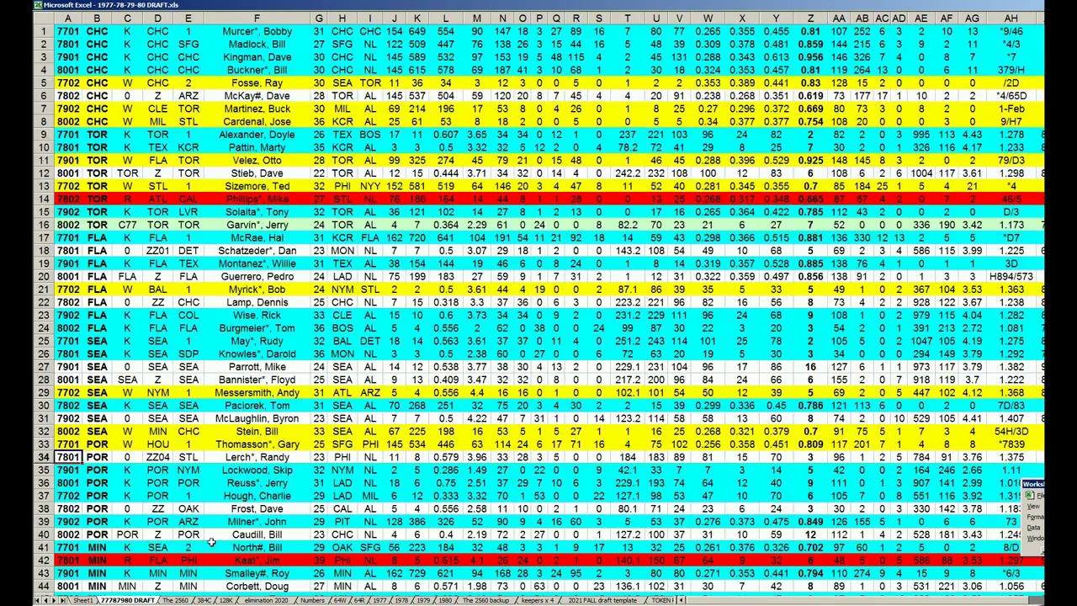
pyautogui.click(206, 82)
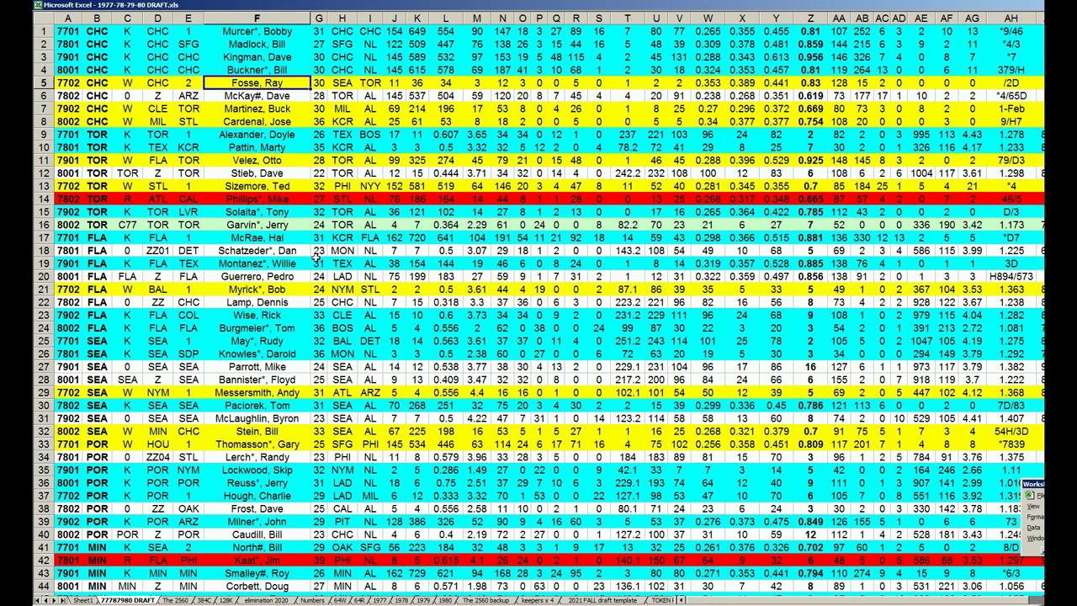
pyautogui.click(202, 391)
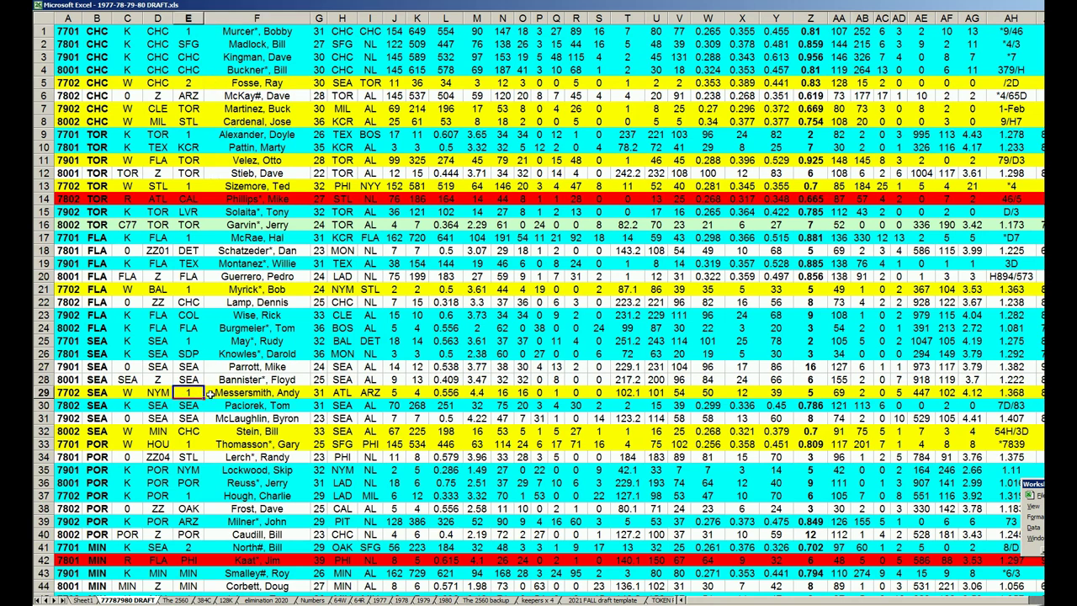
pyautogui.scroll(-10, 216, 393)
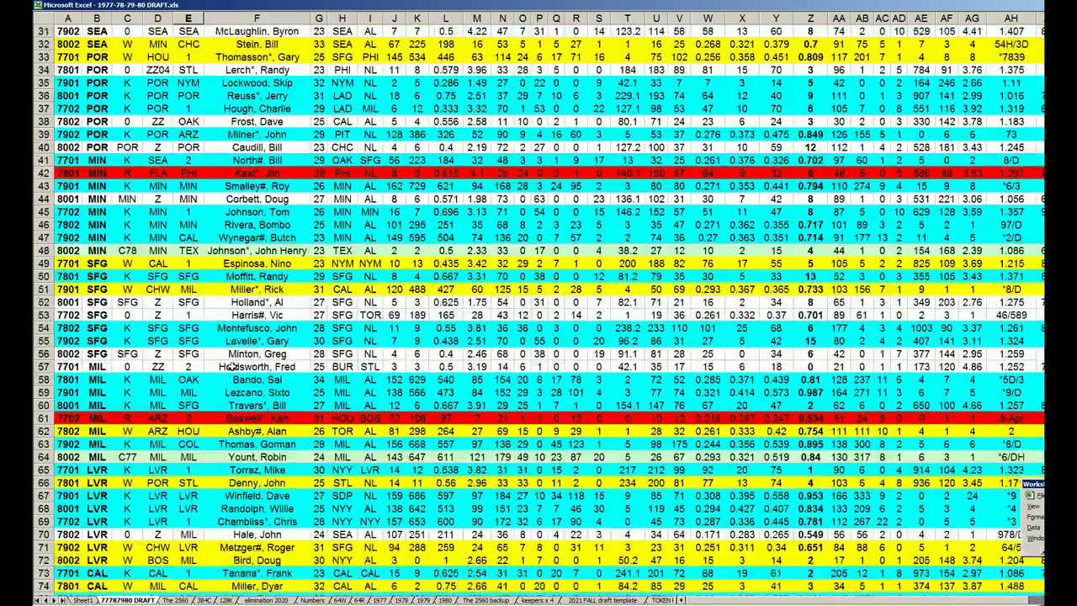
pyautogui.scroll(5, 232, 366)
pyautogui.scroll(5, 232, 366)
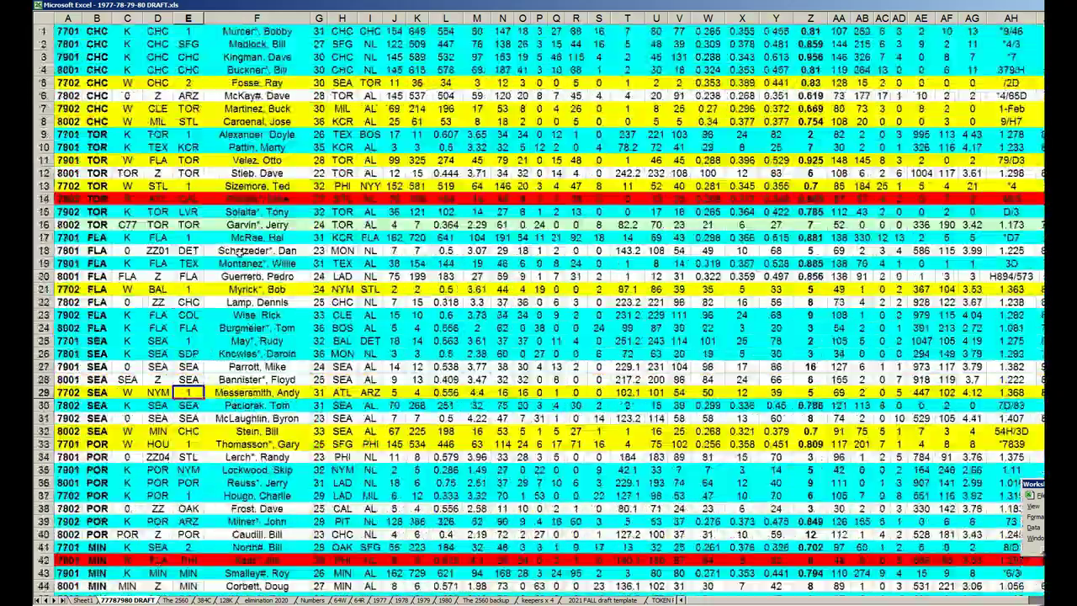
# Examine the red retirement rows one by one: TOR row 14, MIN row 42 and MIL row 61
pyautogui.click(44, 199)
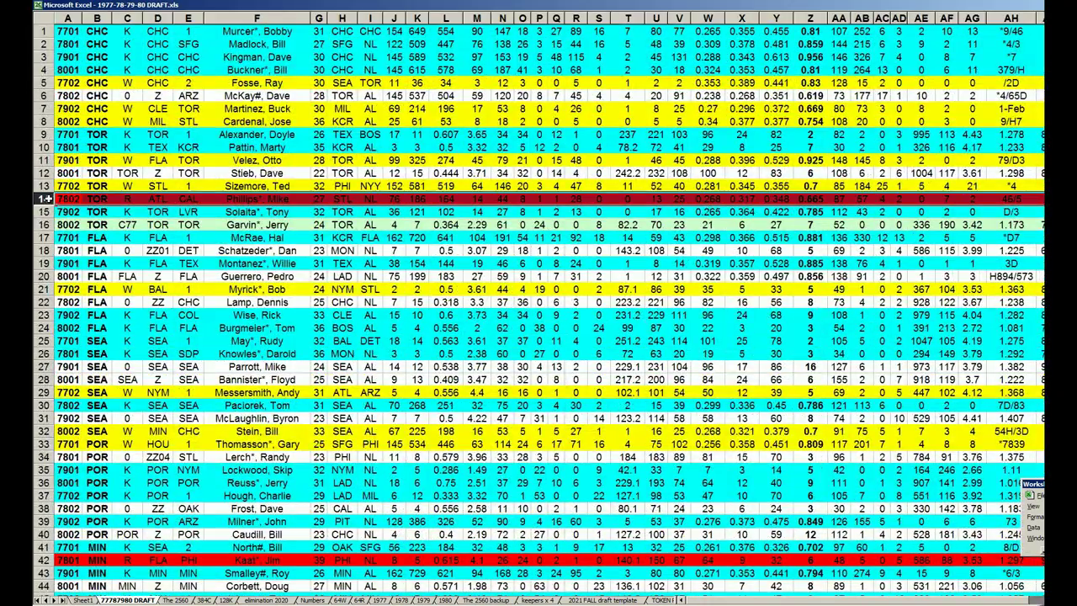
pyautogui.click(287, 233)
pyautogui.click(274, 202)
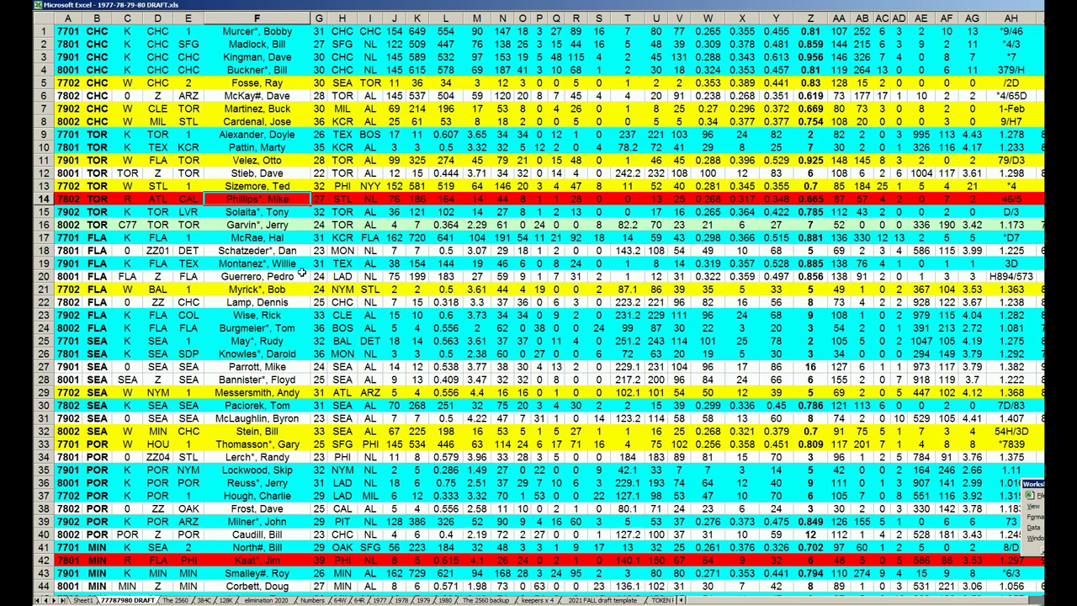
pyautogui.click(269, 561)
pyautogui.scroll(-5, 284, 462)
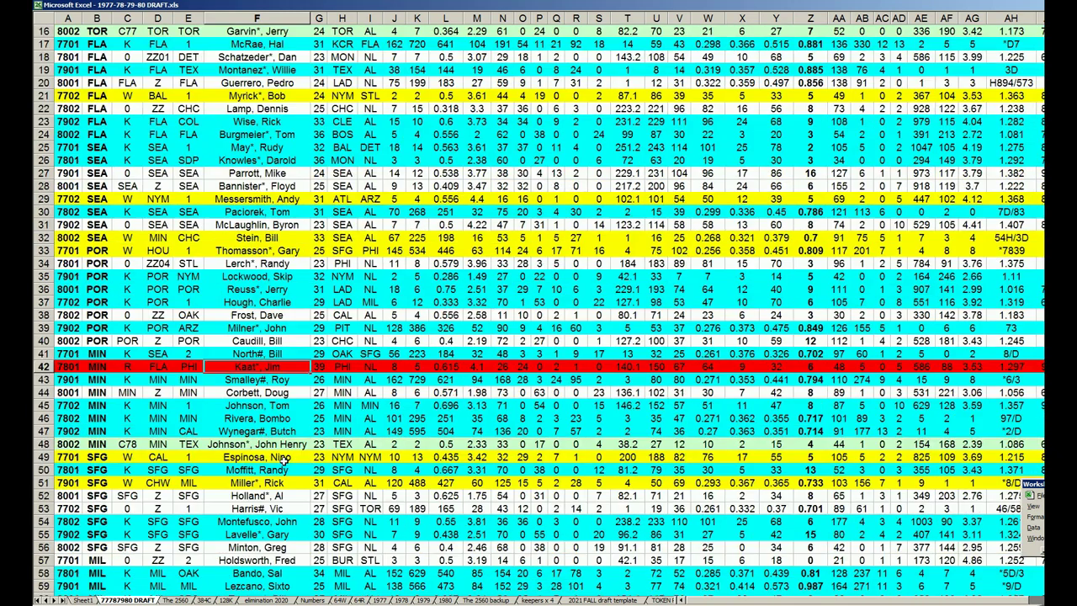
pyautogui.scroll(-5, 283, 459)
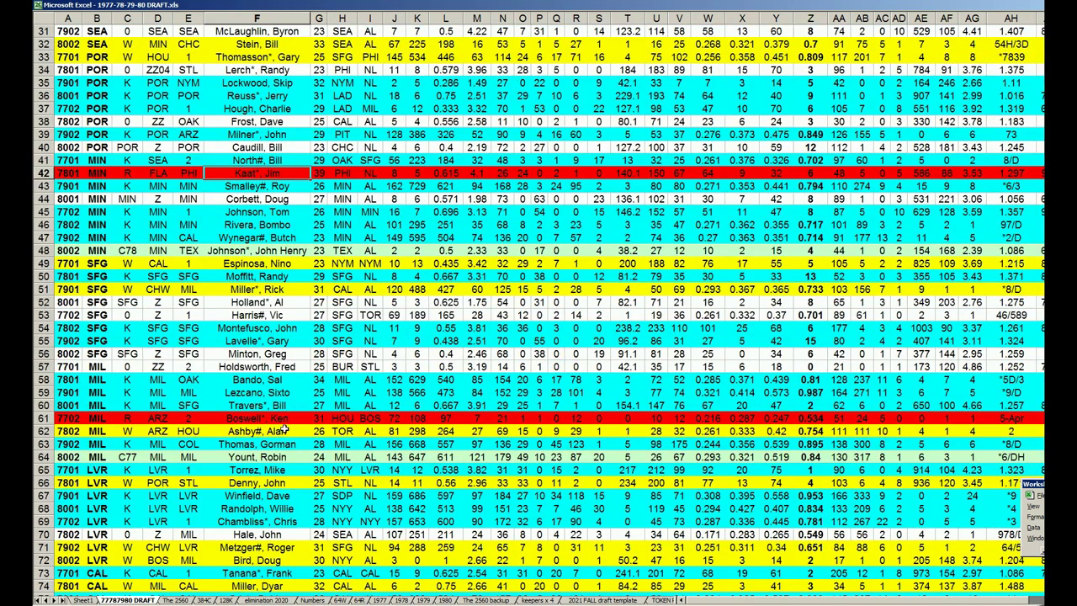
pyautogui.click(288, 419)
pyautogui.scroll(-5, 297, 371)
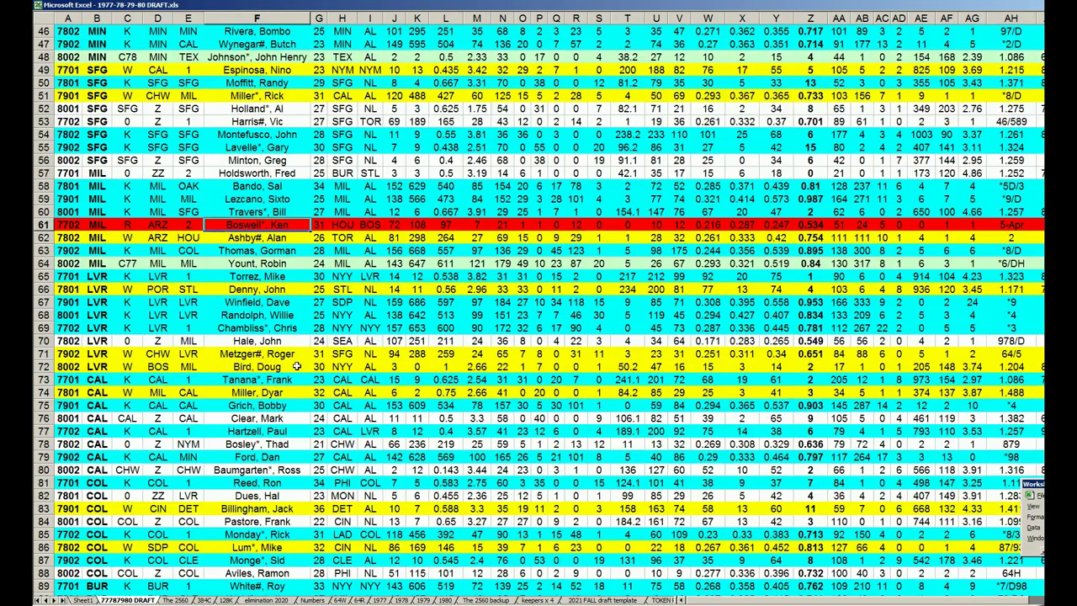
pyautogui.scroll(-4, 296, 366)
# Return to the start of the draft list and examine rows 6, 12 and 20, and the team blocks down to row 256
pyautogui.scroll(19, 297, 367)
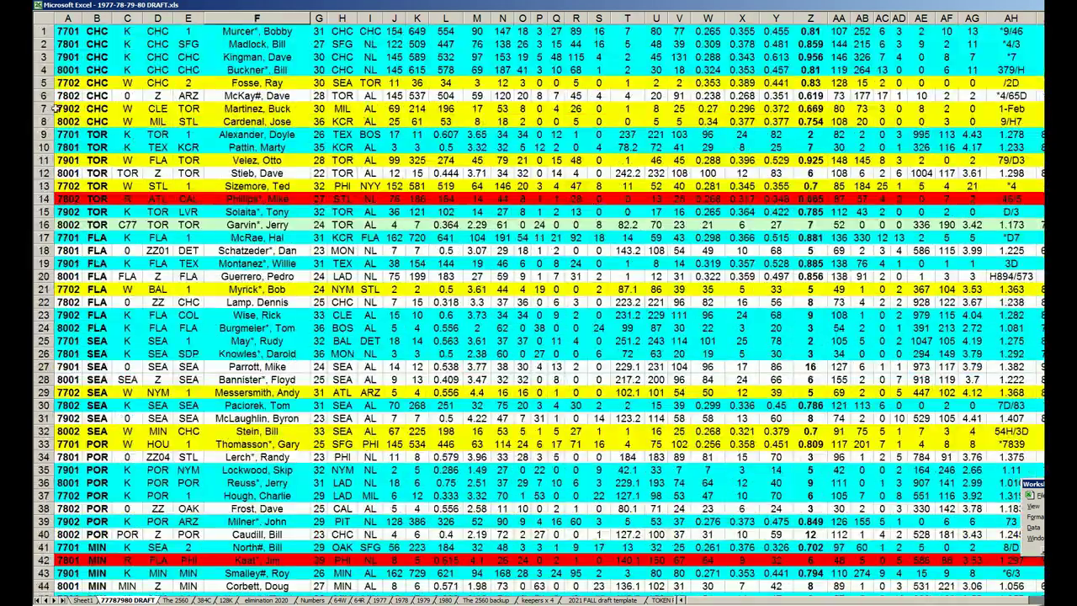
pyautogui.click(44, 95)
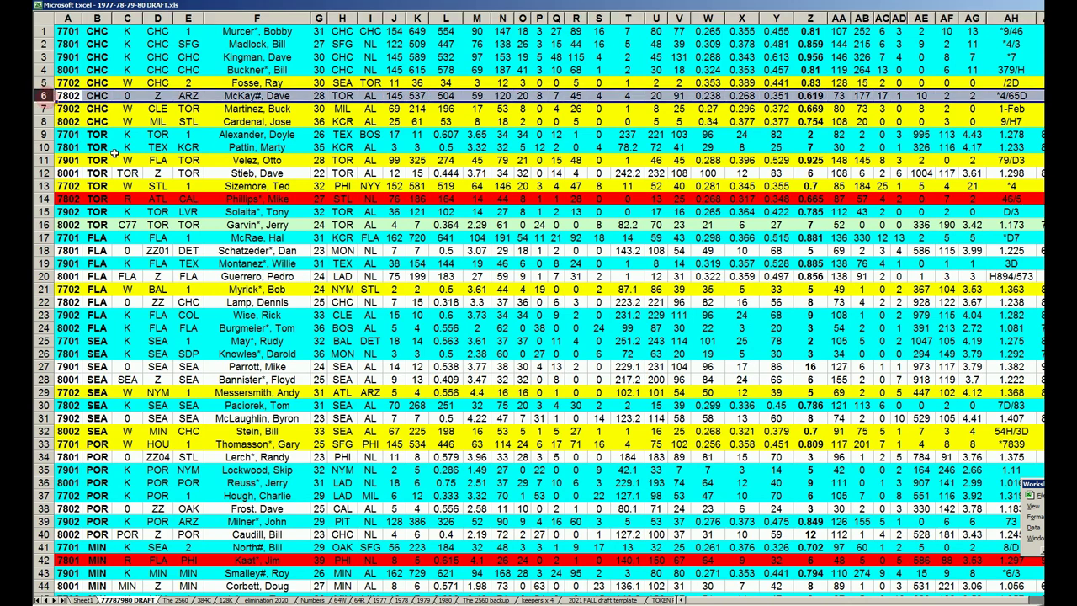
pyautogui.click(47, 173)
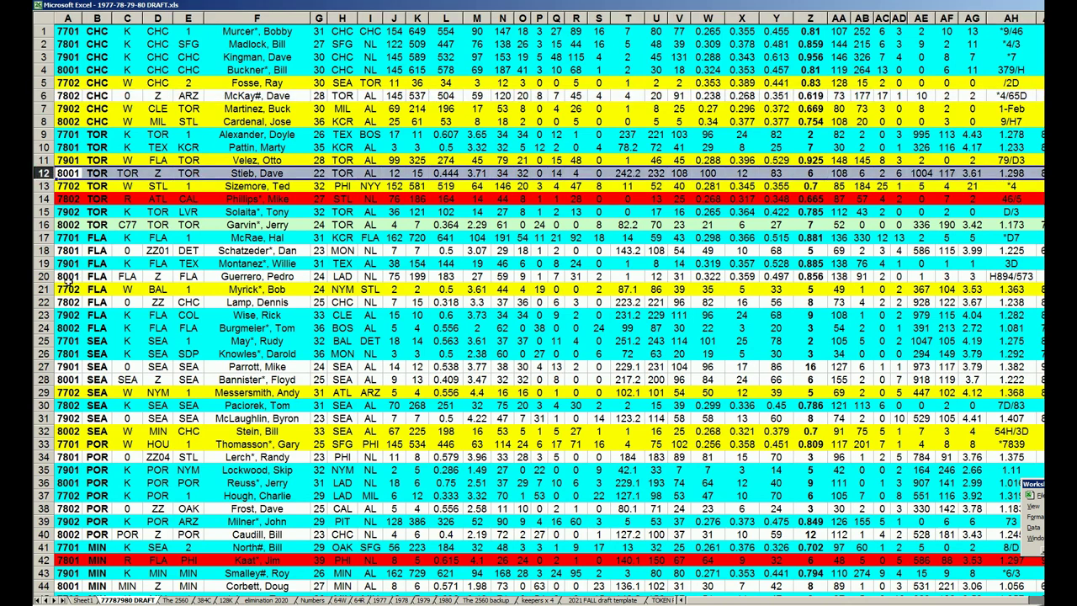
pyautogui.click(47, 276)
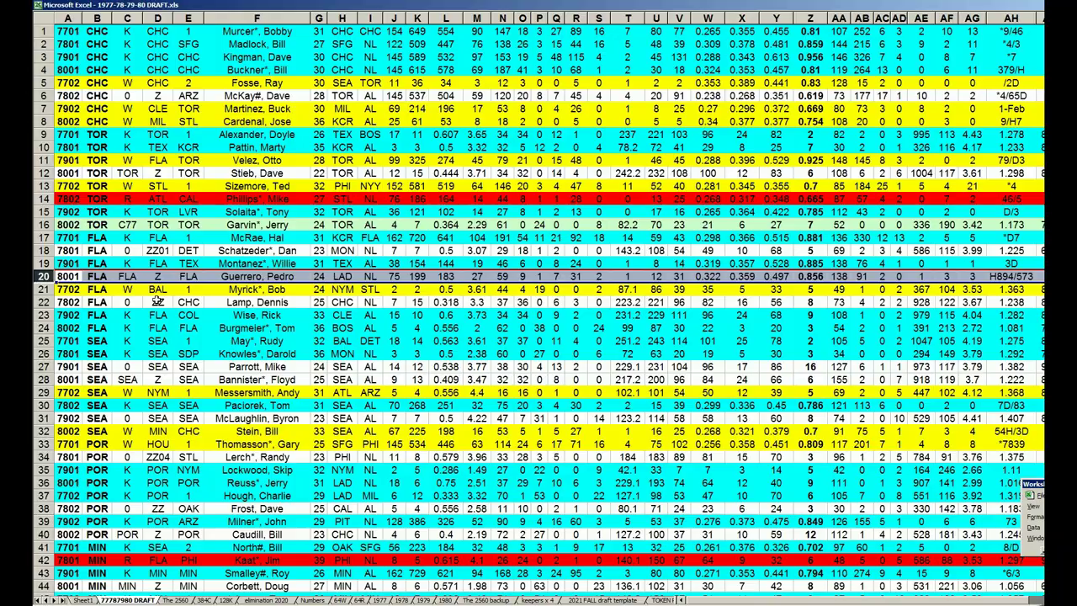
pyautogui.scroll(-15, 157, 300)
pyautogui.scroll(-20, 158, 290)
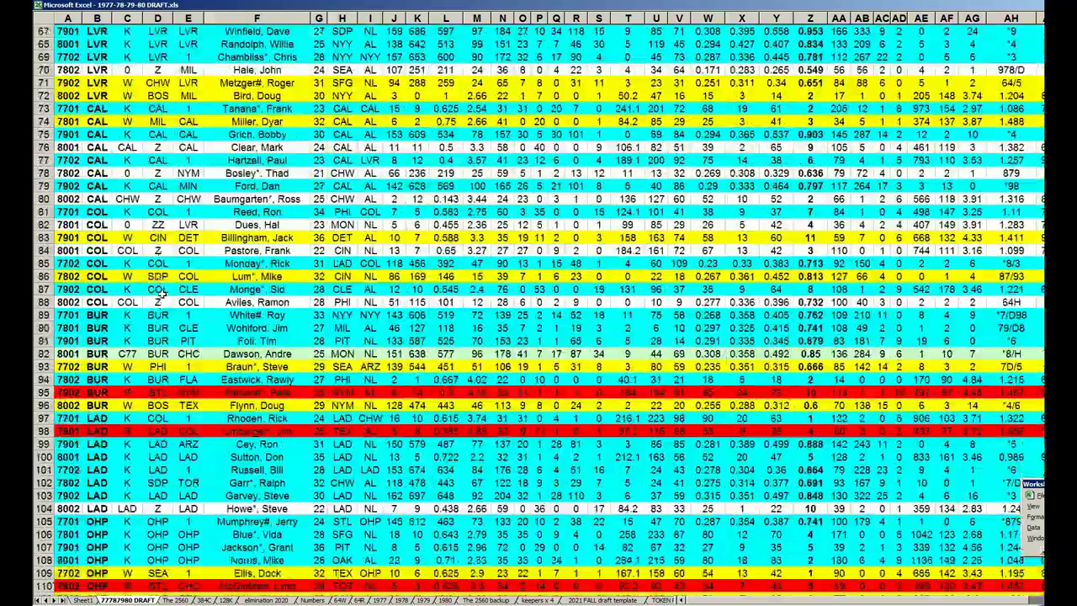
pyautogui.scroll(-12, 162, 298)
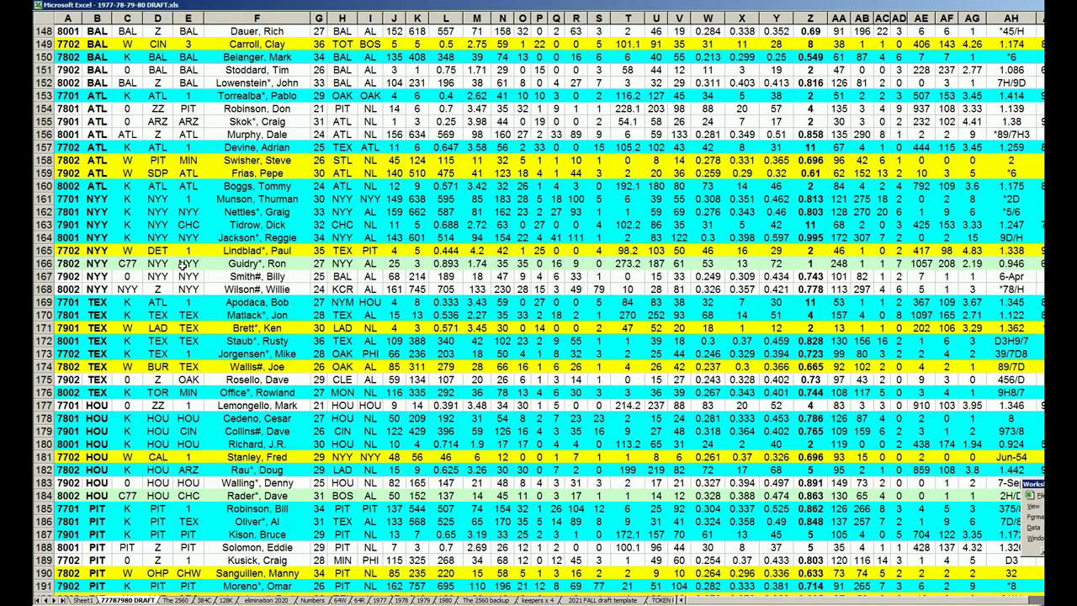
pyautogui.scroll(-11, 189, 313)
pyautogui.scroll(-14, 181, 313)
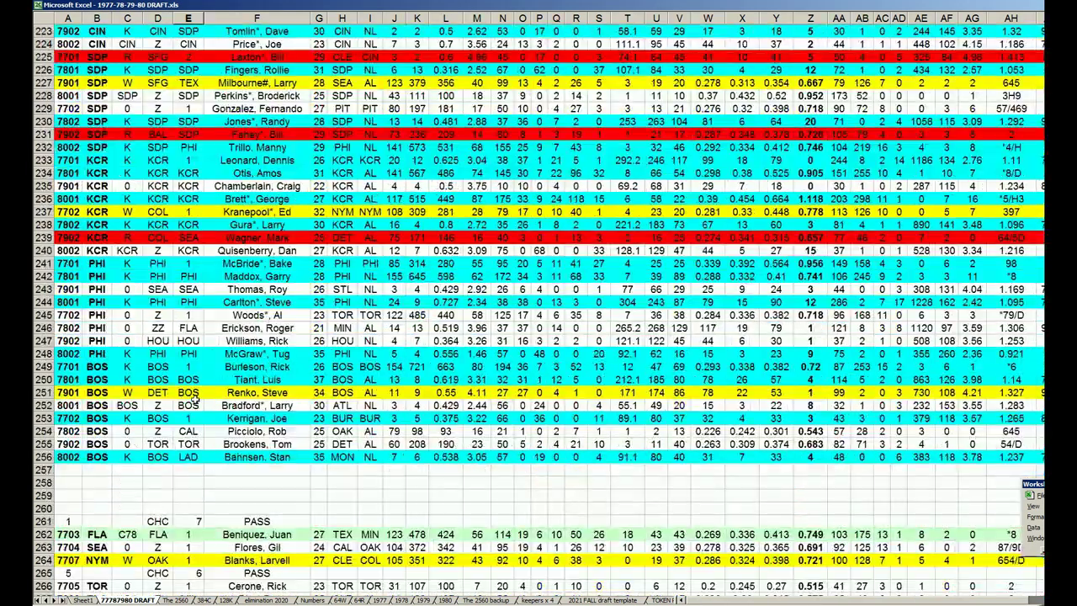
# Sort rows 1 to 256 of the draft list by column C in ascending order
pyautogui.moveTo(40, 456); pyautogui.dragTo(39, 19)
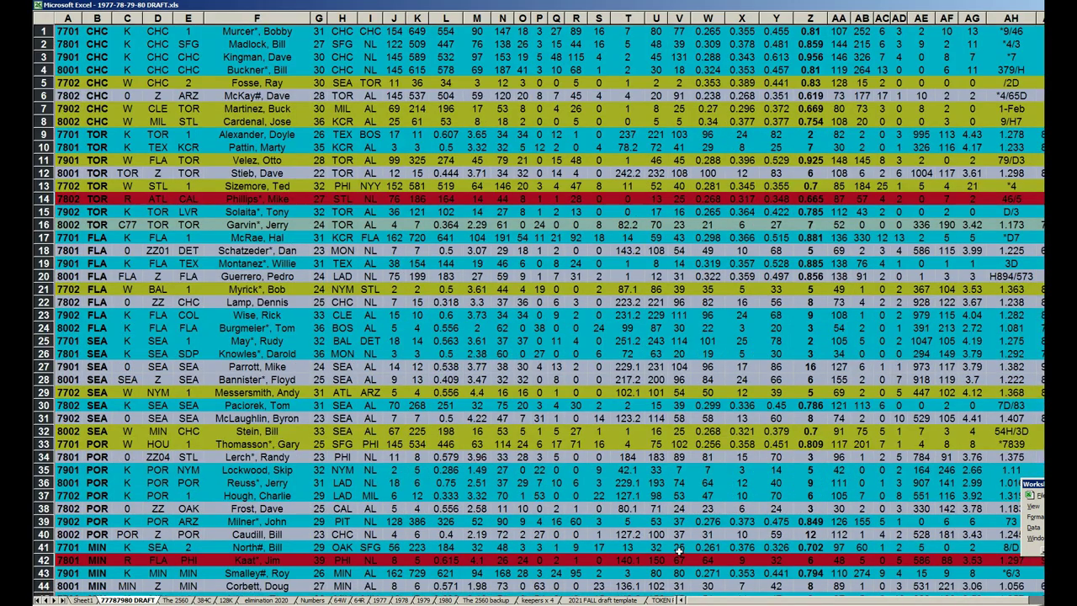
pyautogui.click(1033, 528)
pyautogui.click(1014, 529)
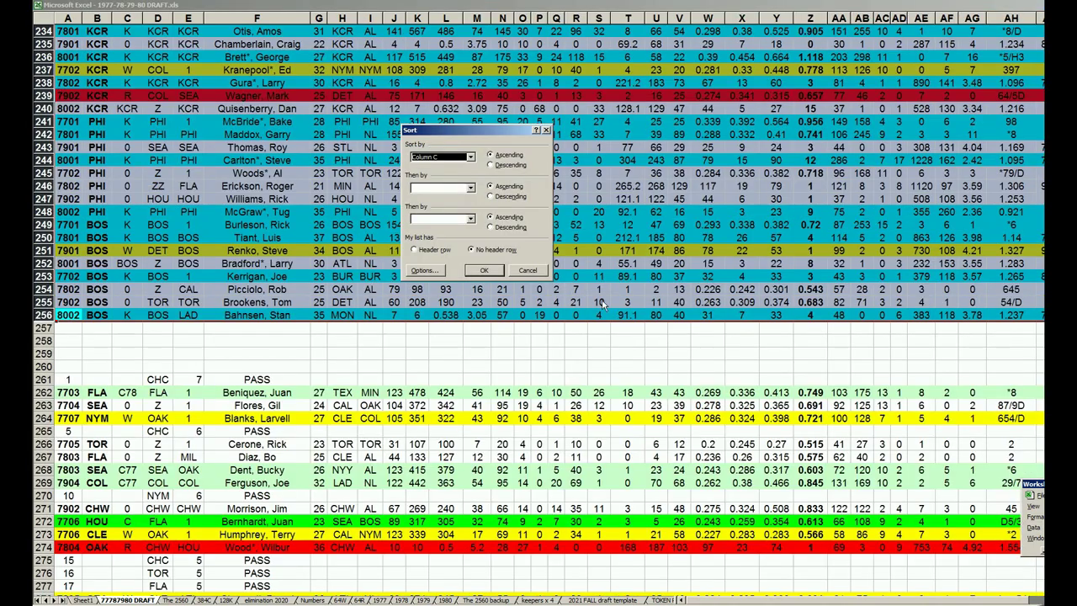
pyautogui.click(484, 270)
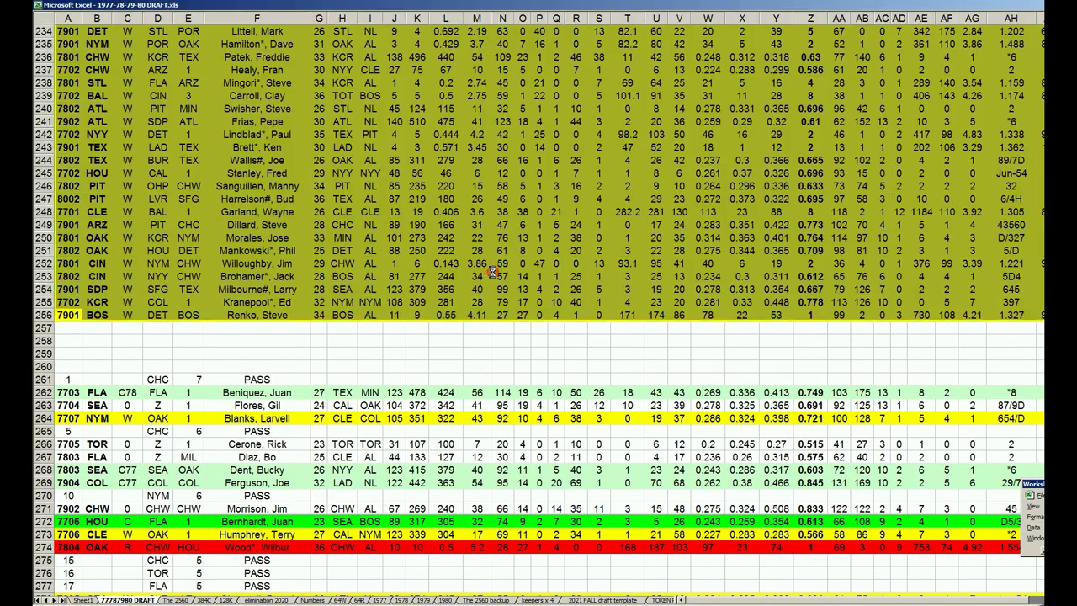
# Examine the color groups of the sorted list, including the blue keeper rows from row 58 down to row 183
pyautogui.click(110, 264)
pyautogui.scroll(3, 129, 268)
pyautogui.scroll(20, 129, 267)
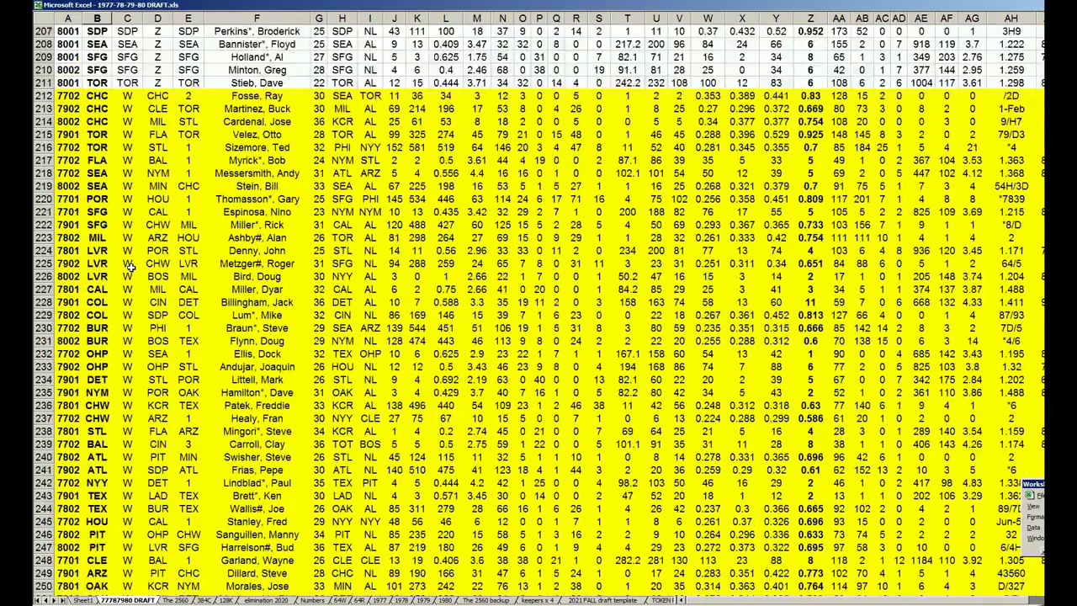
pyautogui.scroll(20, 131, 263)
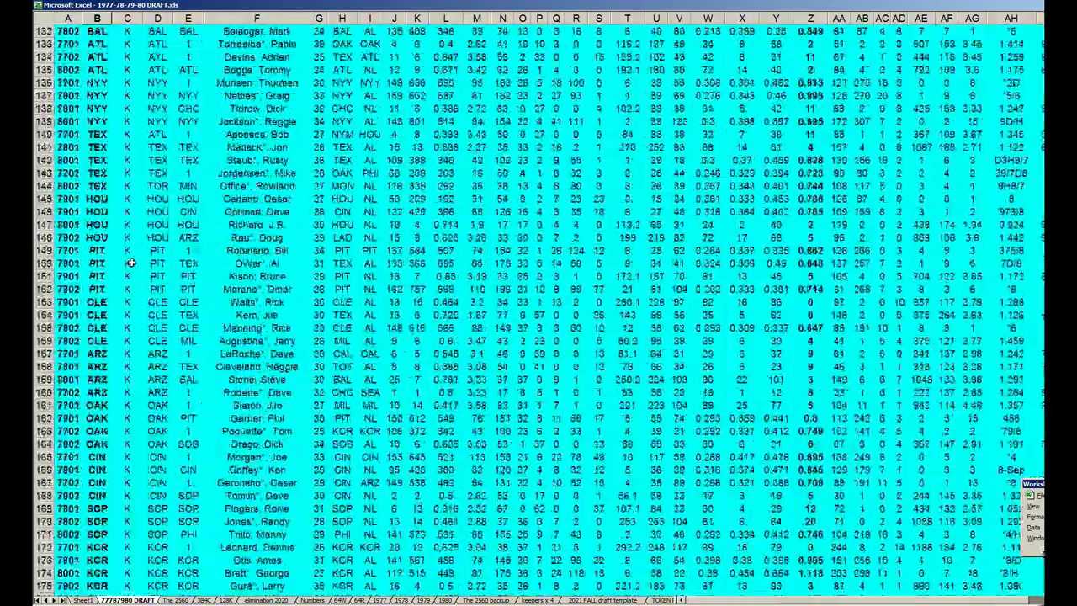
pyautogui.scroll(14, 131, 263)
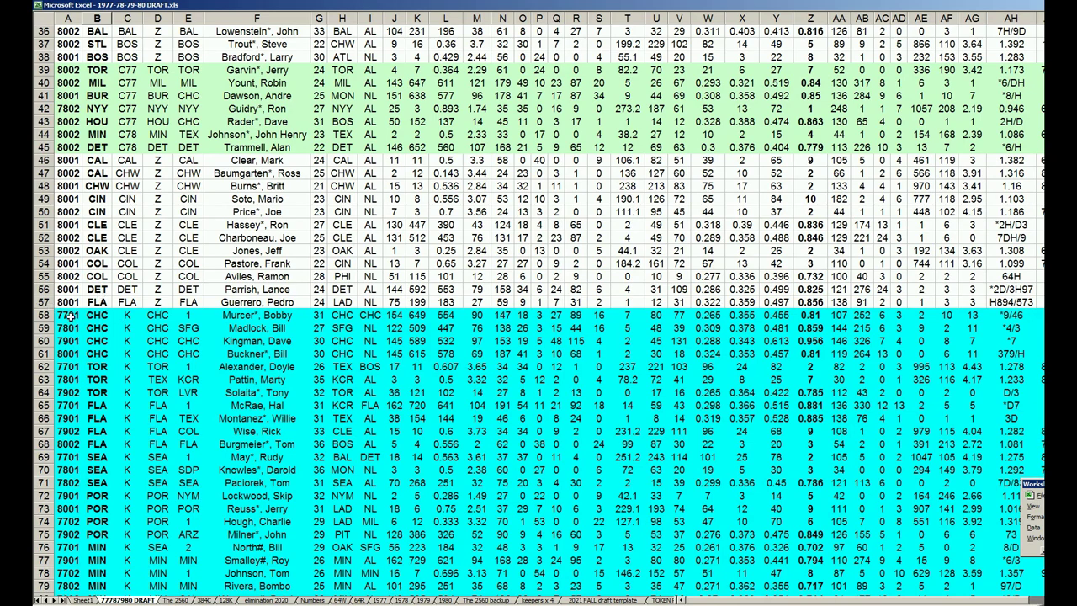
pyautogui.click(150, 328)
pyautogui.scroll(-20, 132, 336)
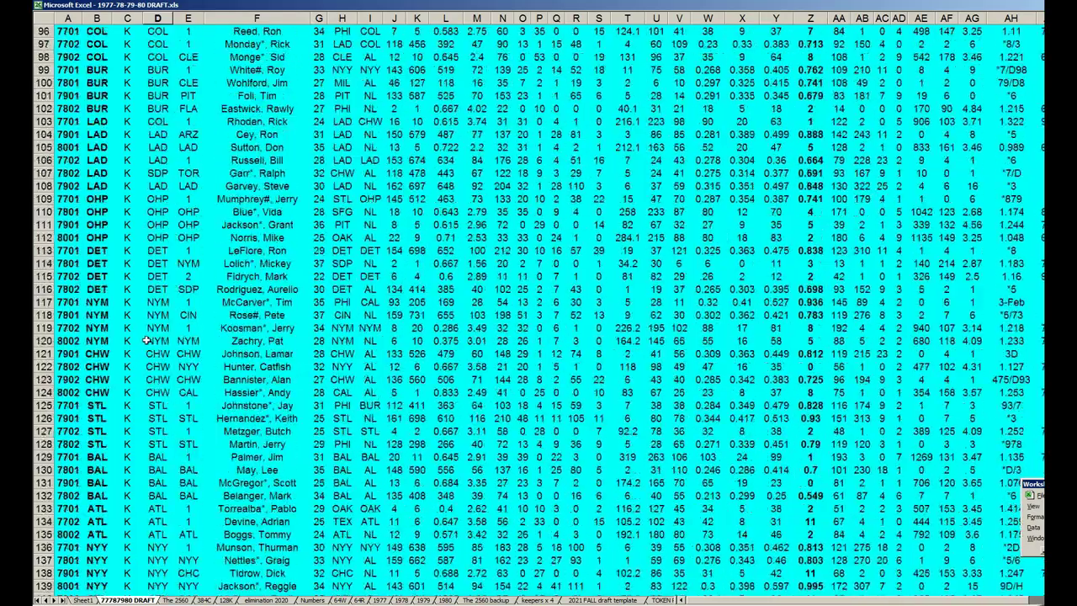
pyautogui.scroll(-19, 146, 340)
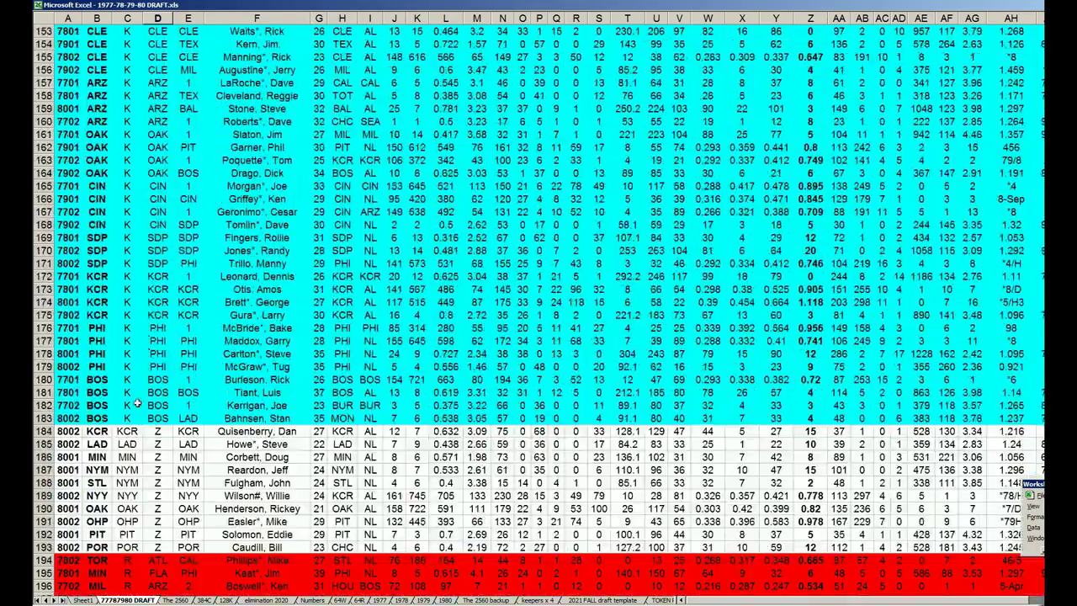
# Calculate the number of keeper rows in D184 from the group's row numbers, and undo the entry
pyautogui.click(159, 431)
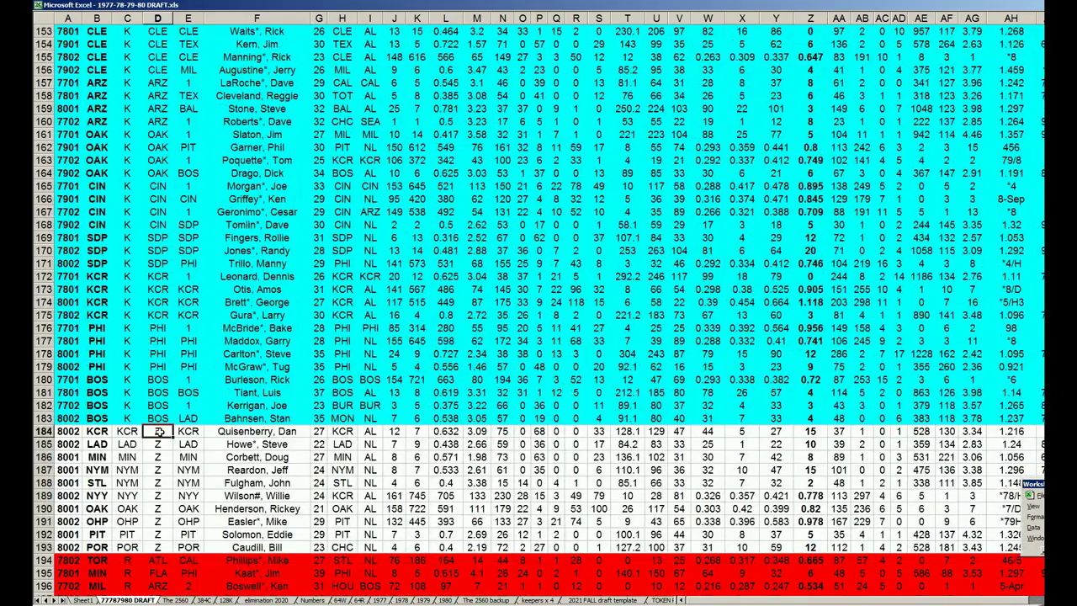
pyautogui.write('125')
pyautogui.press('Return')
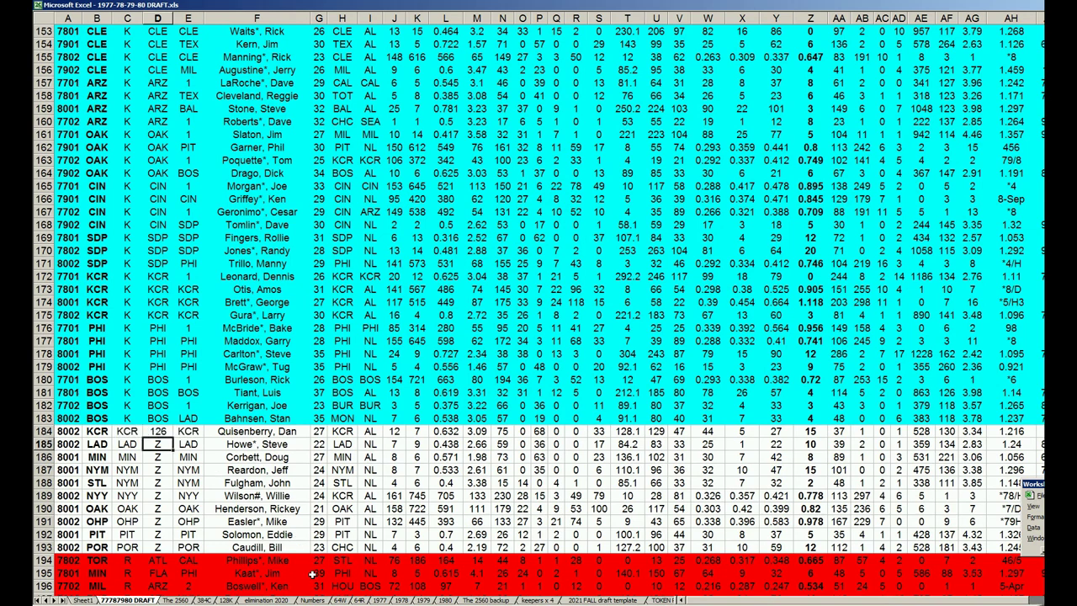
pyautogui.click(1034, 501)
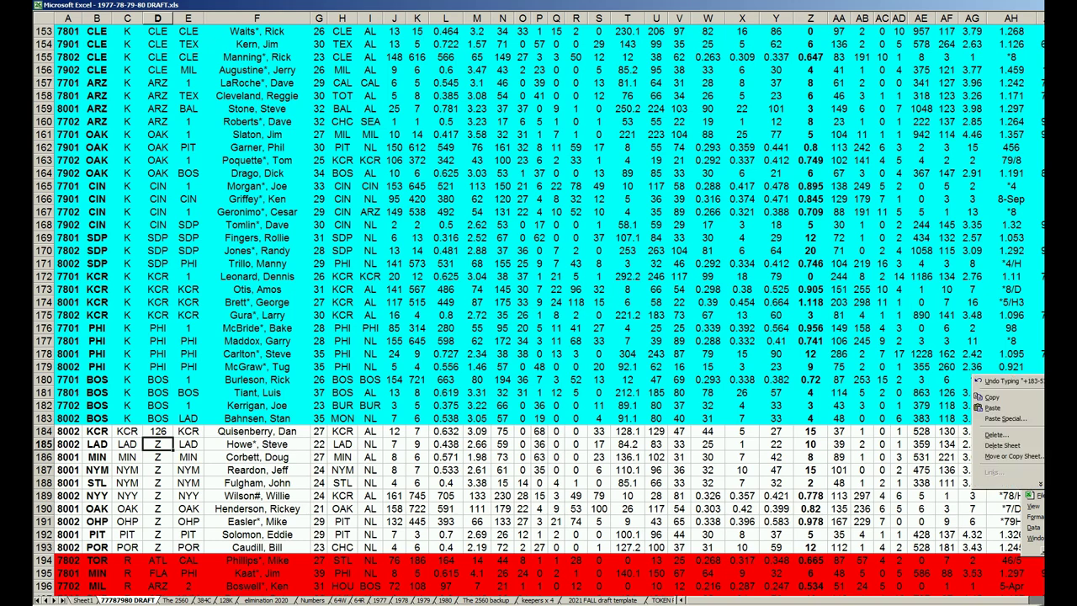
pyautogui.click(1018, 383)
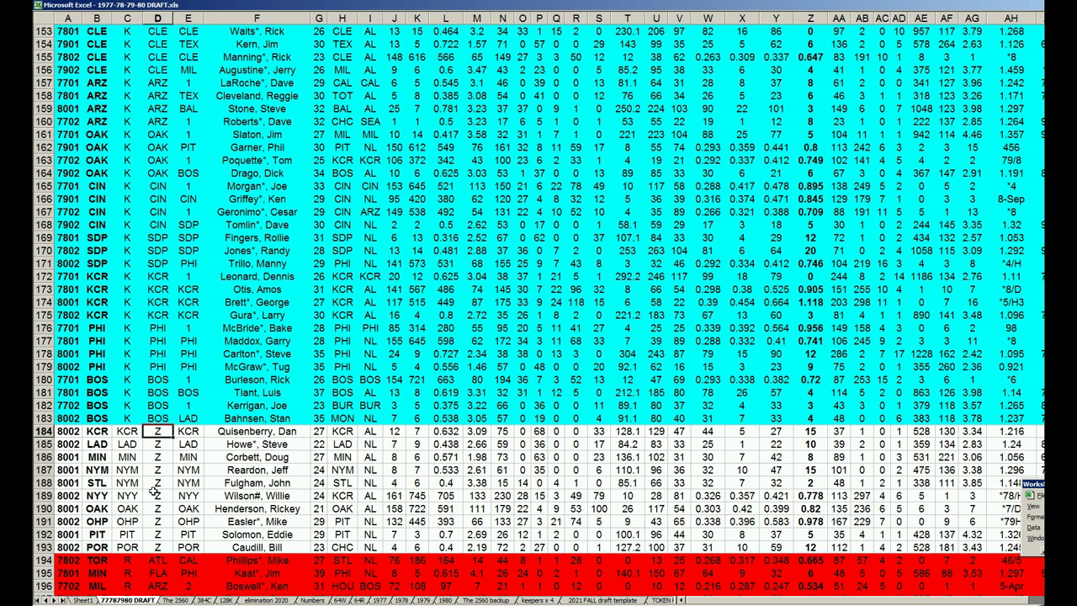
# Review the yellow waiver rows 212 to 256, calculate their count in F257, and clear that cell
pyautogui.scroll(-14, 154, 490)
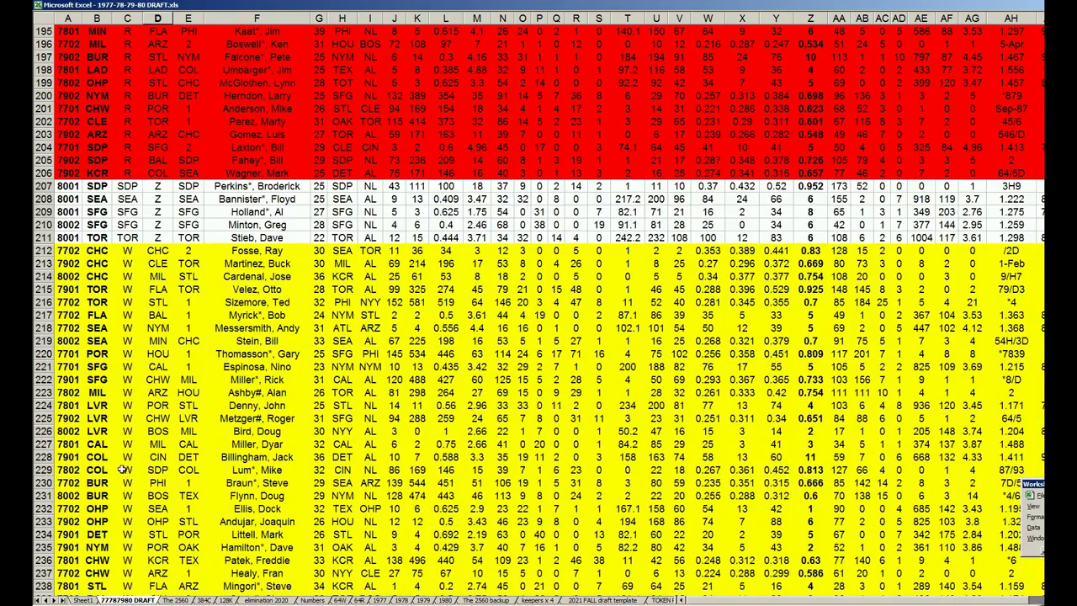
pyautogui.scroll(-8, 122, 470)
pyautogui.scroll(3, 89, 458)
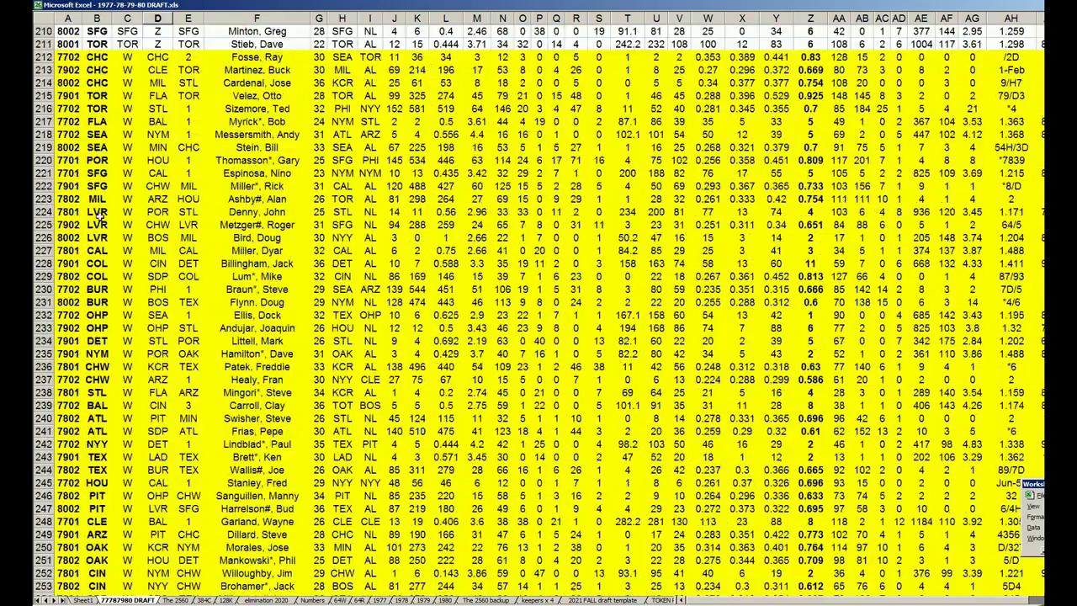
pyautogui.scroll(1, 92, 211)
pyautogui.scroll(-5, 168, 337)
pyautogui.click(268, 498)
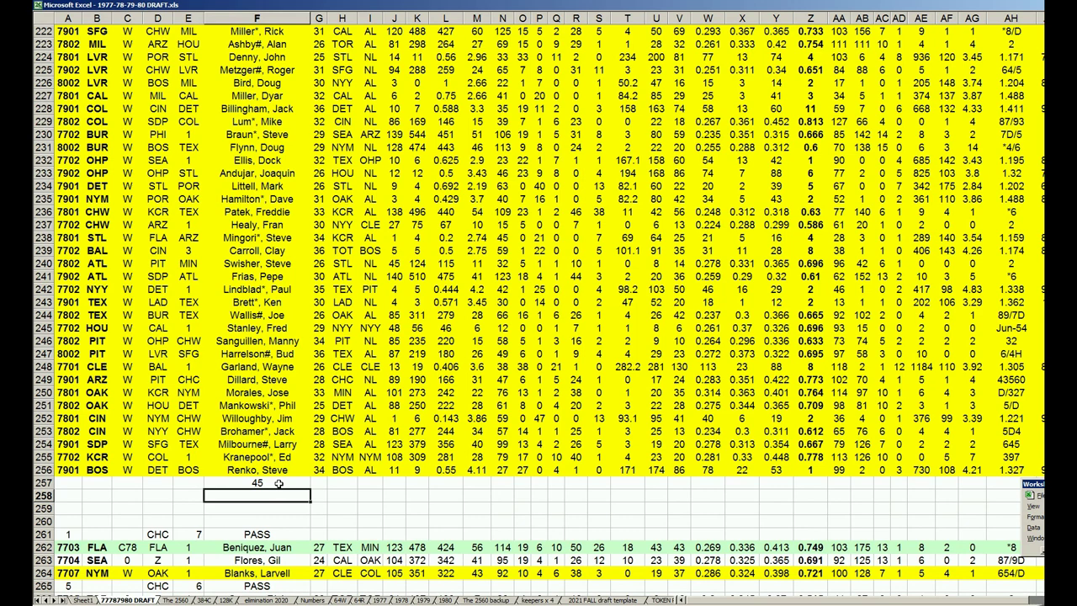
pyautogui.click(278, 483)
pyautogui.press('Delete')
# Count the red retirement rows one by one from row 194 to row 206, and review the groups around them
pyautogui.press('Up')
pyautogui.press('pageup')
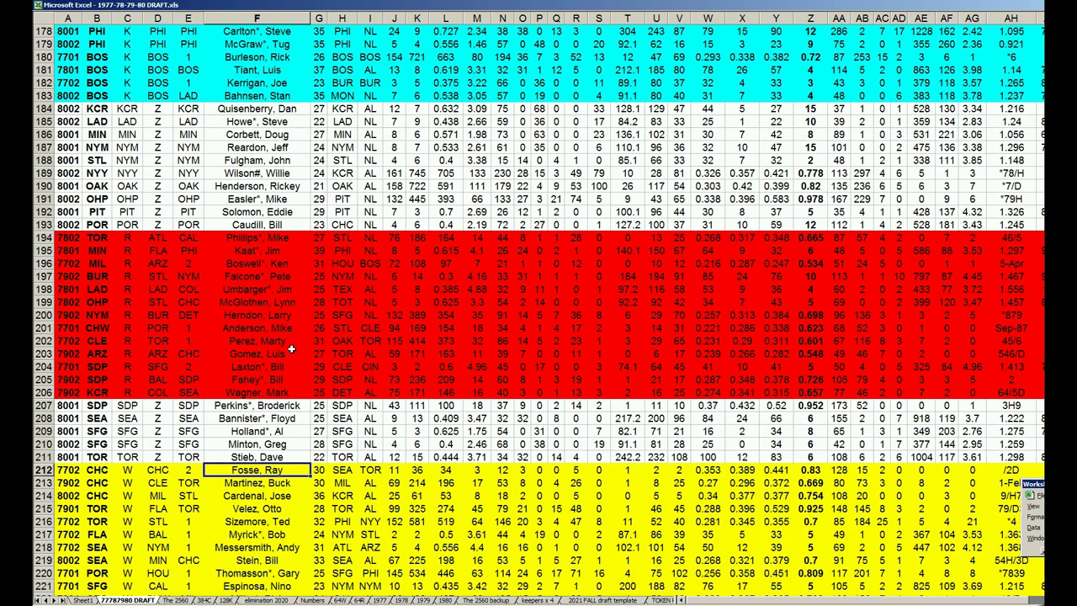
pyautogui.click(299, 236)
pyautogui.press('Down')
pyautogui.press('Down')
pyautogui.press('Down')
pyautogui.press('Down')
pyautogui.press('Down')
pyautogui.press('Down')
pyautogui.press('Down')
pyautogui.press('Down')
pyautogui.press('Down')
pyautogui.press('Down')
pyautogui.press('Down')
pyautogui.press('Down')
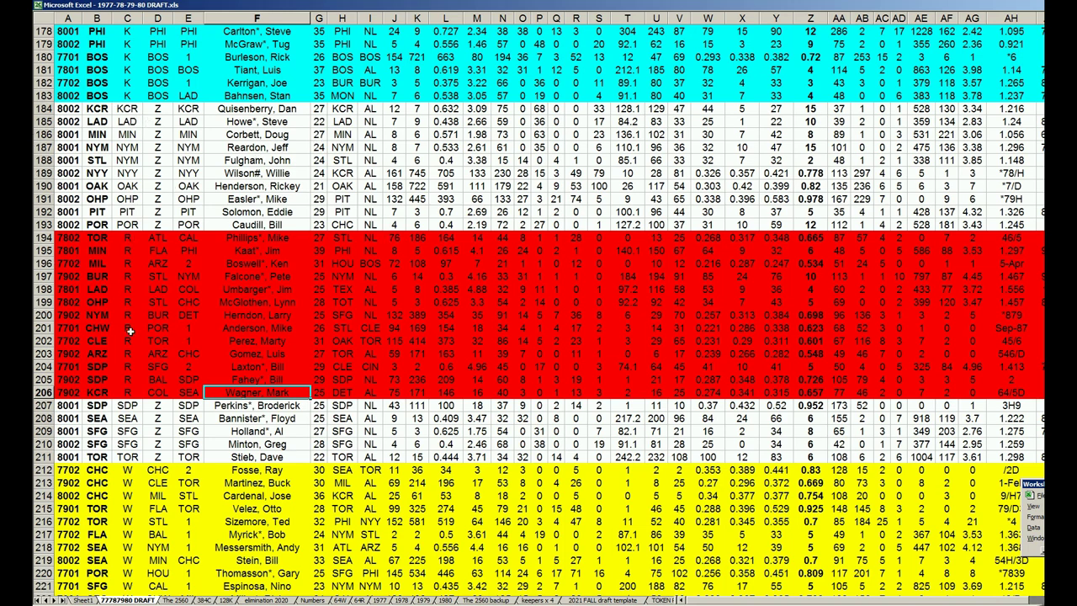
pyautogui.scroll(-4, 182, 486)
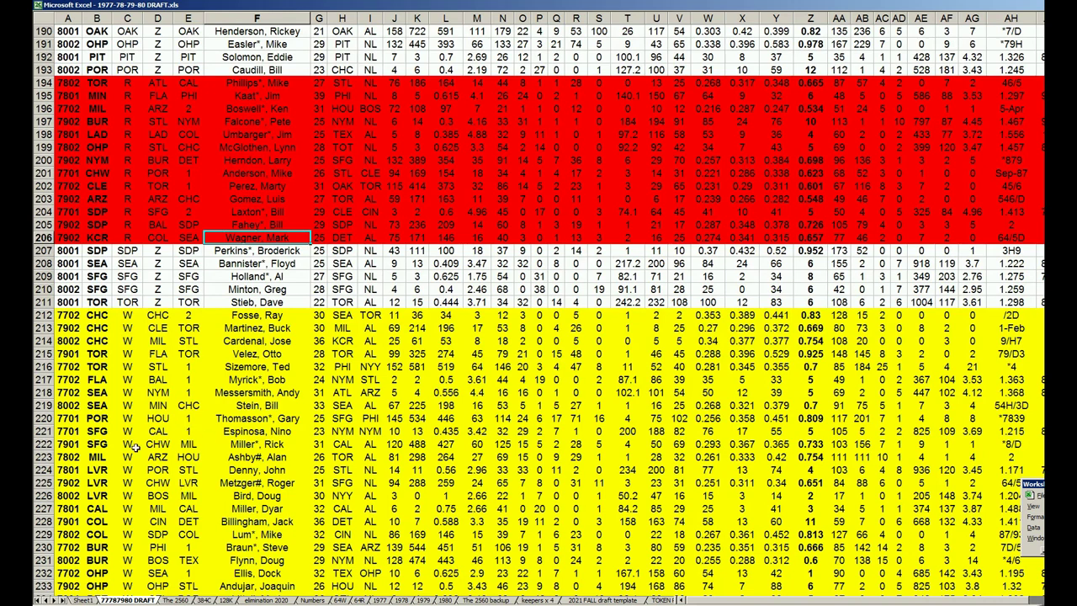
pyautogui.scroll(5, 192, 357)
pyautogui.scroll(3, 191, 356)
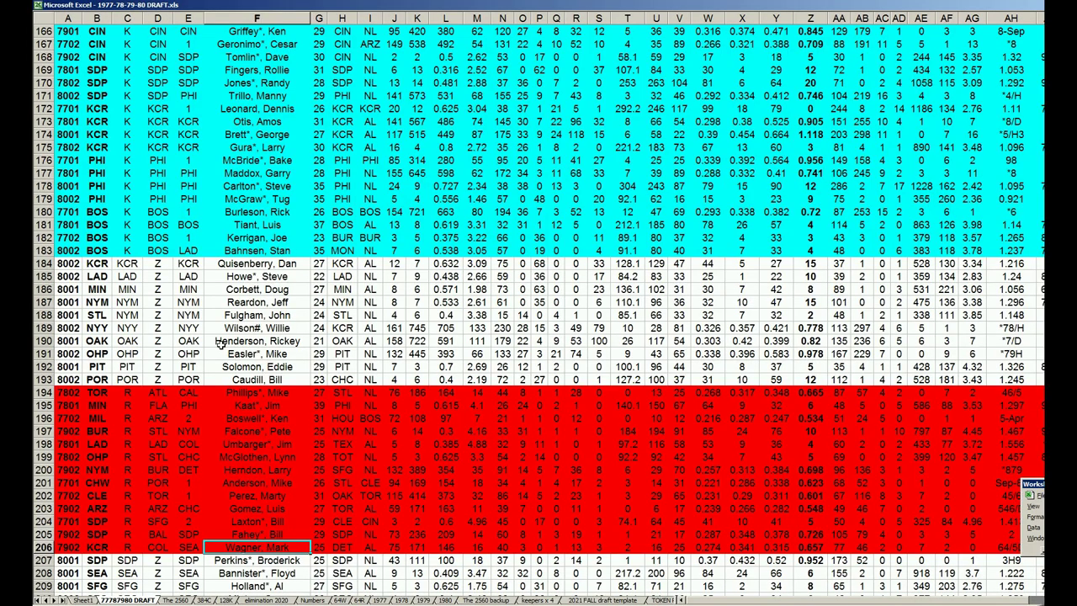
pyautogui.scroll(-4, 220, 344)
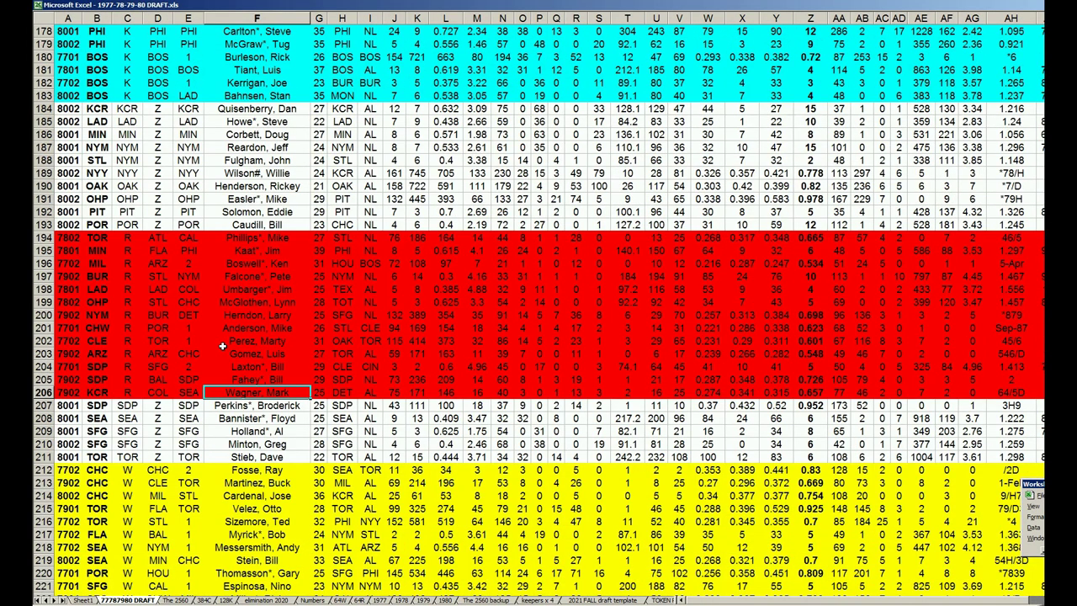
# Below the list, produce the total 182 in E257 and calculate its share of all picks in E258 with +182/256
pyautogui.scroll(-17, 222, 345)
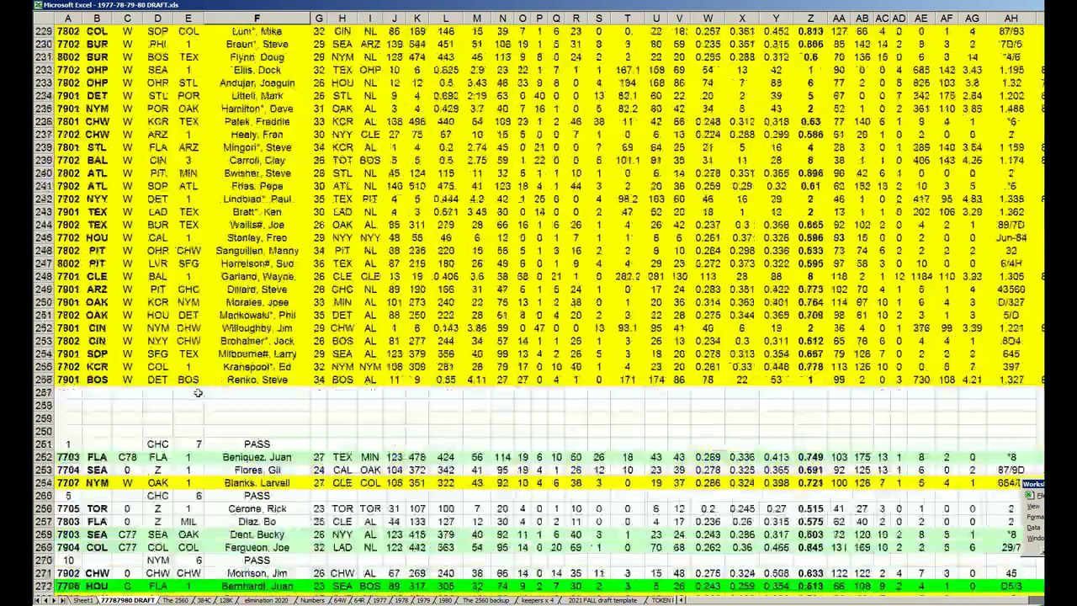
pyautogui.click(197, 393)
pyautogui.write('=SUM(E2:E256)')
pyautogui.press('Return')
pyautogui.write('+182/5')
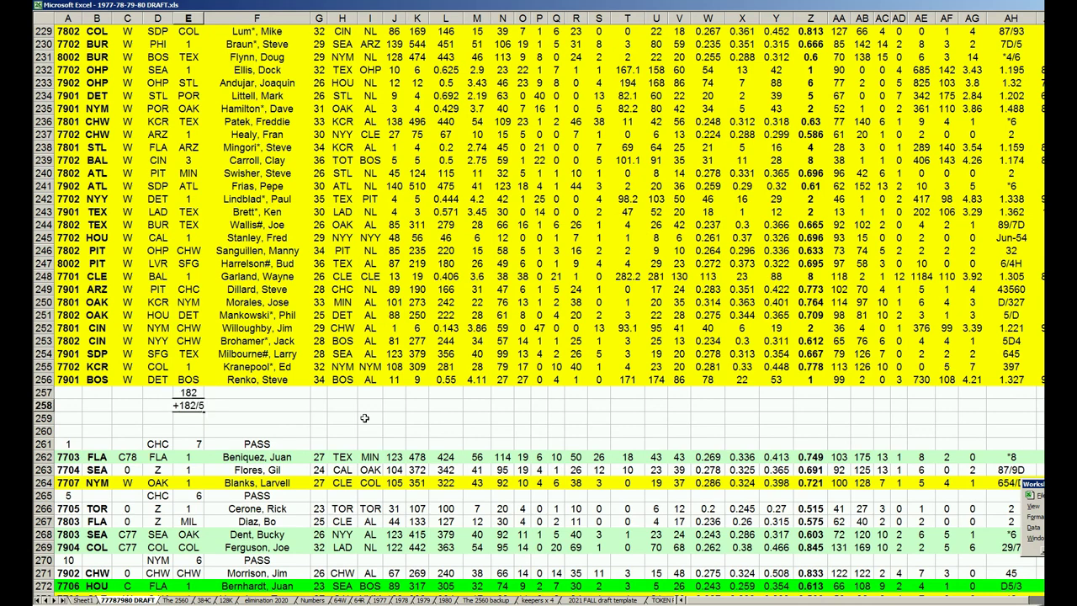
pyautogui.press('BackSpace')
pyautogui.write('256')
pyautogui.press('Return')
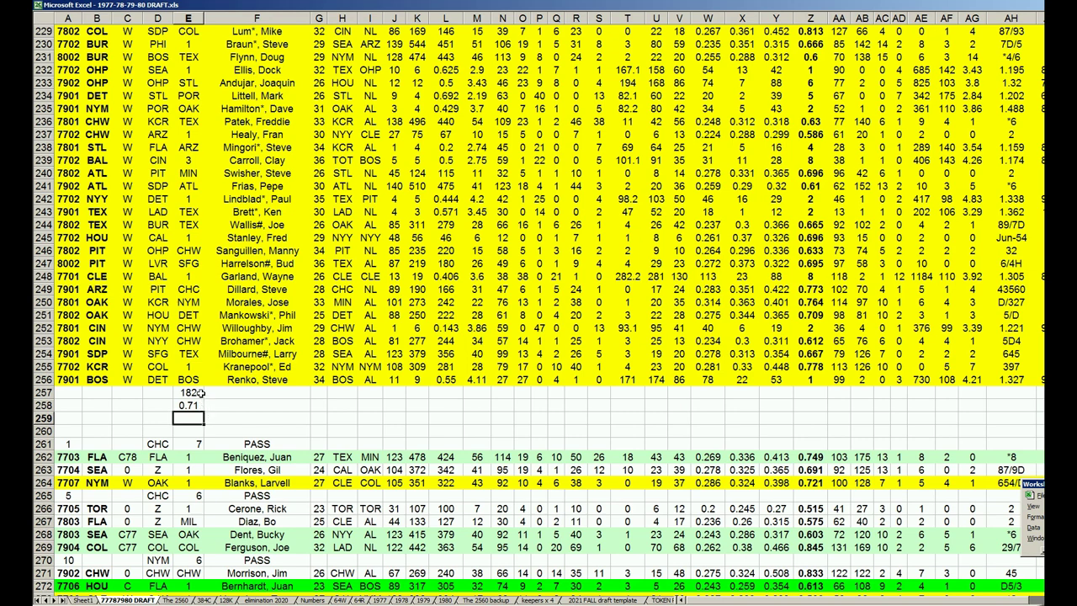
# Clear the scratch figures in E257 and E258, and undo the earlier changes back through the column C sort
pyautogui.moveTo(202, 396); pyautogui.dragTo(200, 406)
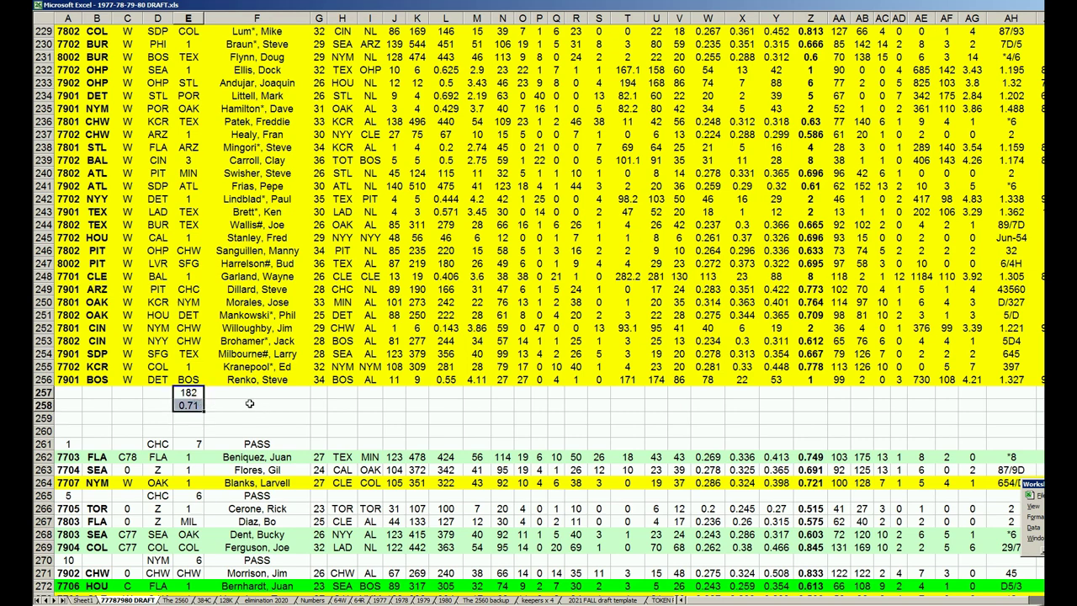
pyautogui.press('Delete')
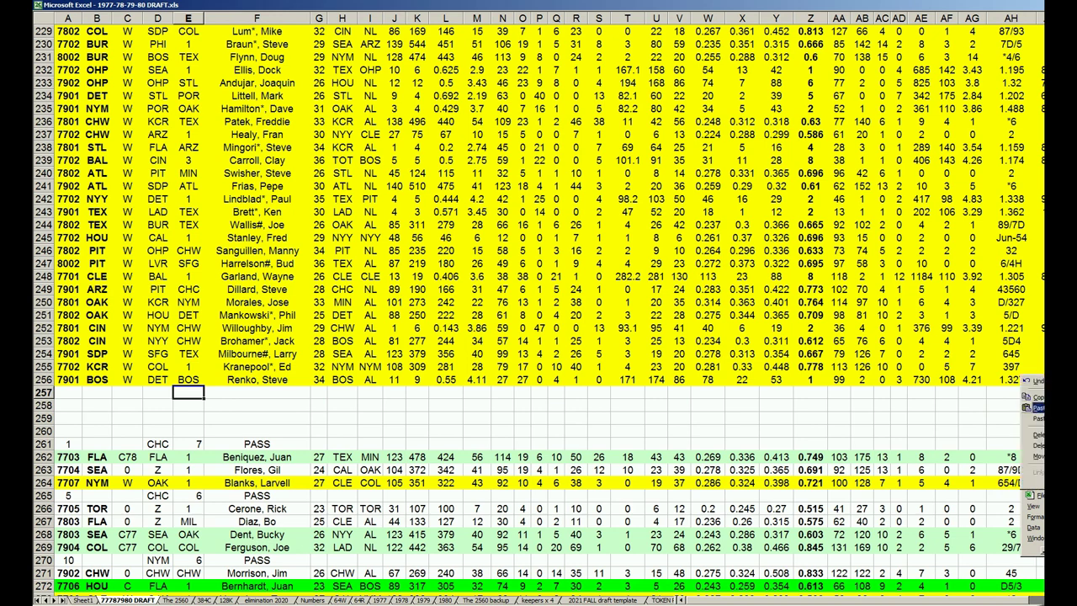
pyautogui.press('Right')
pyautogui.write('45')
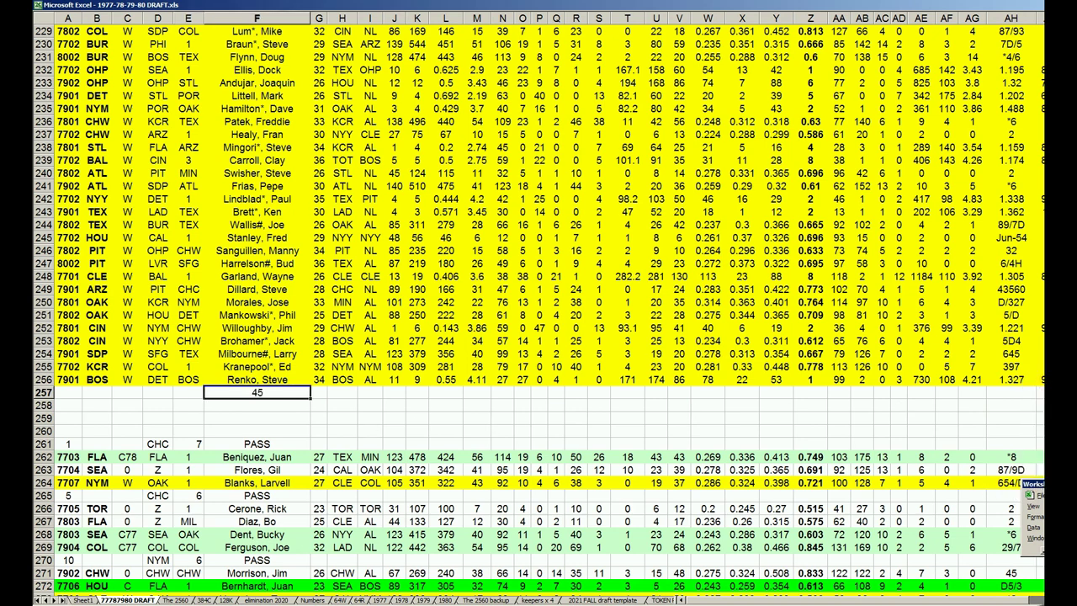
pyautogui.hotkey('alt', 'e')
pyautogui.click(1020, 383)
pyautogui.hotkey('alt', 'e')
pyautogui.click(1019, 383)
pyautogui.hotkey('alt', 'e')
pyautogui.click(1031, 382)
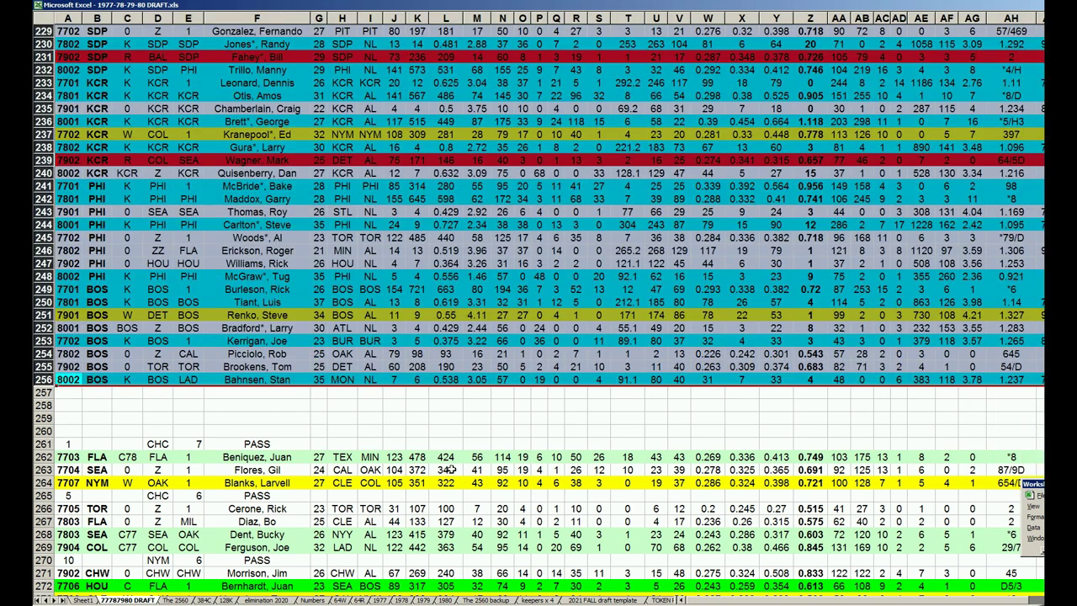
pyautogui.click(203, 598)
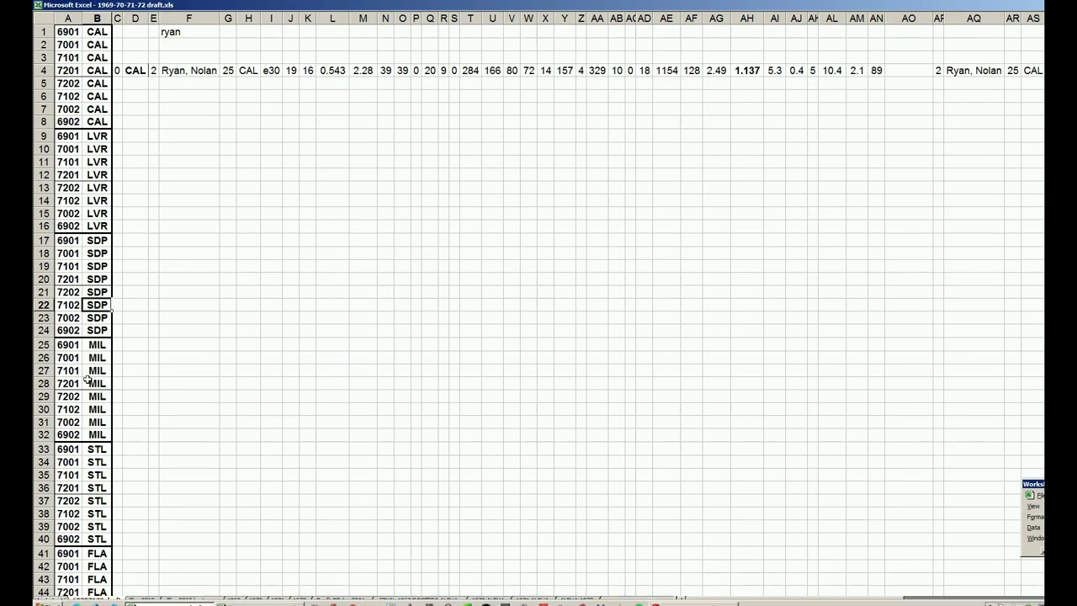
pyautogui.click(61, 188)
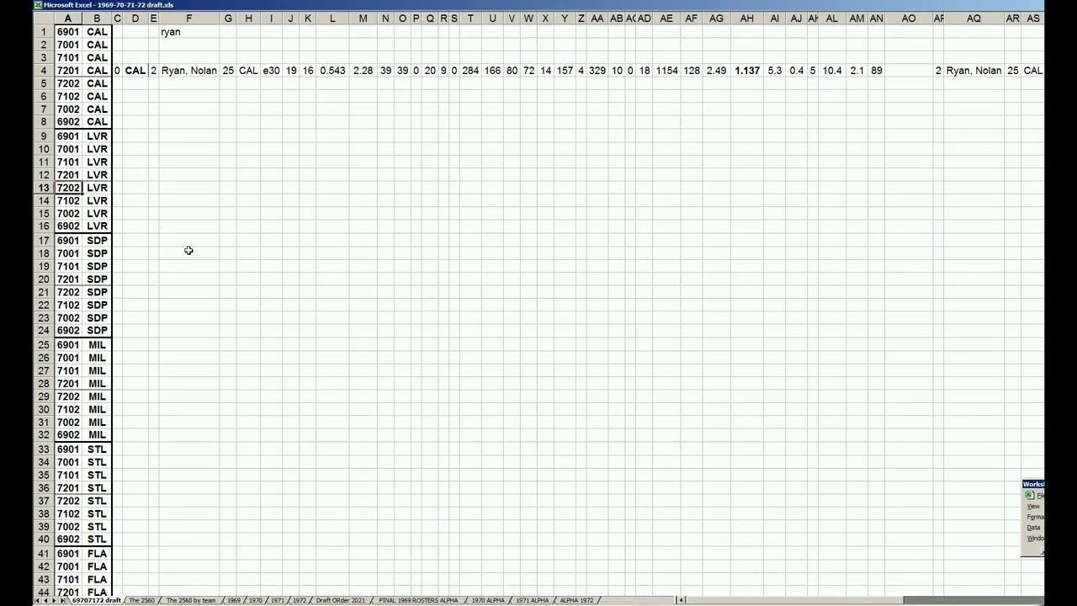
pyautogui.click(259, 598)
pyautogui.click(90, 600)
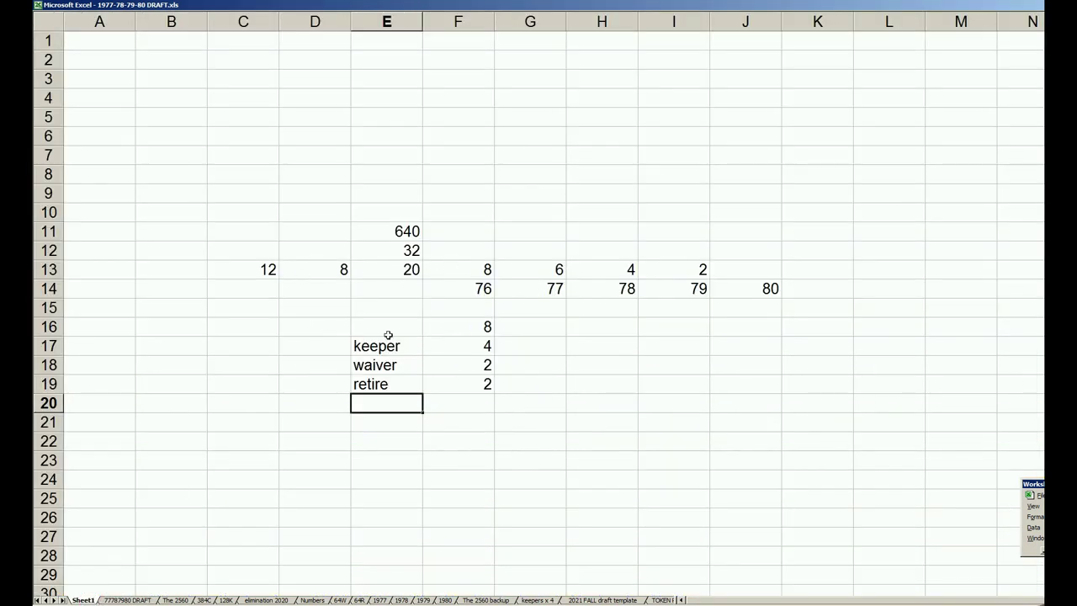
# Enter the years 81, 82, 83, 84 and 85 across the empty cells Q6 to U6
pyautogui.press('Right')
pyautogui.press('Right')
pyautogui.press('Right')
pyautogui.press('Right')
pyautogui.press('Right')
pyautogui.press('Right')
pyautogui.press('Right')
pyautogui.press('Right')
pyautogui.press('Right')
pyautogui.press('Right')
pyautogui.press('Right')
pyautogui.press('Right')
pyautogui.press('Right')
pyautogui.press('Right')
pyautogui.press('Right')
pyautogui.press('Right')
pyautogui.press('Right')
pyautogui.press('Right')
pyautogui.press('Right')
pyautogui.press('Right')
pyautogui.press('Right')
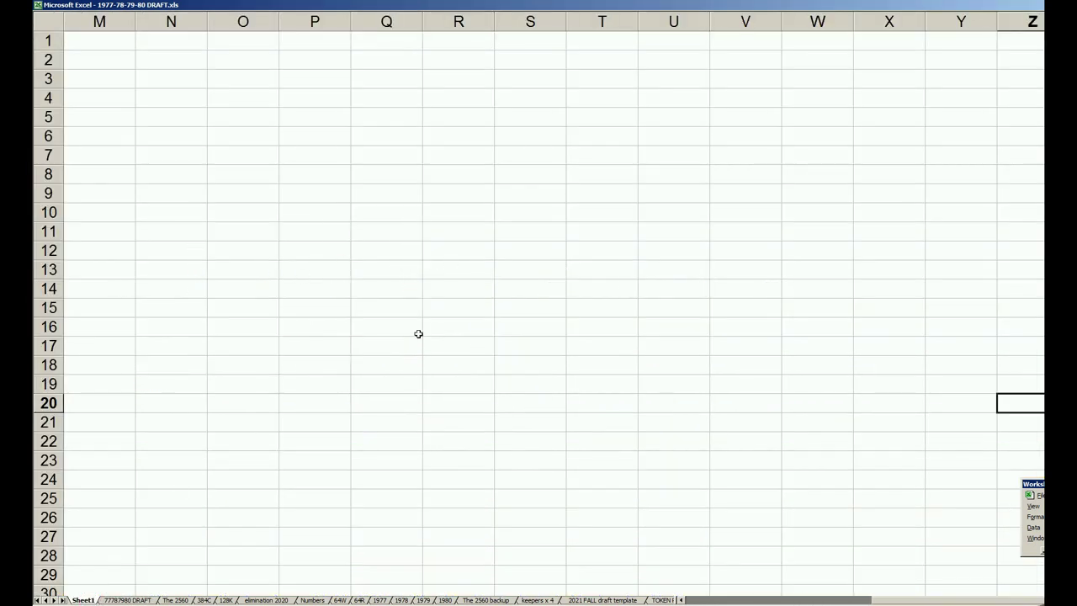
pyautogui.click(391, 134)
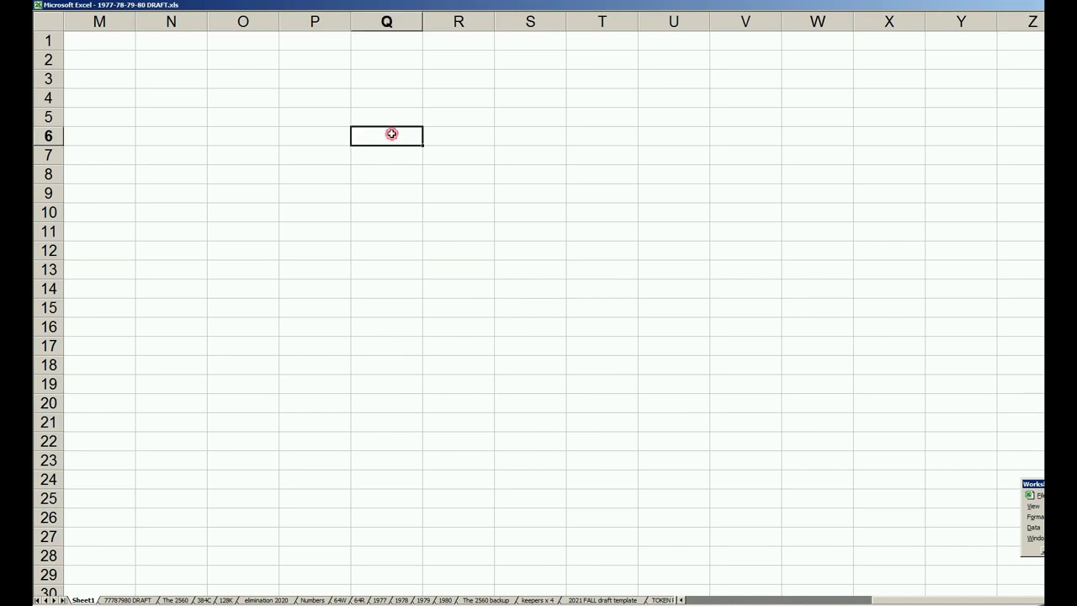
pyautogui.write('81')
pyautogui.press('Tab')
pyautogui.write('82')
pyautogui.press('Tab')
pyautogui.write('83')
pyautogui.press('Tab')
pyautogui.write('84')
pyautogui.press('Return')
pyautogui.press('Up')
pyautogui.press('Right')
pyautogui.write('85')
pyautogui.press('Return')
# Replace the year 85 in U6 with 69
pyautogui.press('Down')
pyautogui.press('Up')
pyautogui.press('Up')
pyautogui.press('Left')
pyautogui.press('Right')
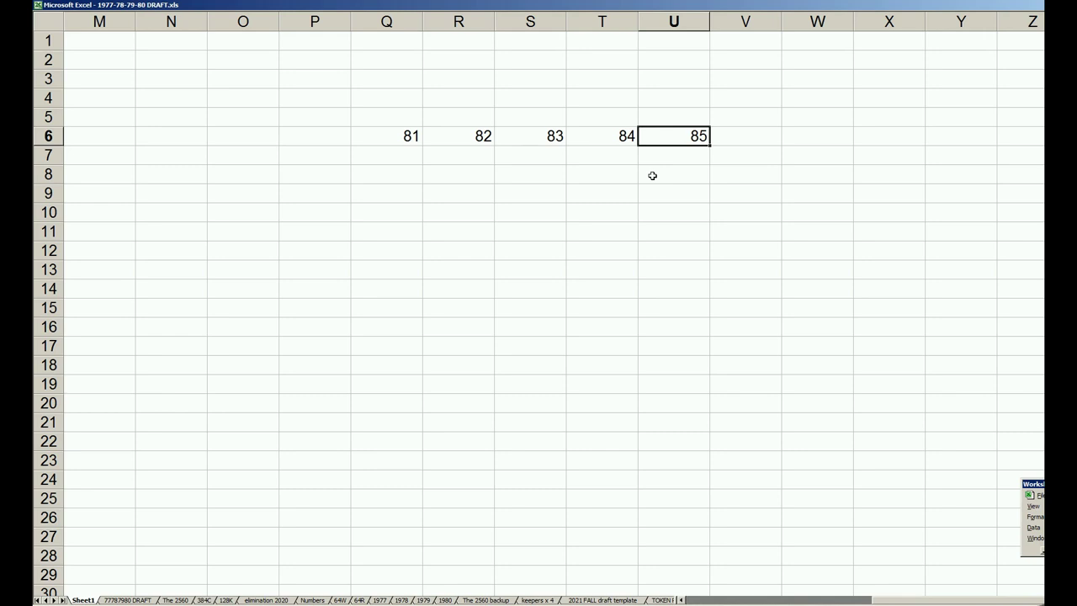
pyautogui.press('Delete')
pyautogui.write('69')
pyautogui.press('Return')
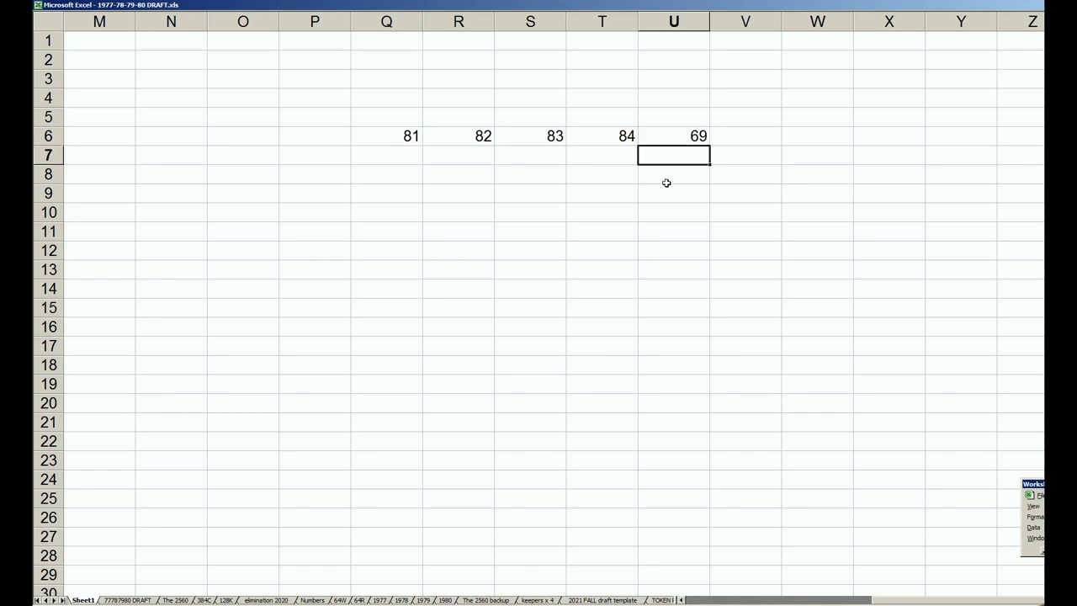
# Clear the year 81 from Q6 and point out the remaining years 84 and 69
pyautogui.click(416, 139)
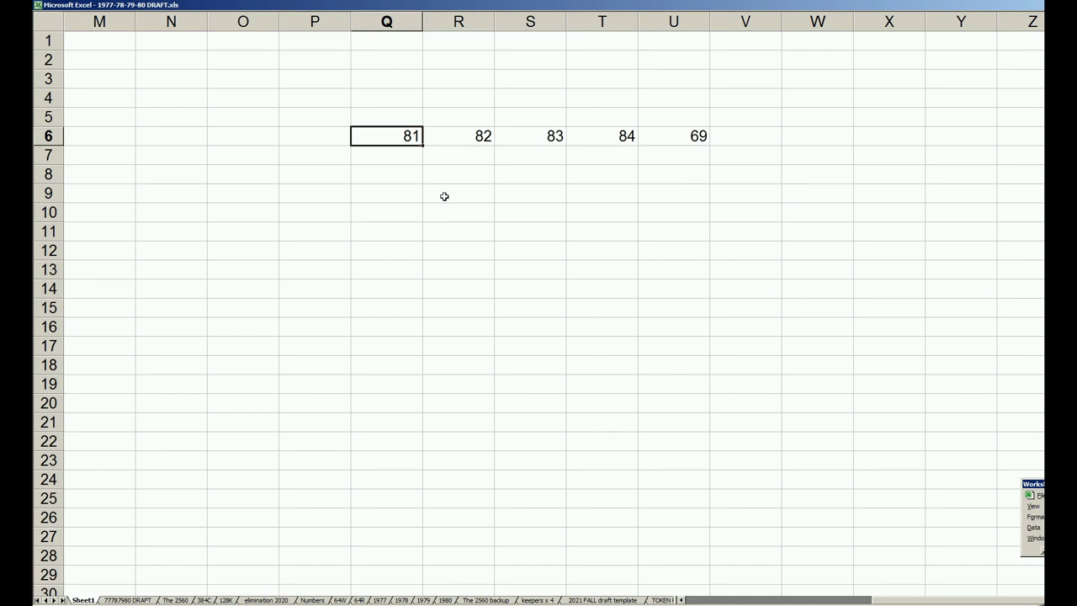
pyautogui.press('Delete')
pyautogui.click(627, 141)
pyautogui.click(678, 143)
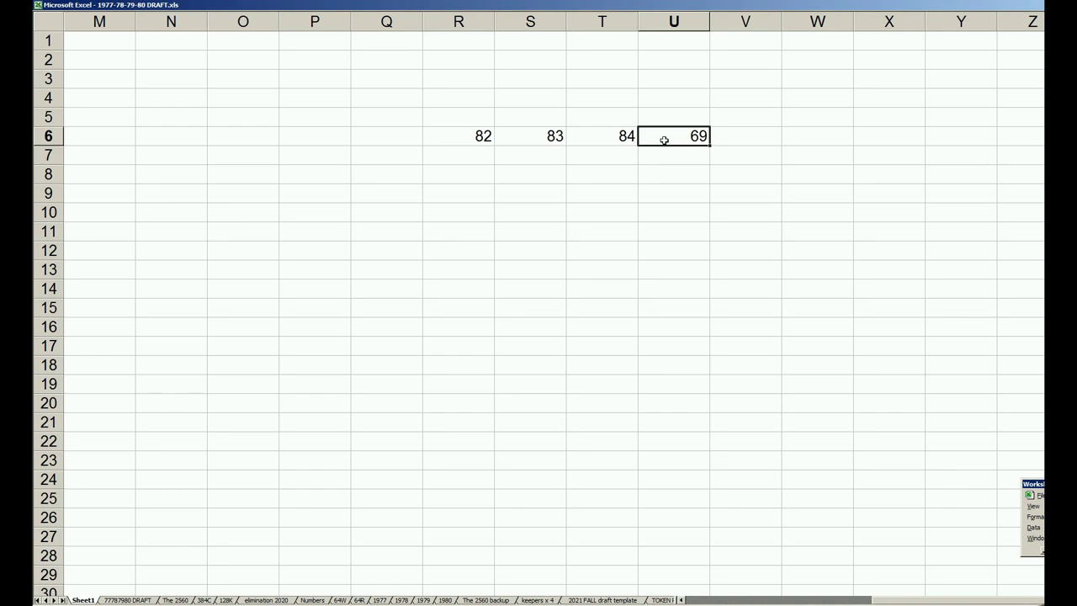
pyautogui.moveTo(684, 120); pyautogui.dragTo(685, 207)
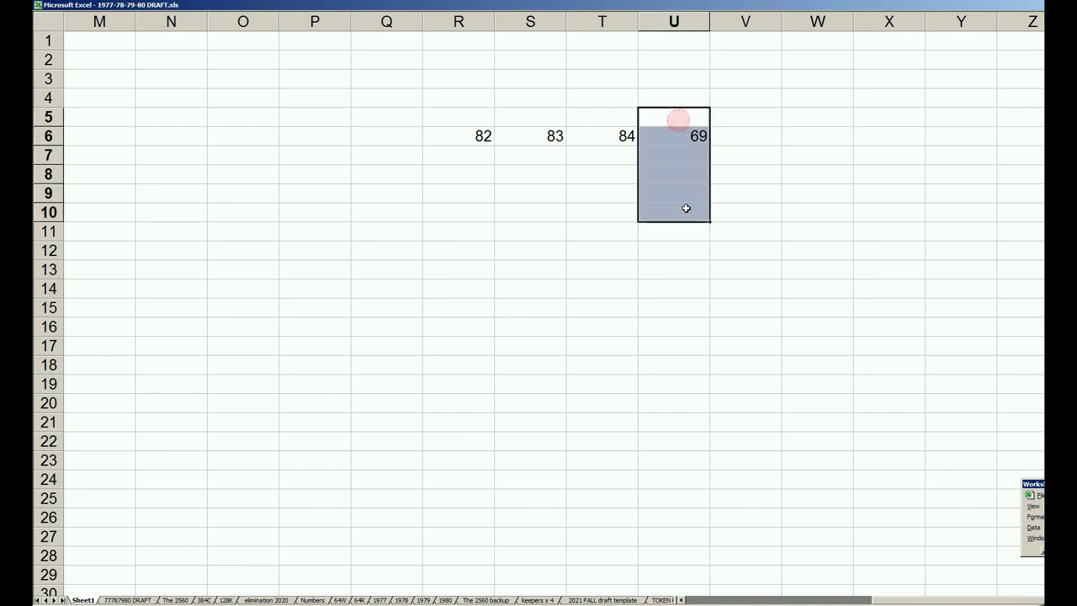
pyautogui.click(695, 136)
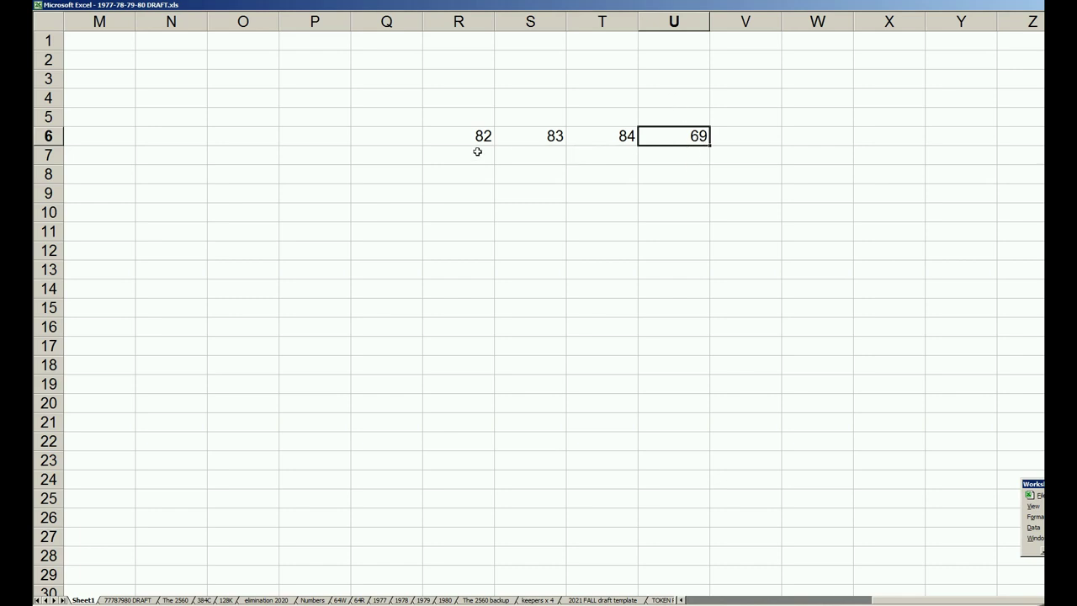
# Clear the years 82 and 83 from R6:S6, and add 70 in V6 and 71 in W6
pyautogui.press('Left')
pyautogui.press('Left')
pyautogui.press('Left')
pyautogui.press('Delete')
pyautogui.press('Right')
pyautogui.press('Right')
pyautogui.press('Right')
pyautogui.press('Right')
pyautogui.write('70')
pyautogui.press('Return')
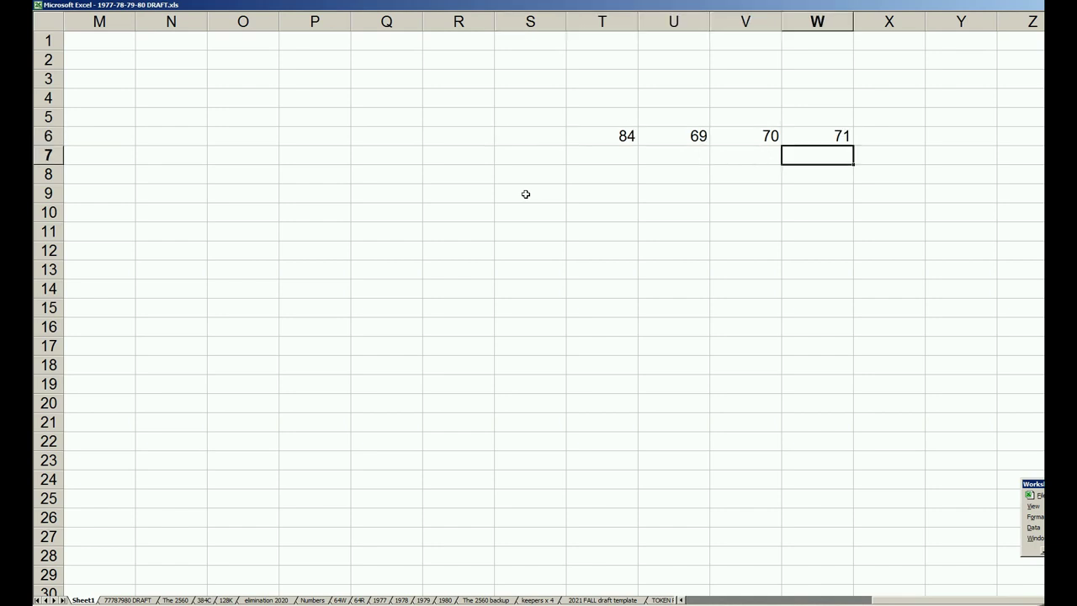
pyautogui.click(826, 137)
pyautogui.click(619, 141)
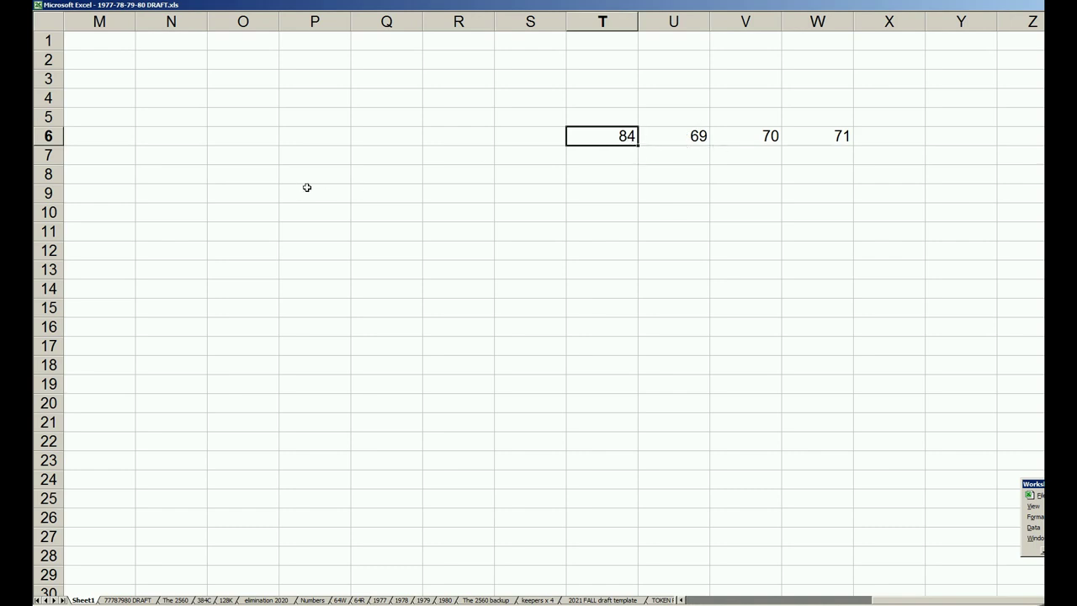
# Enter 8, 4, 2 and 2 down cells P5 to P8
pyautogui.click(313, 122)
pyautogui.write('8')
pyautogui.press('Return')
pyautogui.write('4')
pyautogui.press('Return')
pyautogui.write('2')
pyautogui.press('Return')
pyautogui.write('2')
# Label the 4, 2 and 2 in column P with k, w and r in O6:O8
pyautogui.press('Up')
pyautogui.press('Up')
pyautogui.press('Left')
pyautogui.write('k')
pyautogui.press('Return')
pyautogui.write('e')
pyautogui.press('BackSpace')
pyautogui.write('w')
pyautogui.press('Return')
pyautogui.write('r')
# Enter an alternative keeper, waiver and retirement split of 3, 2 and 3 in Q6:Q8
pyautogui.press('Right')
pyautogui.press('Up')
pyautogui.press('Up')
pyautogui.press('Up')
pyautogui.press('Right')
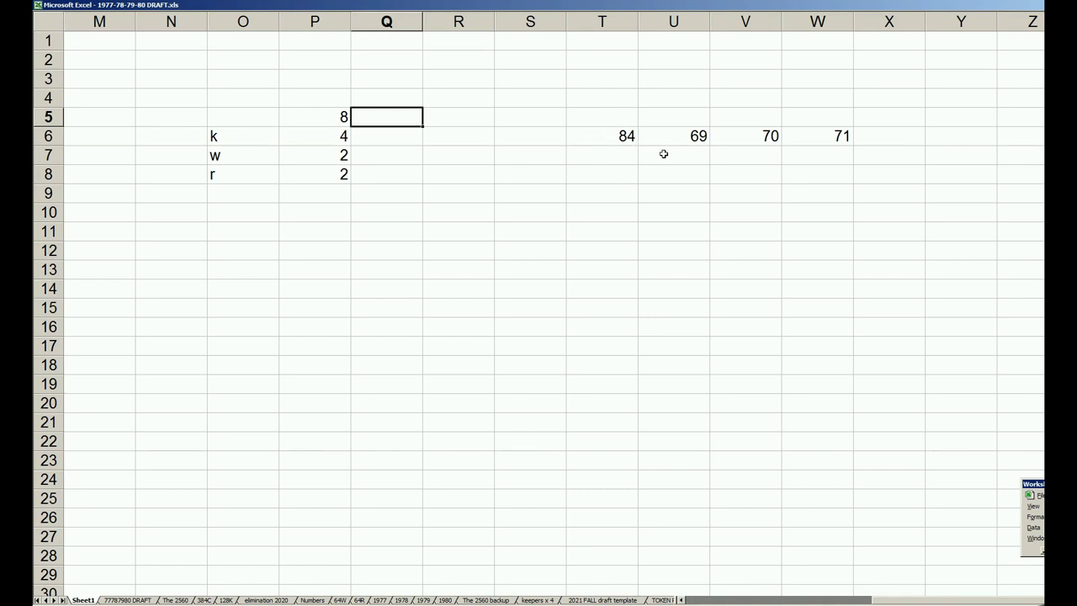
pyautogui.press('Down')
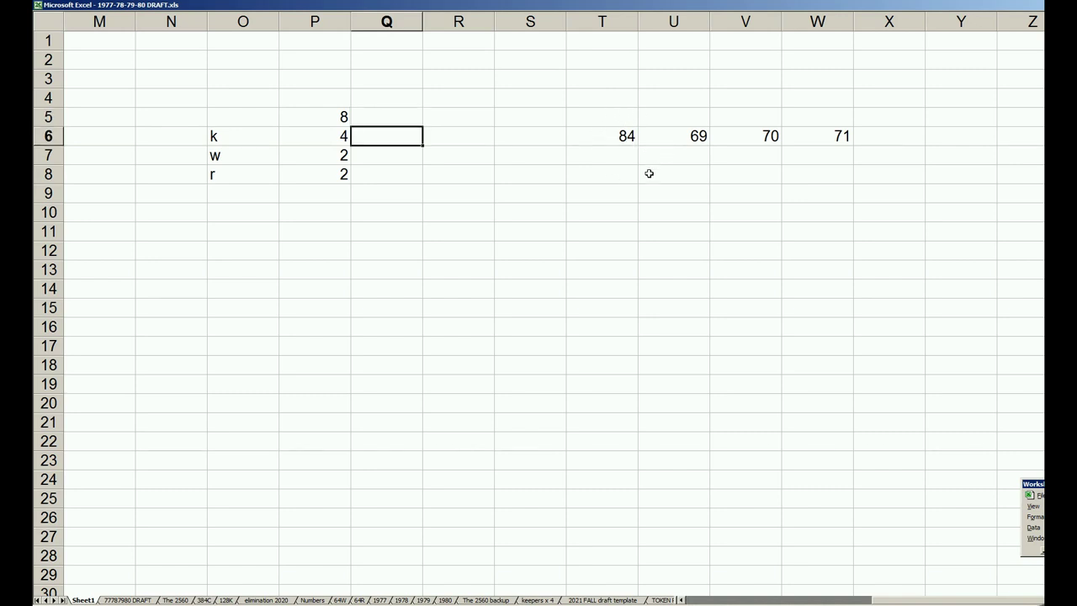
pyautogui.write('3')
pyautogui.press('Return')
pyautogui.write('2')
pyautogui.press('Return')
pyautogui.write('3')
pyautogui.press('Return')
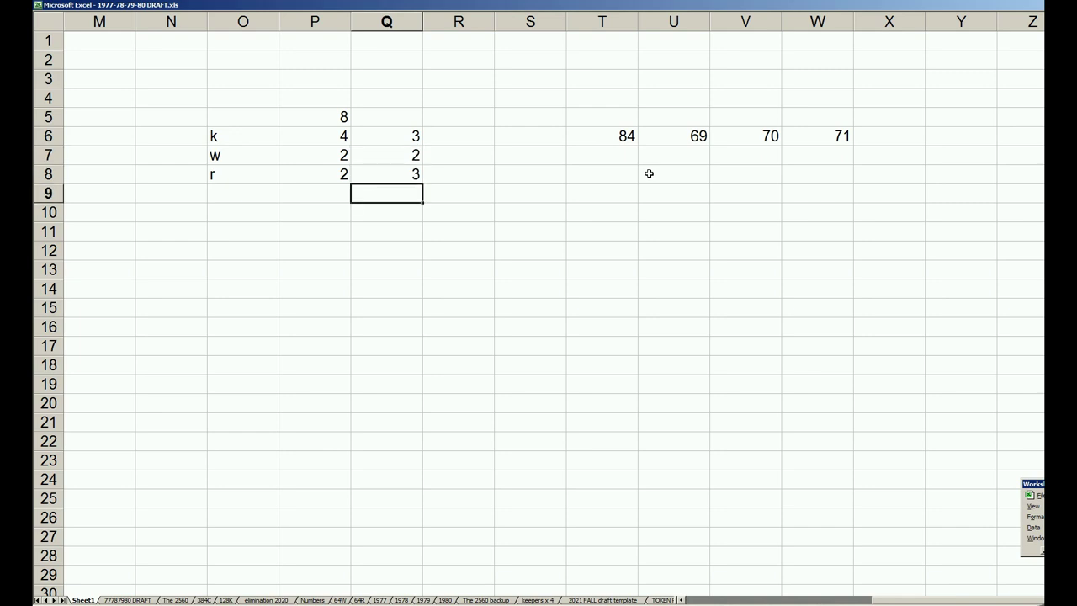
# Enter another keeper, waiver and retirement split of 2, 2 and 4 in R6:R8
pyautogui.press('Up')
pyautogui.press('Up')
pyautogui.press('Up')
pyautogui.press('Right')
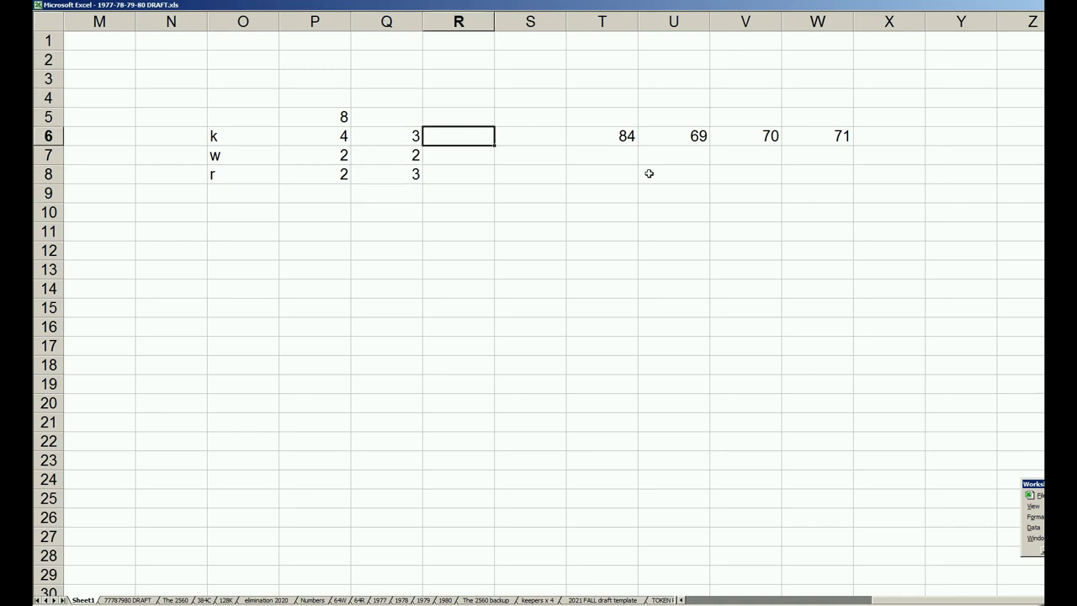
pyautogui.write('2')
pyautogui.press('Return')
pyautogui.write('4')
pyautogui.press('Return')
pyautogui.press('Up')
pyautogui.write('2')
pyautogui.press('Return')
pyautogui.write('4')
pyautogui.press('Return')
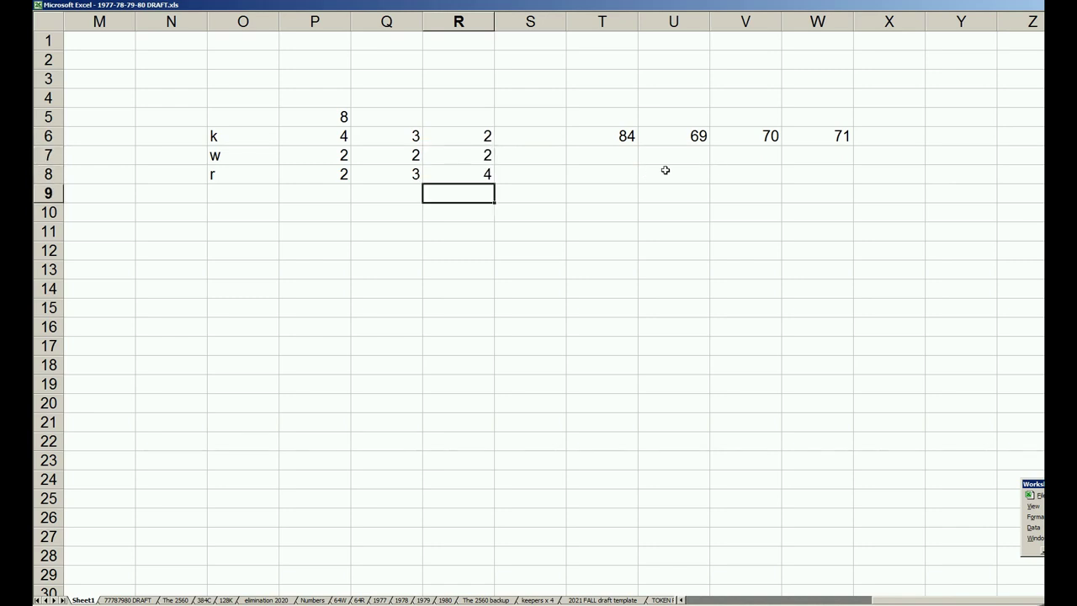
# Clear the example splits and their labels from O5:R8
pyautogui.moveTo(247, 121); pyautogui.dragTo(475, 174)
pyautogui.press('Delete')
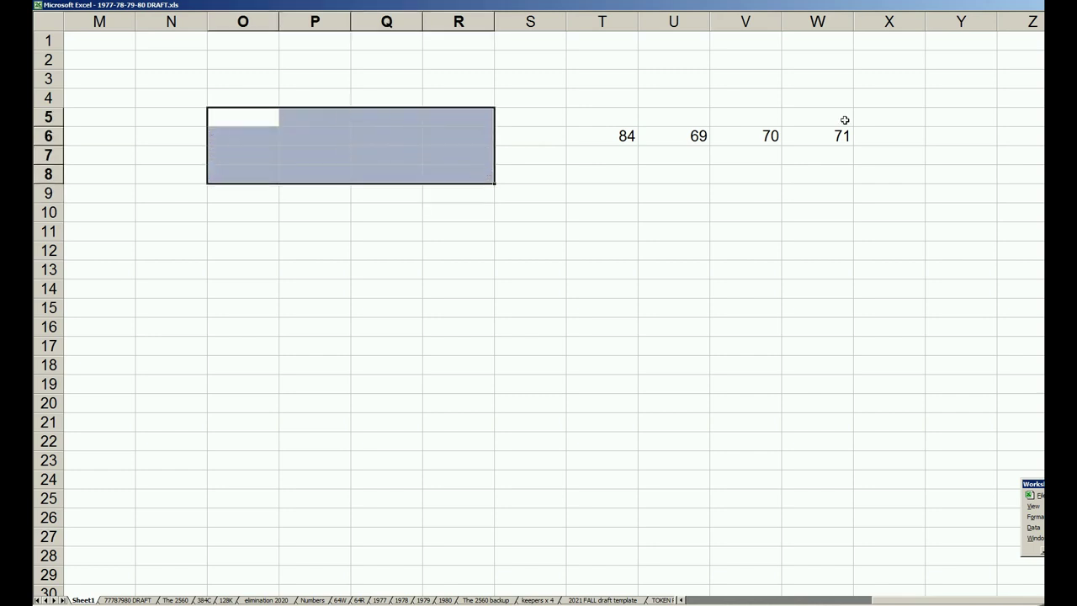
pyautogui.click(628, 137)
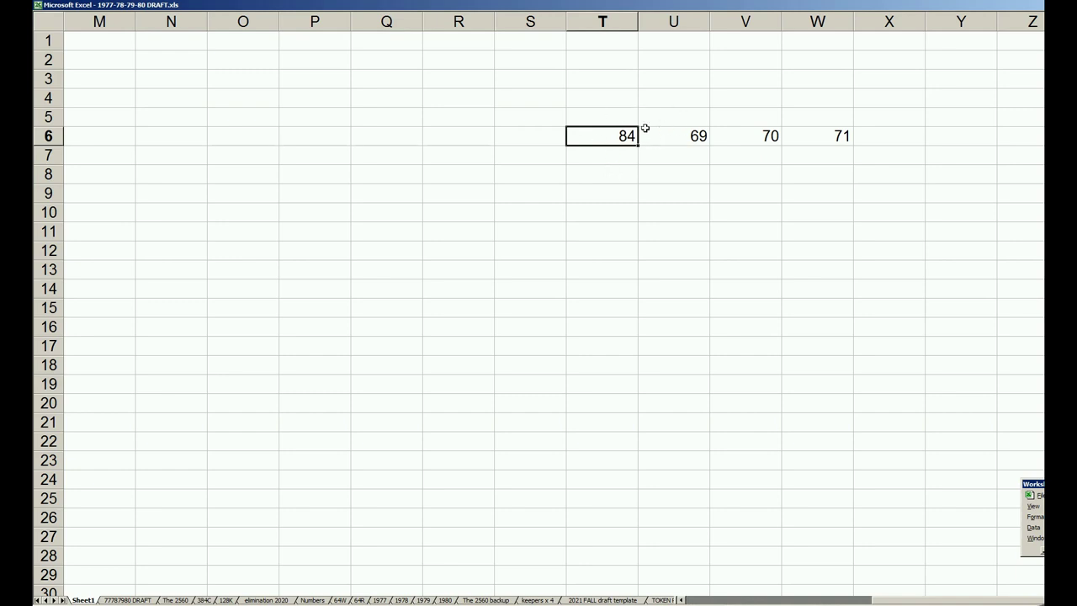
# Enter 256 in T7 beneath the year 84, and point out the years 69, 70 and 71 beside it
pyautogui.click(626, 157)
pyautogui.write('256')
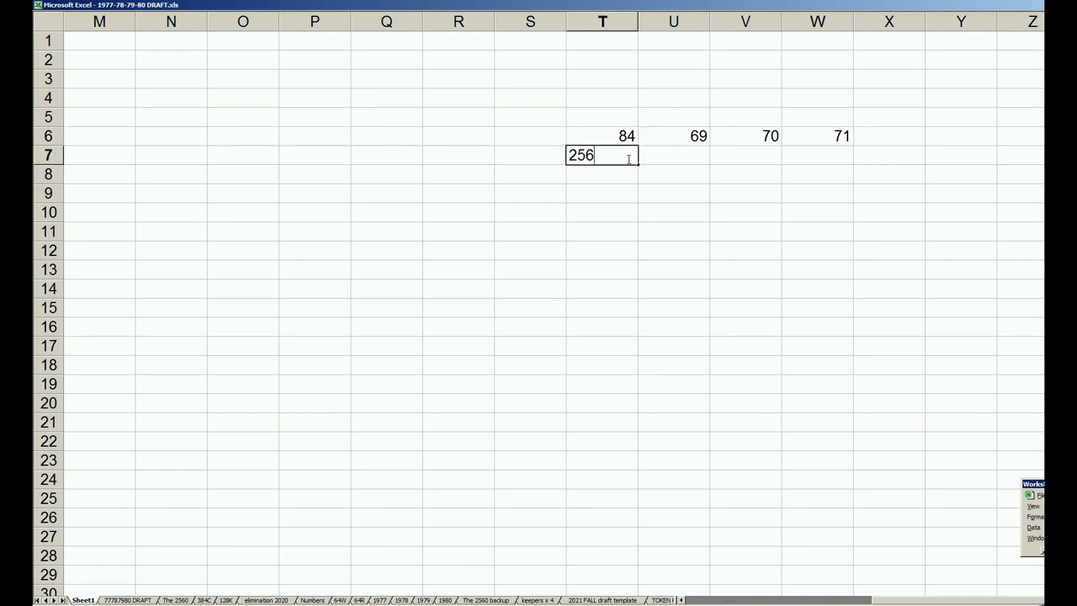
pyautogui.press('Return')
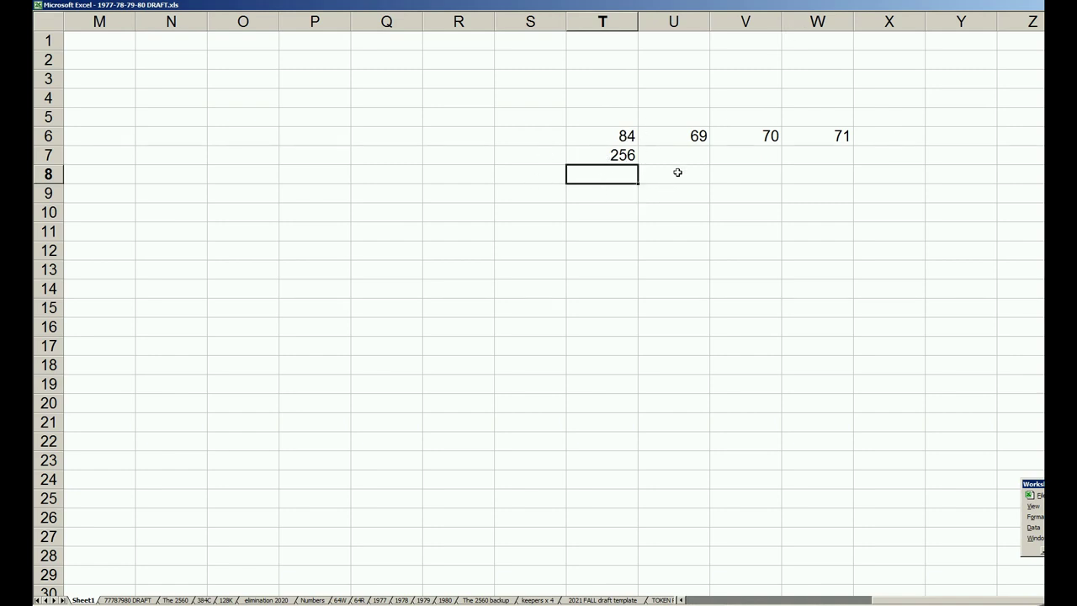
pyautogui.click(701, 139)
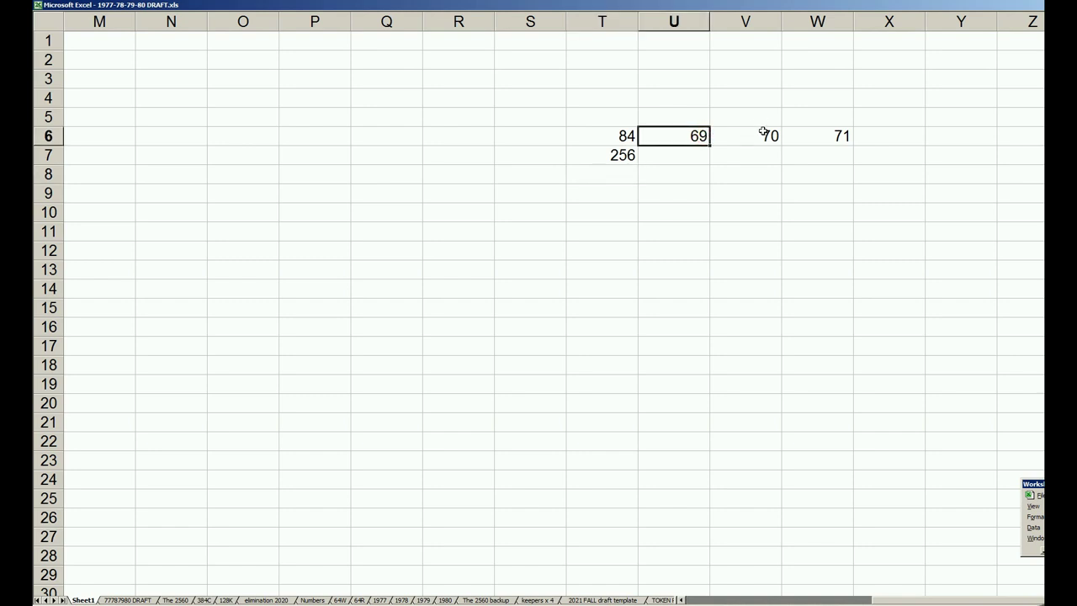
pyautogui.click(764, 133)
pyautogui.click(831, 132)
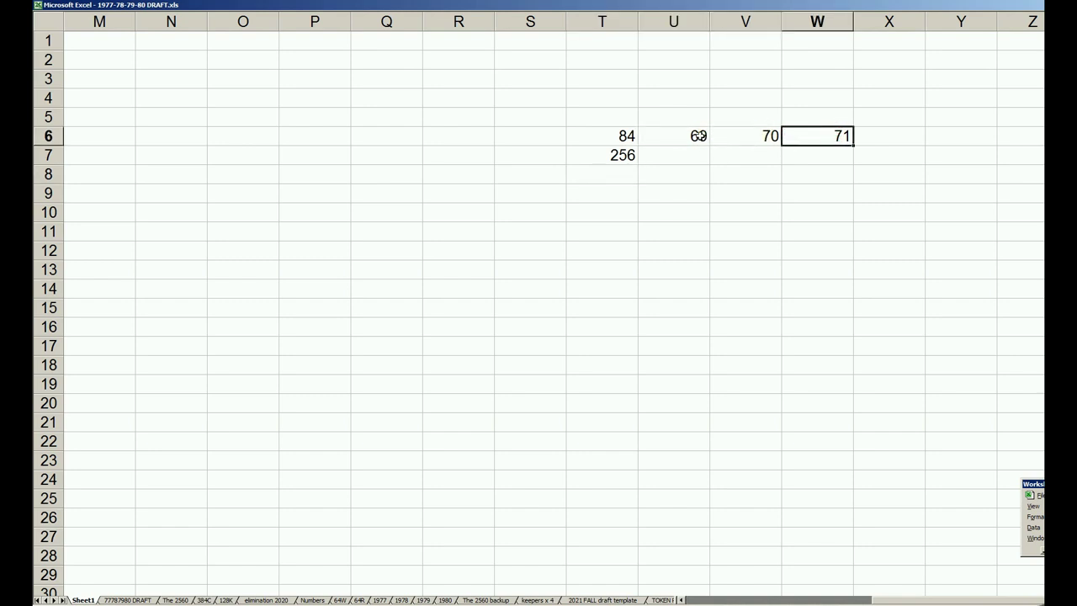
pyautogui.click(629, 158)
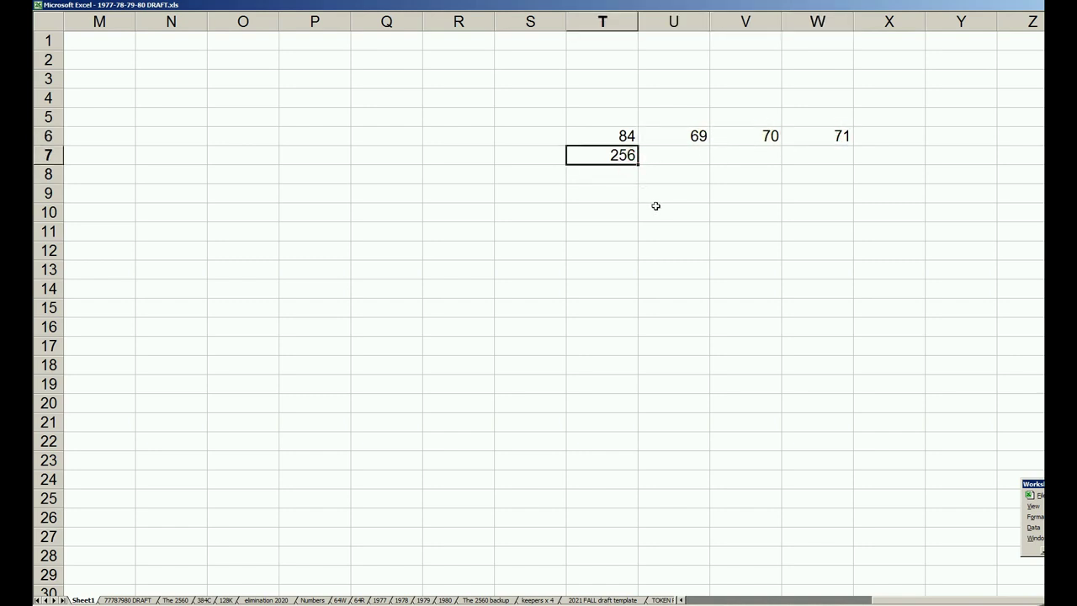
# Enter 16 in T8 beneath the 256
pyautogui.press('Left')
pyautogui.press('Right')
pyautogui.press('Down')
pyautogui.write('16')
pyautogui.press('Return')
pyautogui.click(631, 174)
pyautogui.click(623, 139)
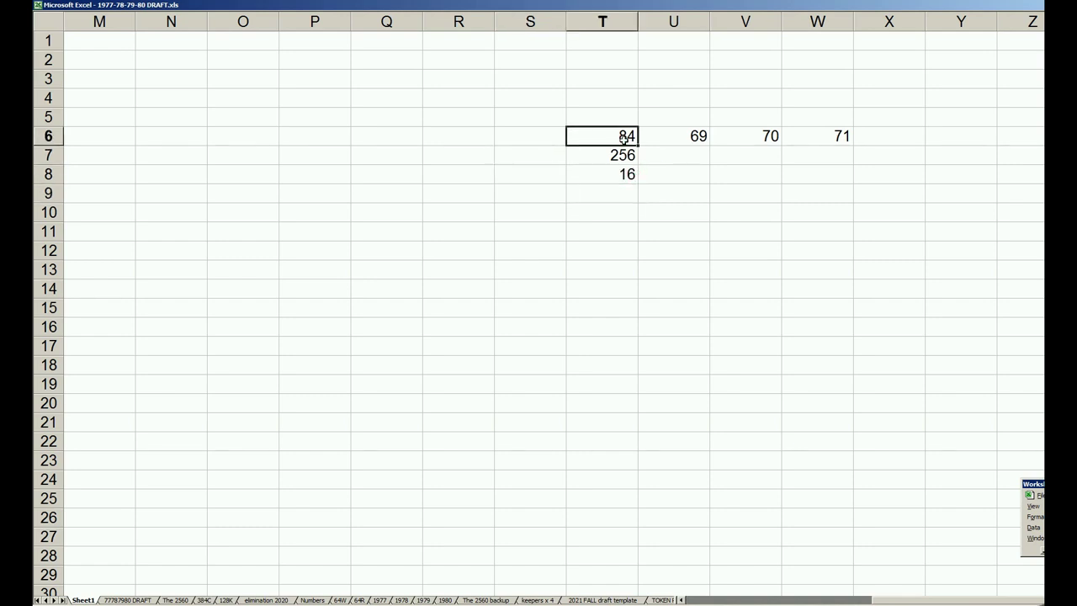
# Add the year 72 in X6 at the end of the year row
pyautogui.click(874, 135)
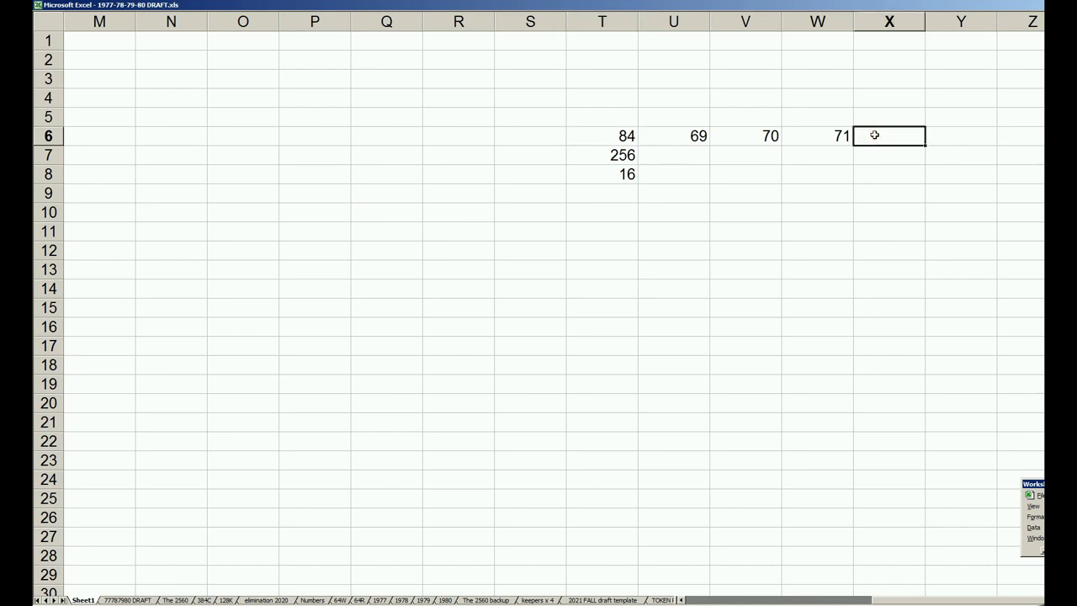
pyautogui.write('72')
pyautogui.click(879, 151)
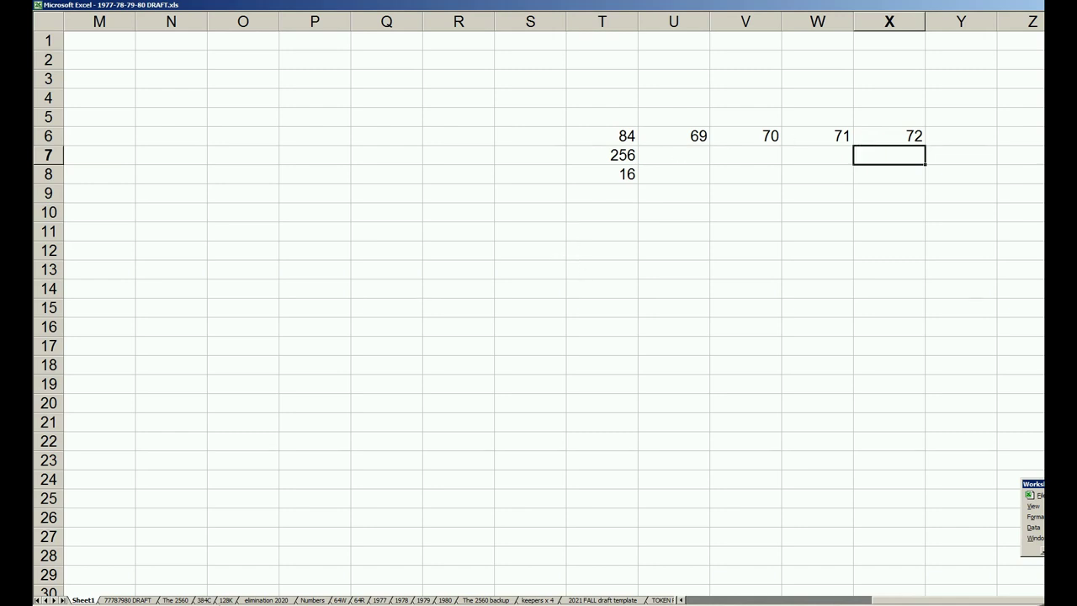
pyautogui.click(179, 599)
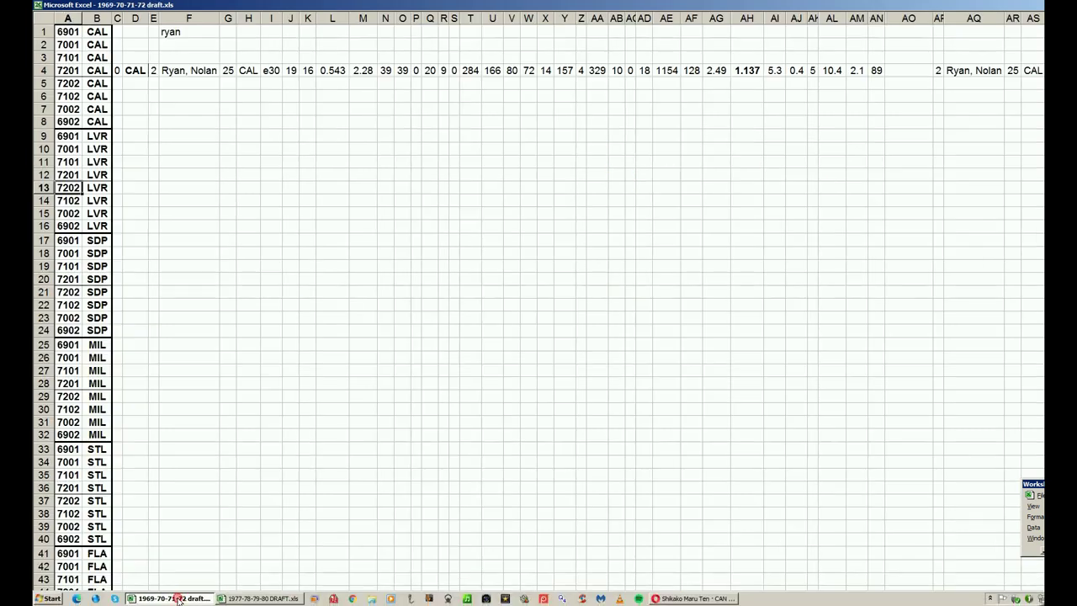
pyautogui.click(180, 32)
pyautogui.click(207, 250)
pyautogui.scroll(-12, 205, 257)
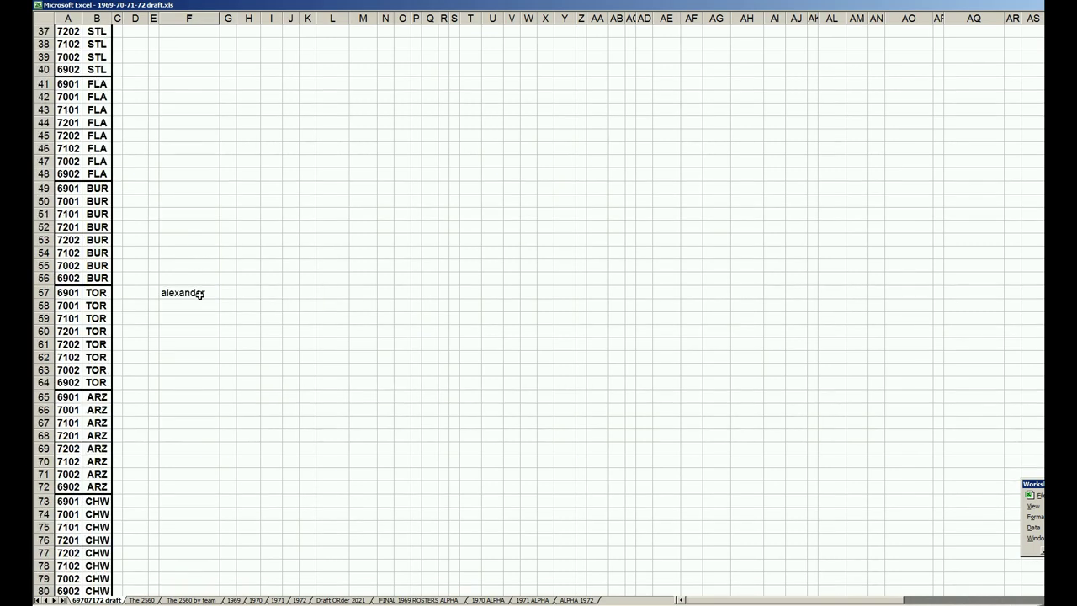
pyautogui.click(199, 295)
pyautogui.scroll(-14, 190, 305)
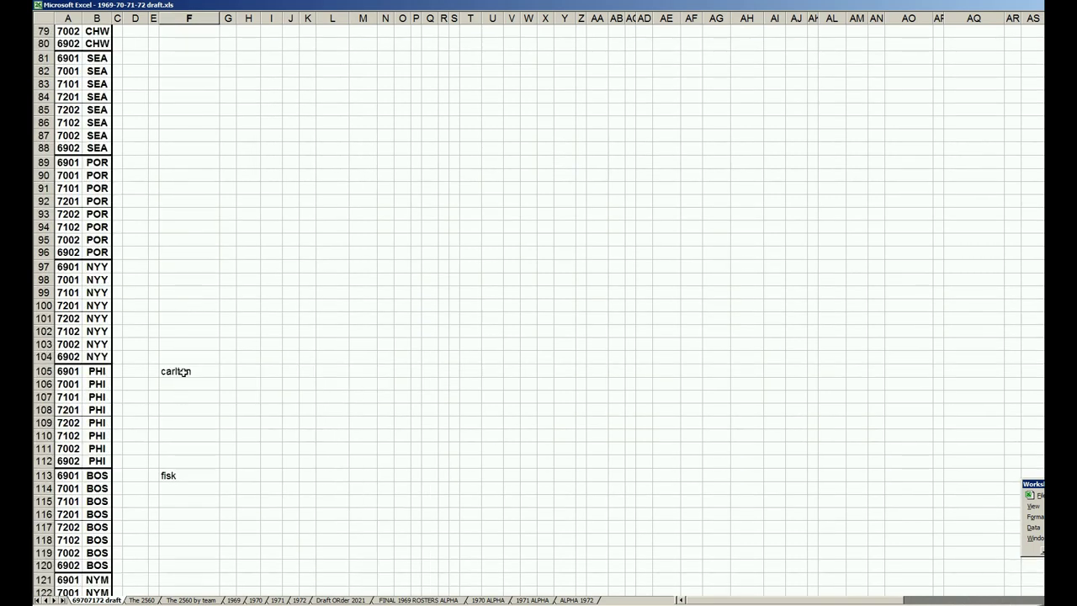
pyautogui.click(182, 371)
pyautogui.click(168, 476)
pyautogui.scroll(-10, 174, 452)
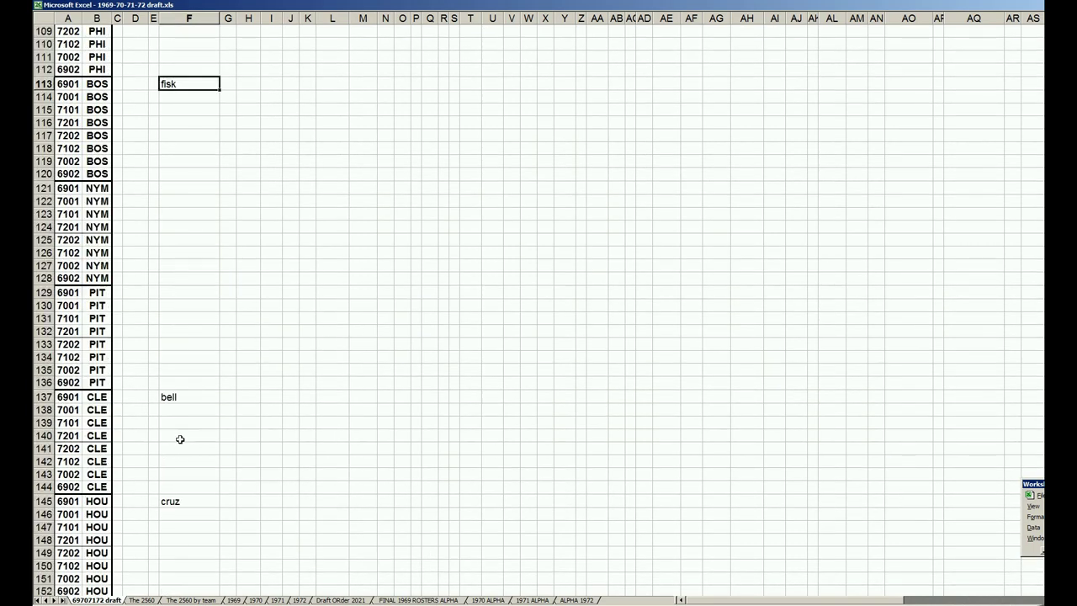
# Examine the players slotted for CLE, HOU, CHC and ATL in column F of the draft sheet
pyautogui.click(180, 398)
pyautogui.scroll(-3, 180, 455)
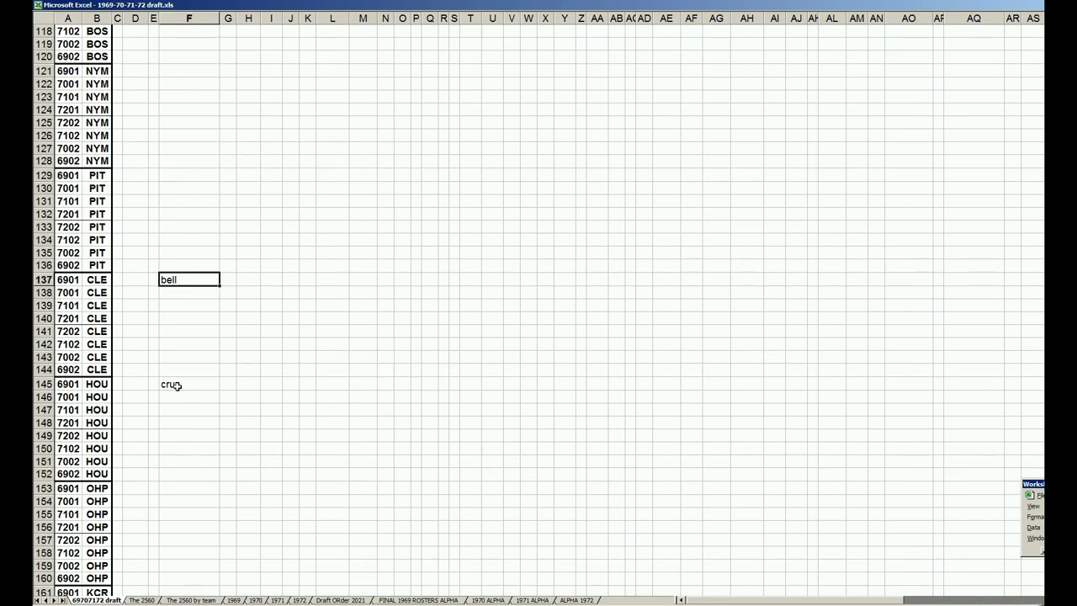
pyautogui.click(171, 383)
pyautogui.scroll(-9, 180, 402)
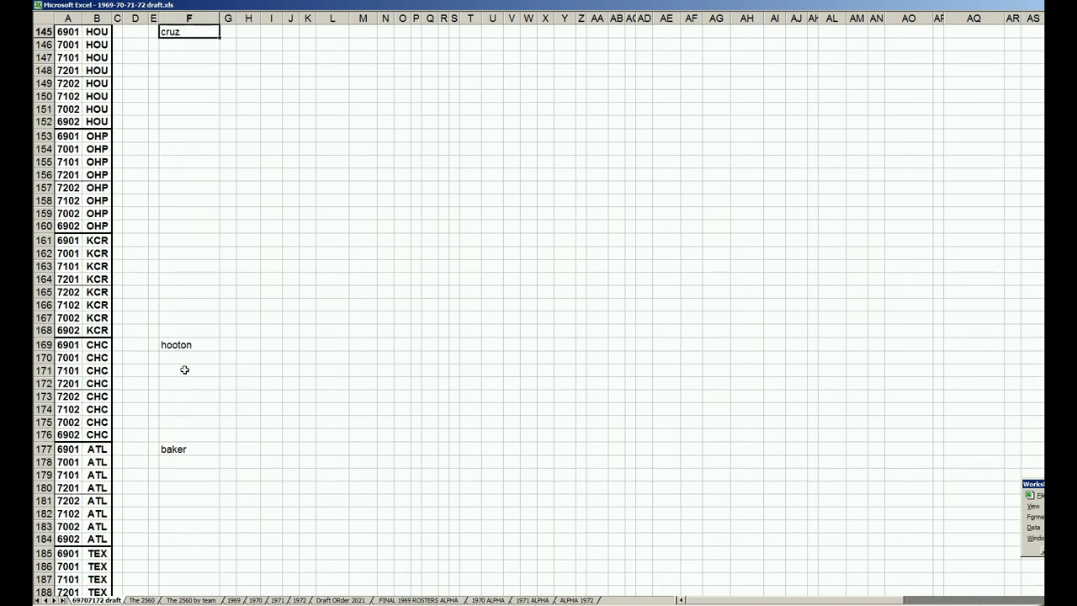
pyautogui.click(180, 345)
pyautogui.click(174, 448)
pyautogui.scroll(-9, 183, 411)
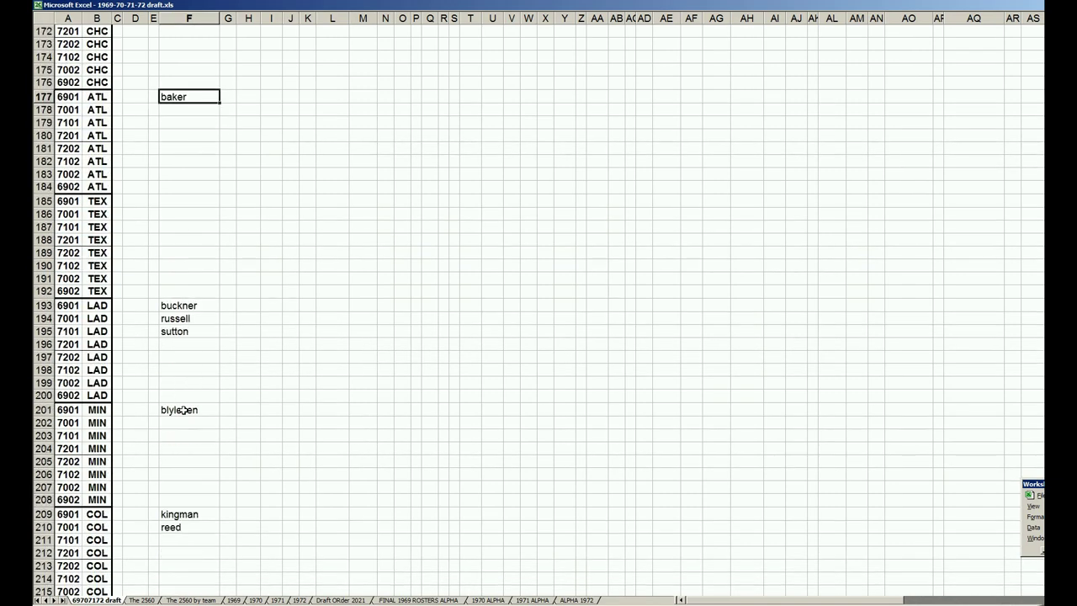
# Examine the players slotted for LAD, MIN and COL in column F of the draft sheet
pyautogui.click(186, 309)
pyautogui.click(185, 318)
pyautogui.click(184, 331)
pyautogui.click(185, 410)
pyautogui.scroll(-4, 185, 414)
pyautogui.click(185, 359)
pyautogui.click(187, 371)
# Examine the players slotted for OAK and CIN near the end of the draft list
pyautogui.scroll(-6, 186, 403)
pyautogui.click(177, 328)
pyautogui.scroll(-4, 186, 405)
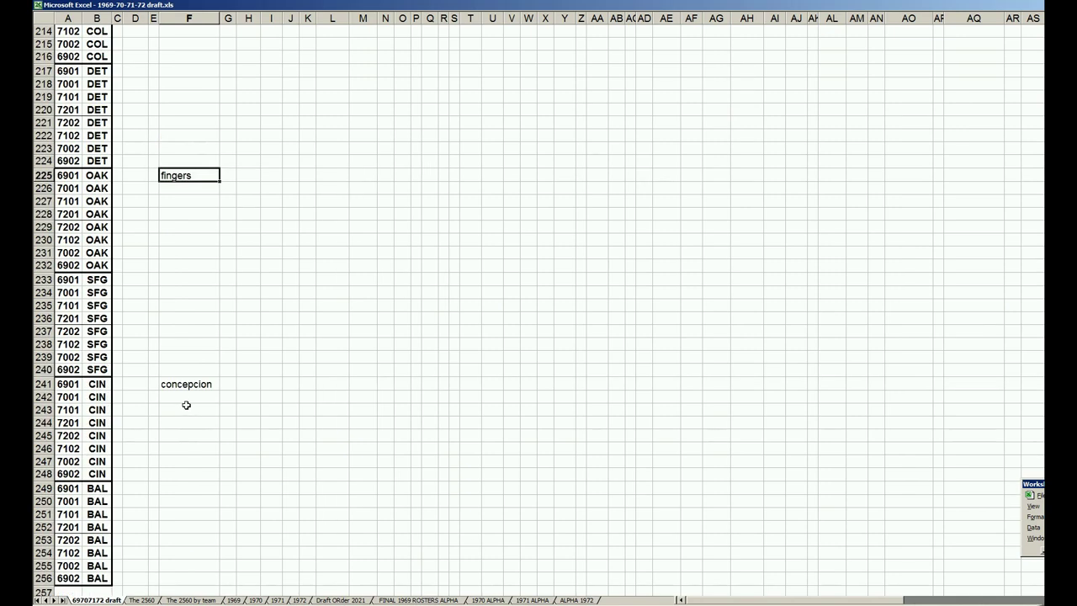
pyautogui.scroll(-4, 192, 412)
pyautogui.scroll(2, 182, 368)
pyautogui.click(194, 305)
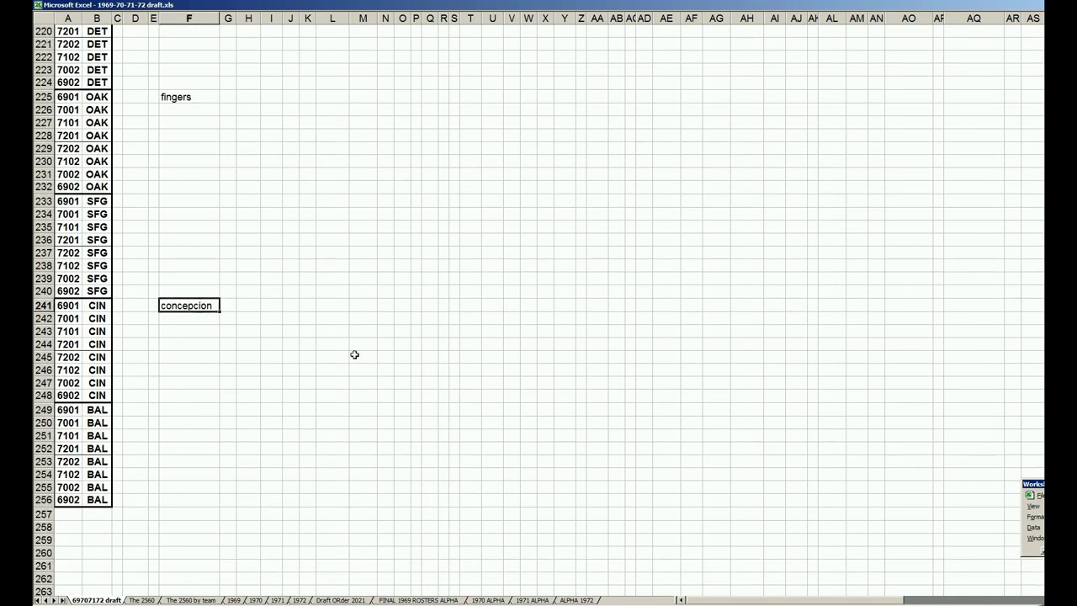
pyautogui.click(269, 599)
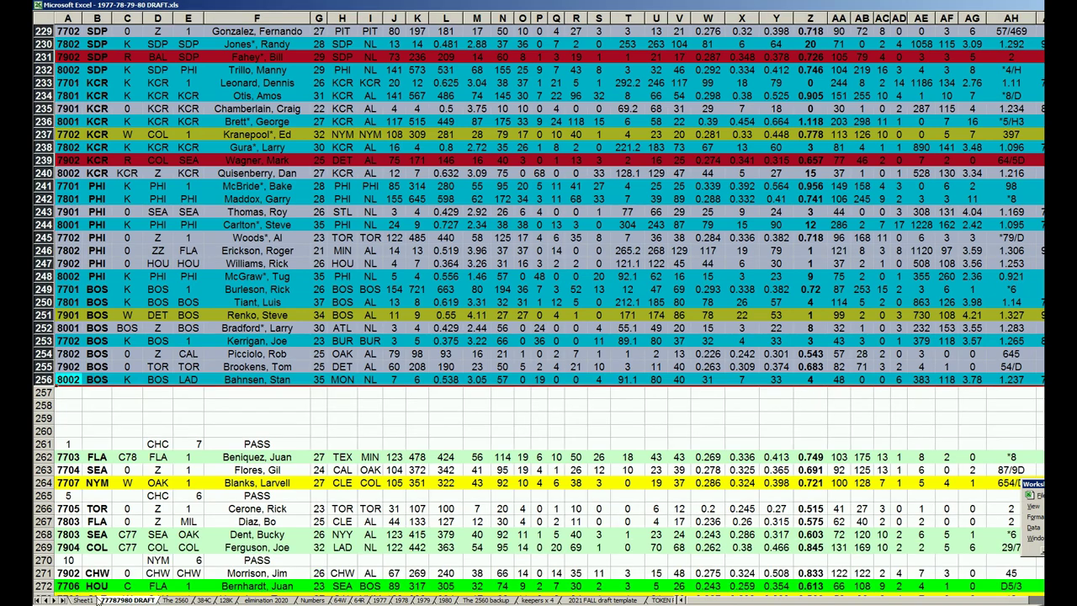
pyautogui.click(84, 600)
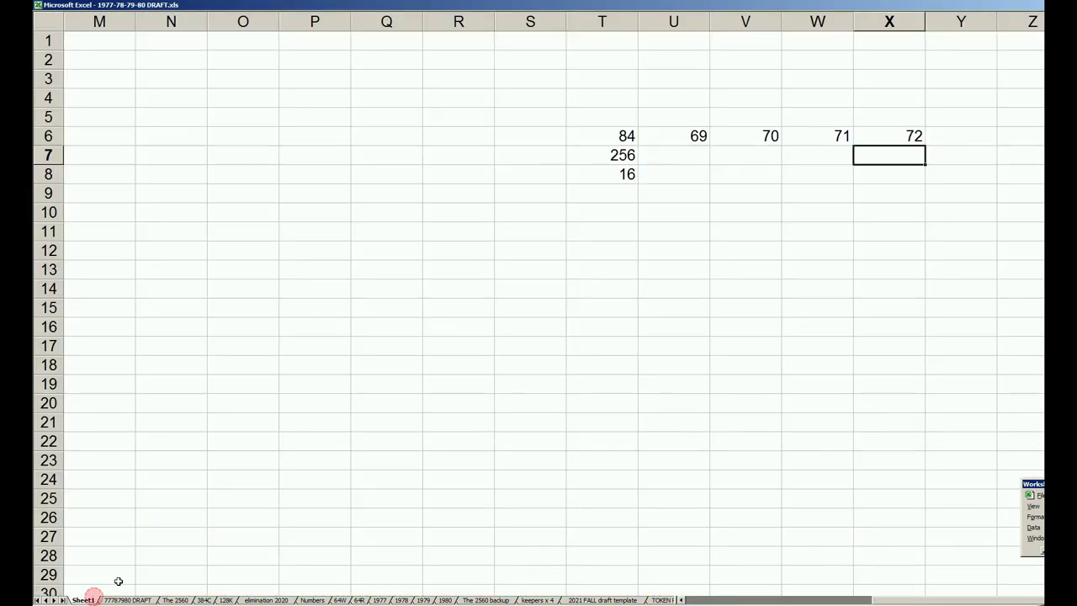
pyautogui.click(615, 192)
pyautogui.write('240')
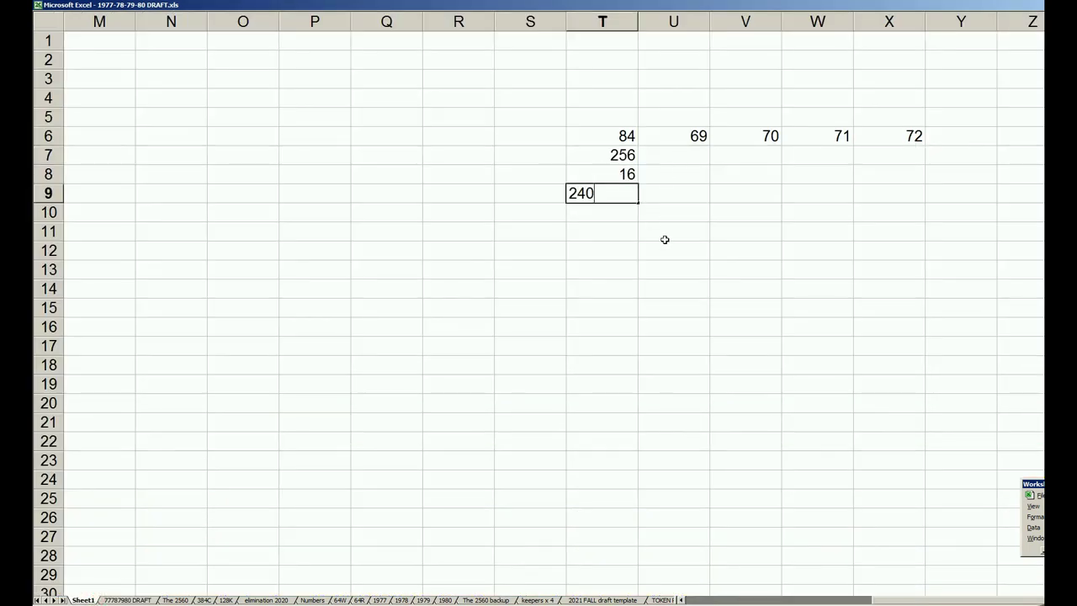
pyautogui.press('Return')
pyautogui.press('Up')
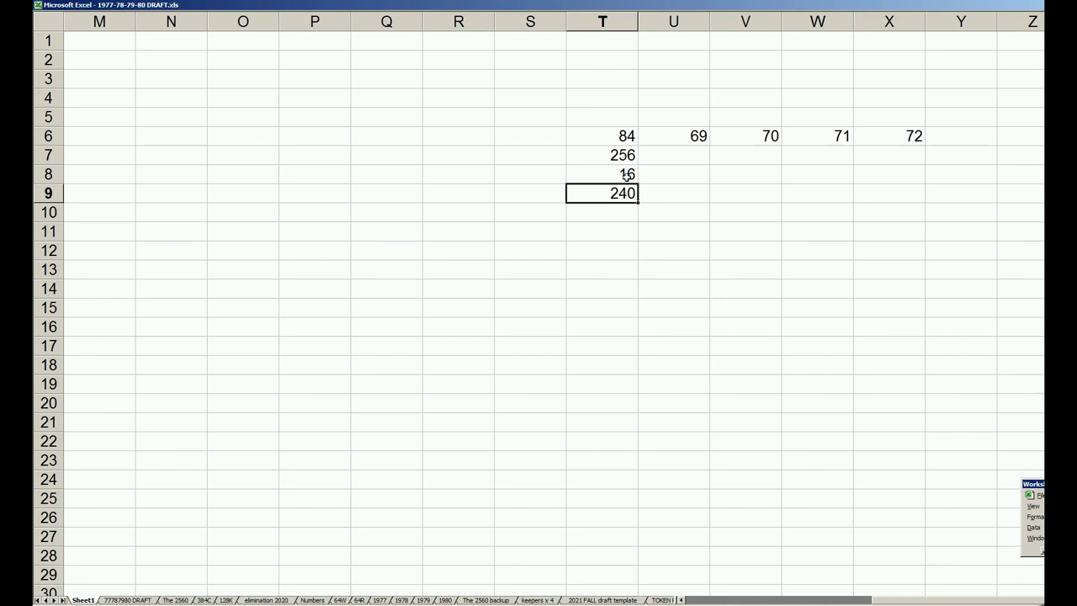
# Calculate +16/256 in T10 of Sheet1 beneath the 240, and clear the cell again
pyautogui.click(520, 173)
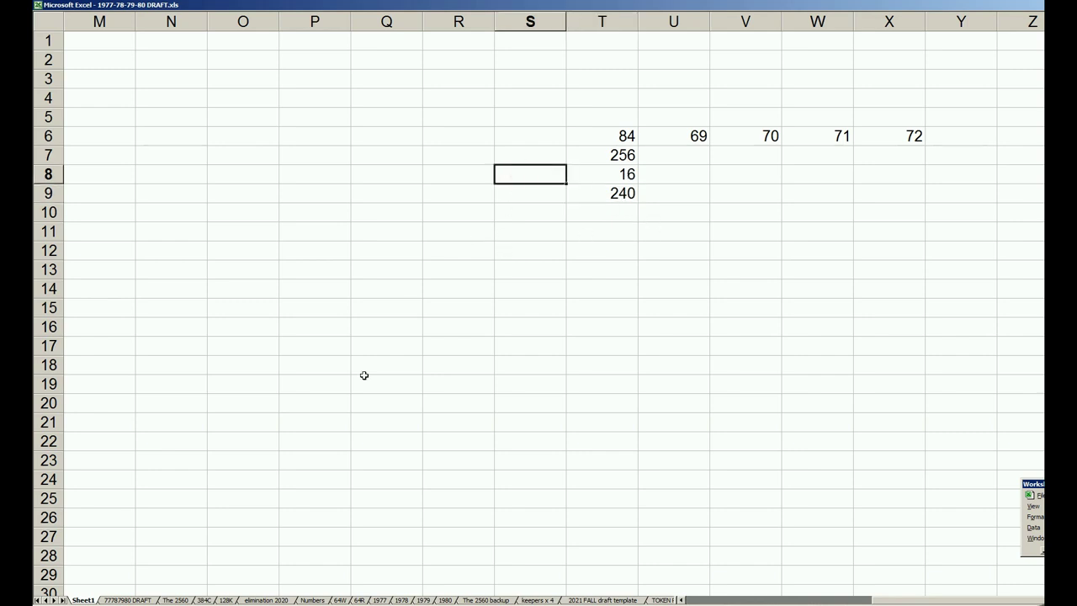
pyautogui.click(150, 601)
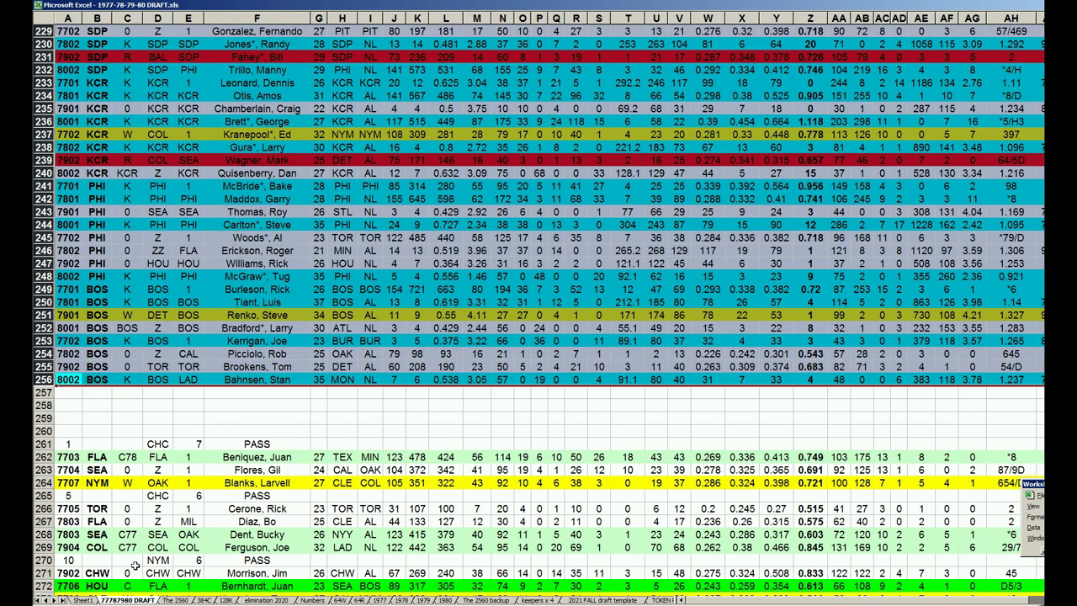
pyautogui.click(83, 600)
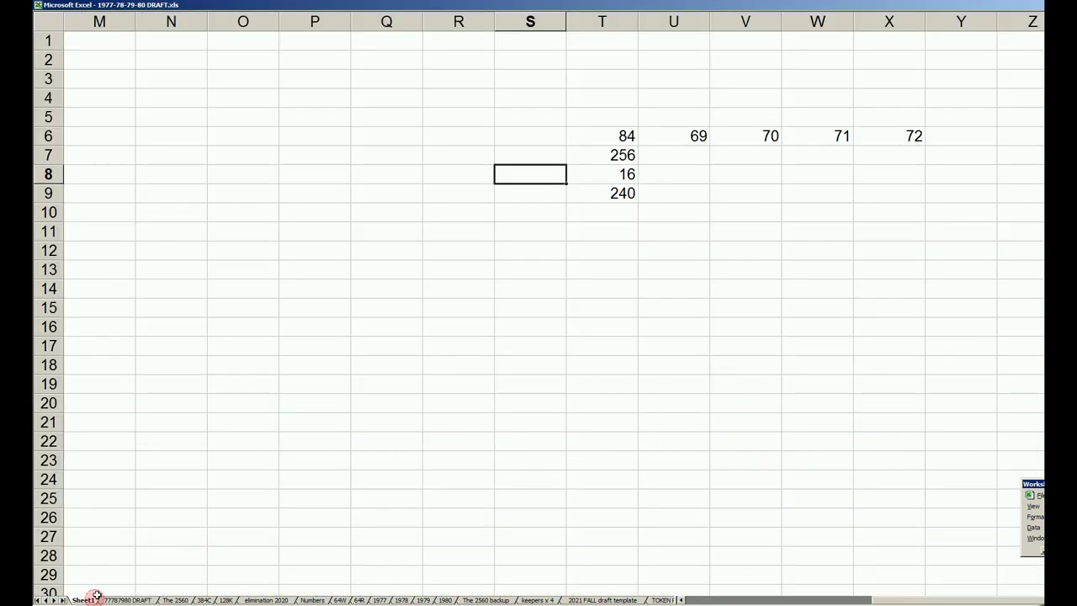
pyautogui.click(616, 213)
pyautogui.write('+16/256')
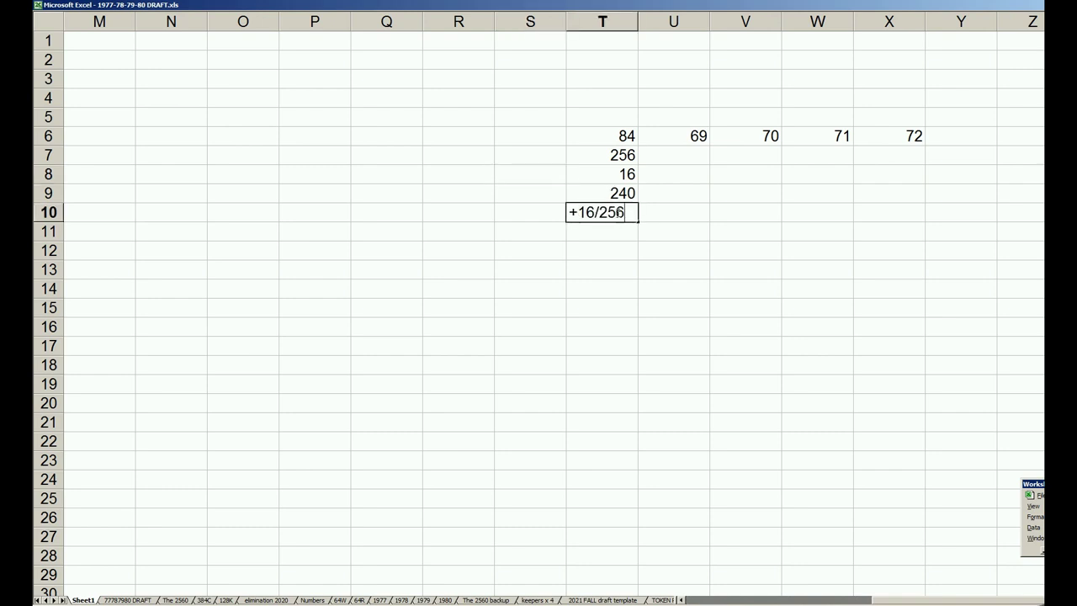
pyautogui.press('Return')
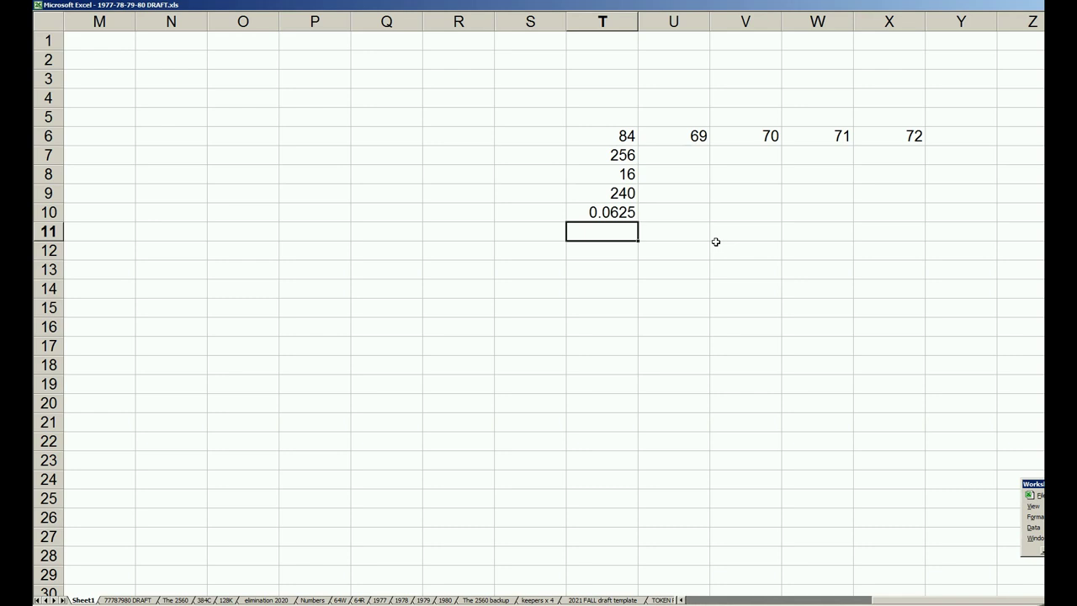
pyautogui.press('Up')
pyautogui.press('Delete')
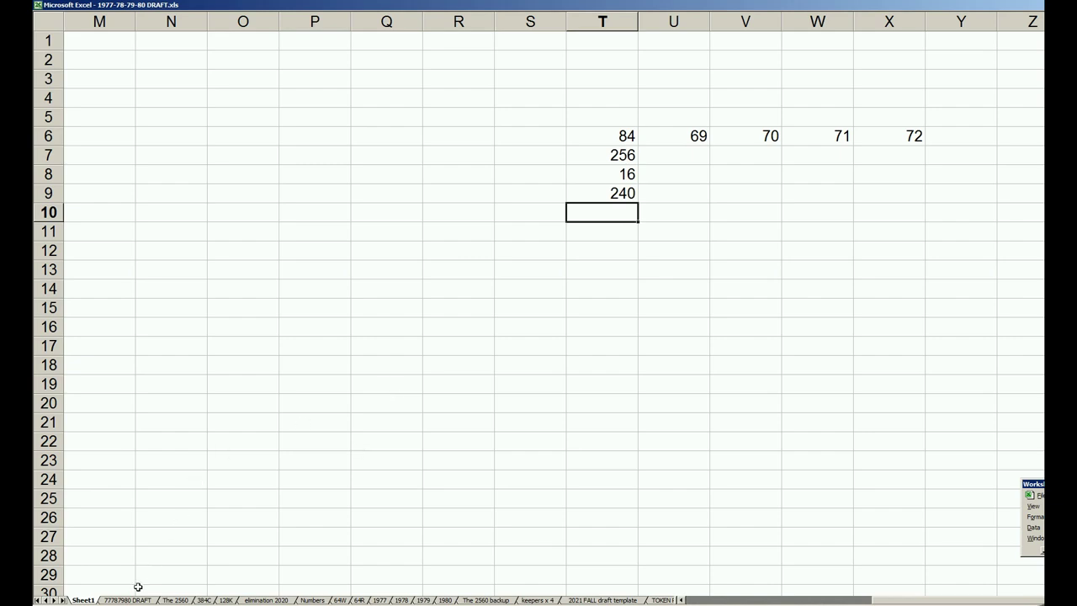
# Open the 77787980 DRAFT sheet and examine the four CHC keepers in rows 1 to 4
pyautogui.click(133, 600)
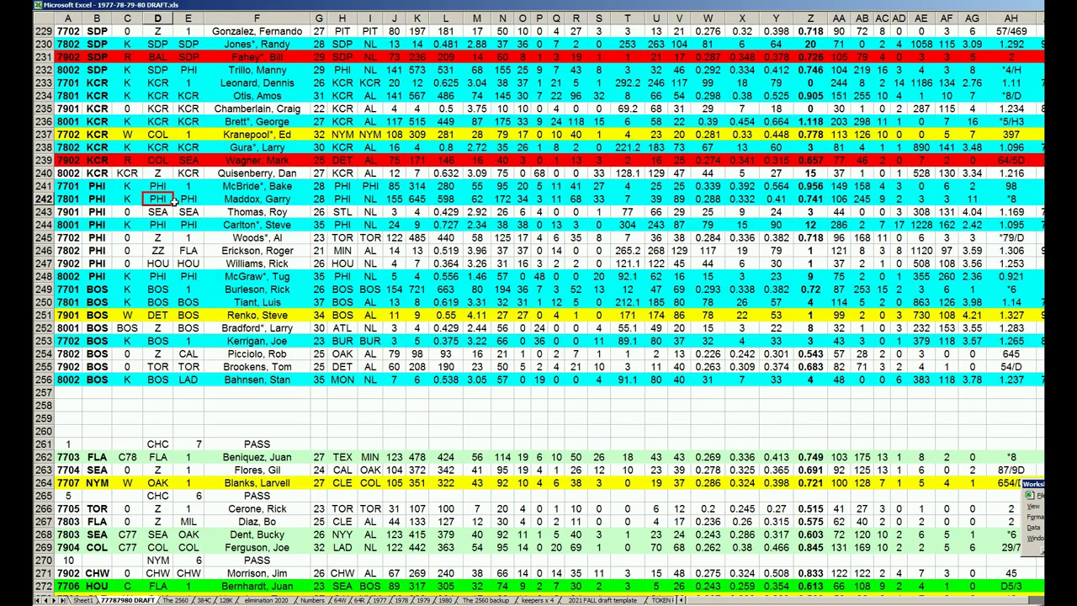
pyautogui.press('pageup')
pyautogui.press('pageup')
pyautogui.press('pageup')
pyautogui.press('pageup')
pyautogui.press('pageup')
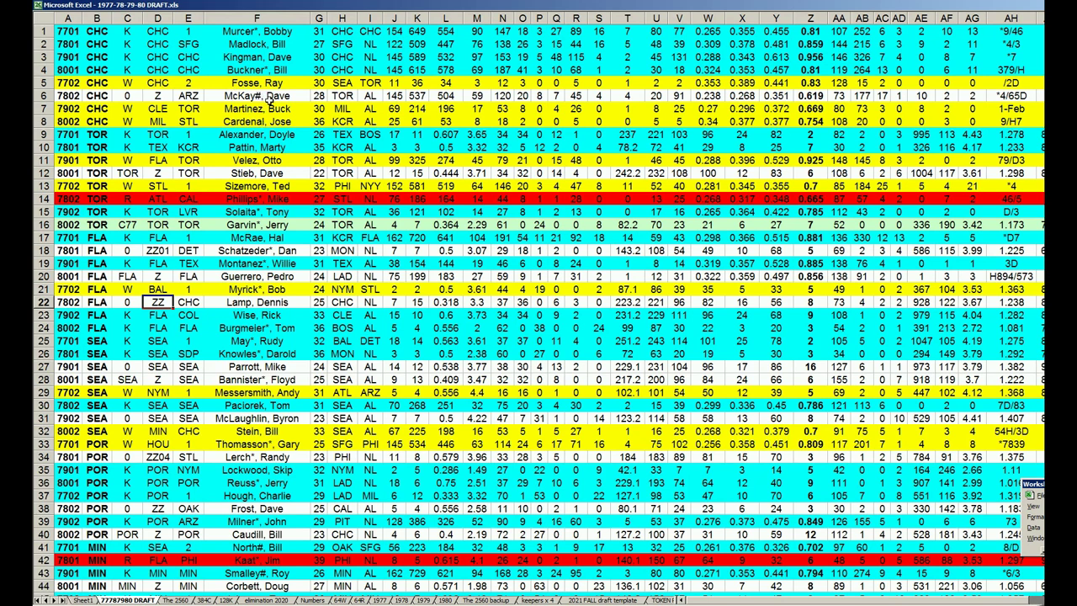
pyautogui.click(48, 57)
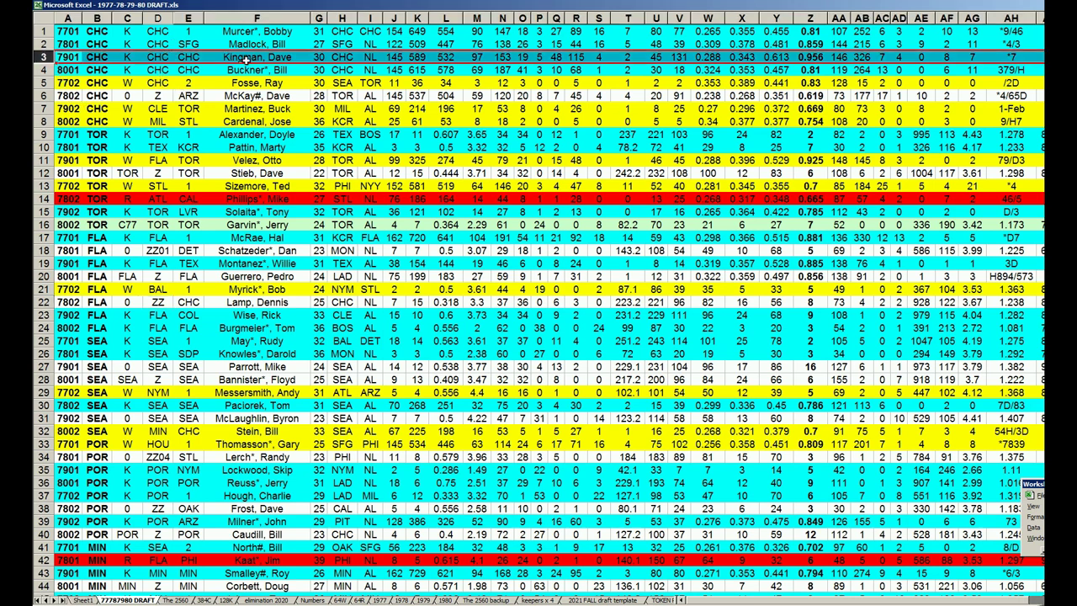
pyautogui.click(46, 69)
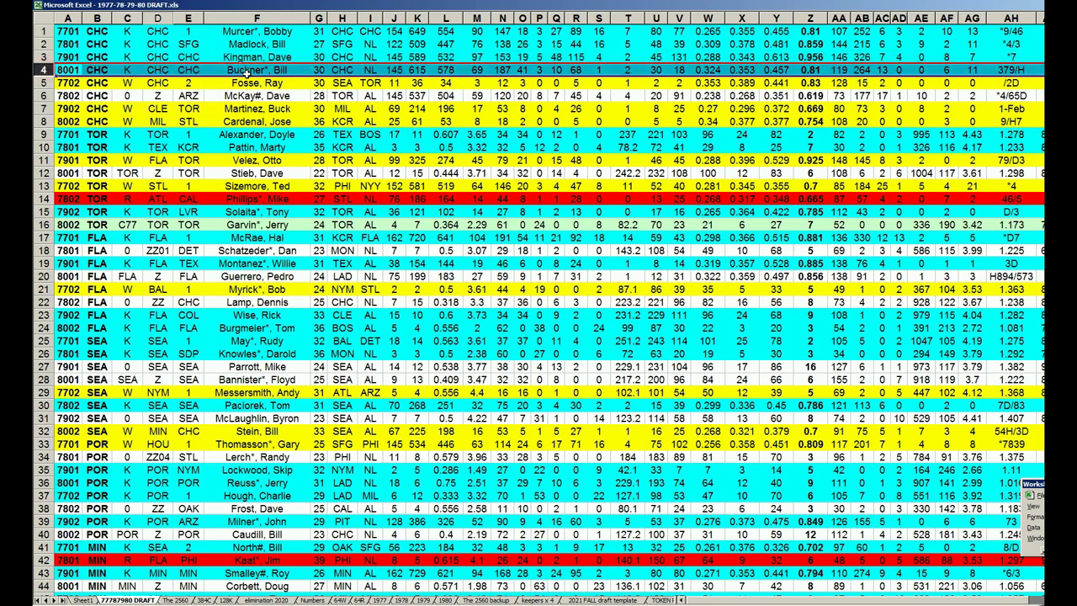
pyautogui.click(40, 44)
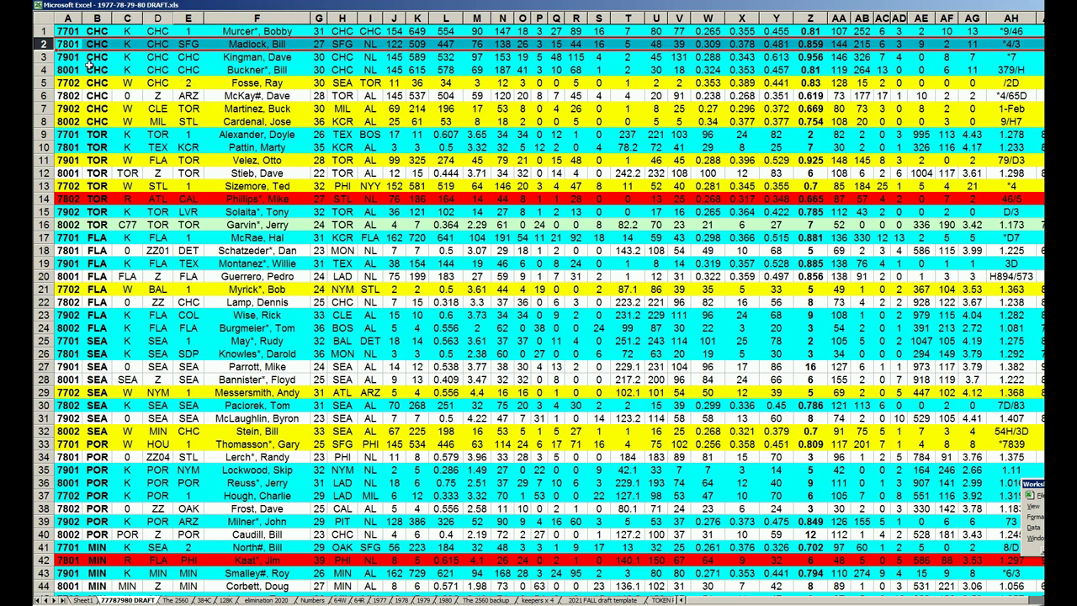
pyautogui.click(44, 31)
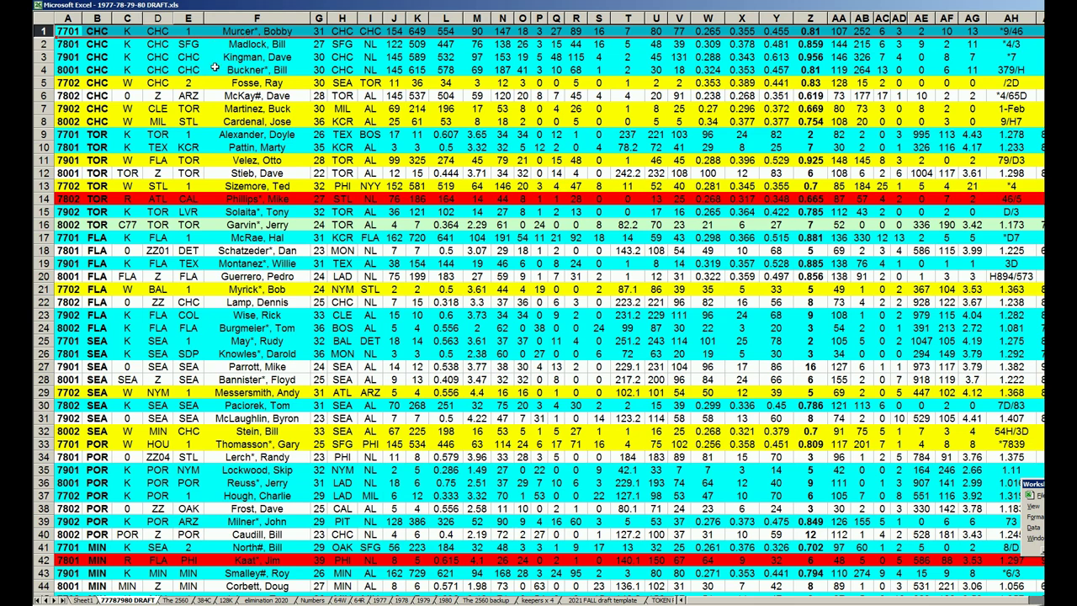
# Look over the color-coded draft rows for the teams below CHC, from TOR through MIL
pyautogui.click(212, 352)
pyautogui.scroll(-3, 189, 385)
pyautogui.scroll(-3, 156, 409)
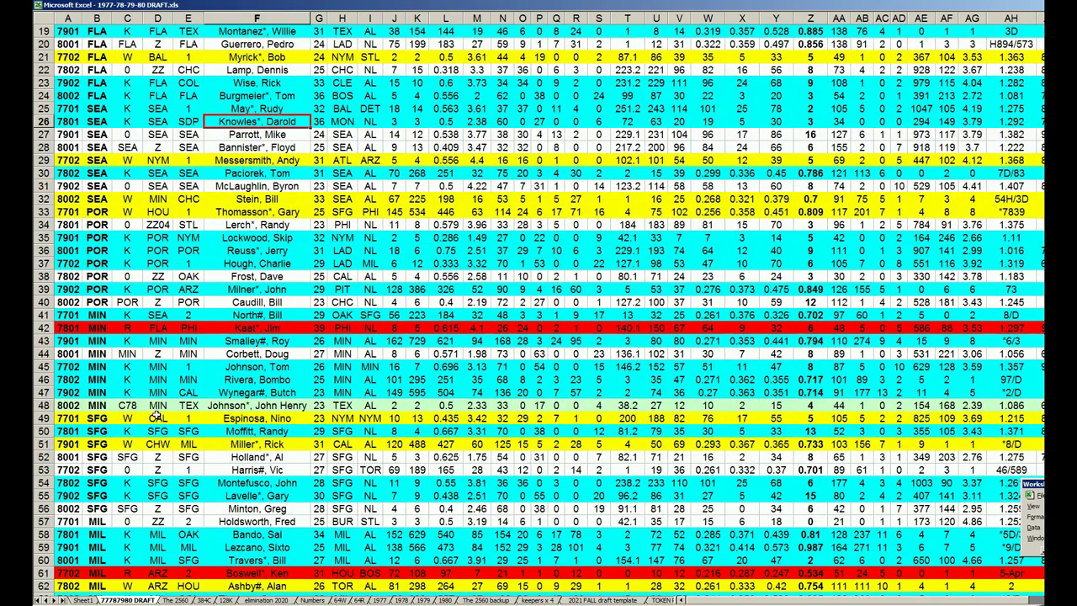
pyautogui.scroll(3, 156, 410)
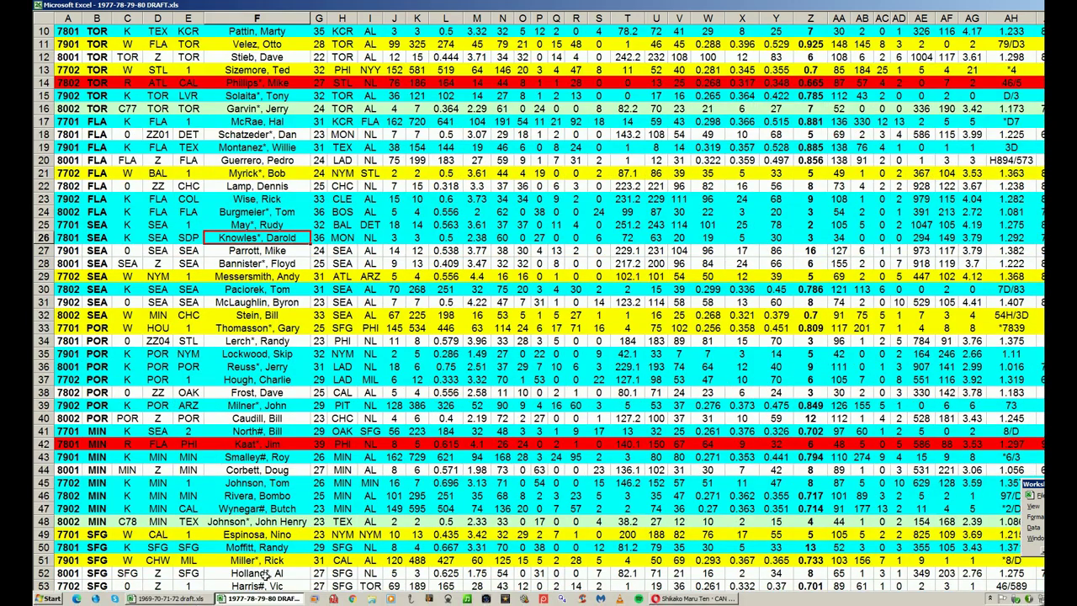
pyautogui.click(185, 599)
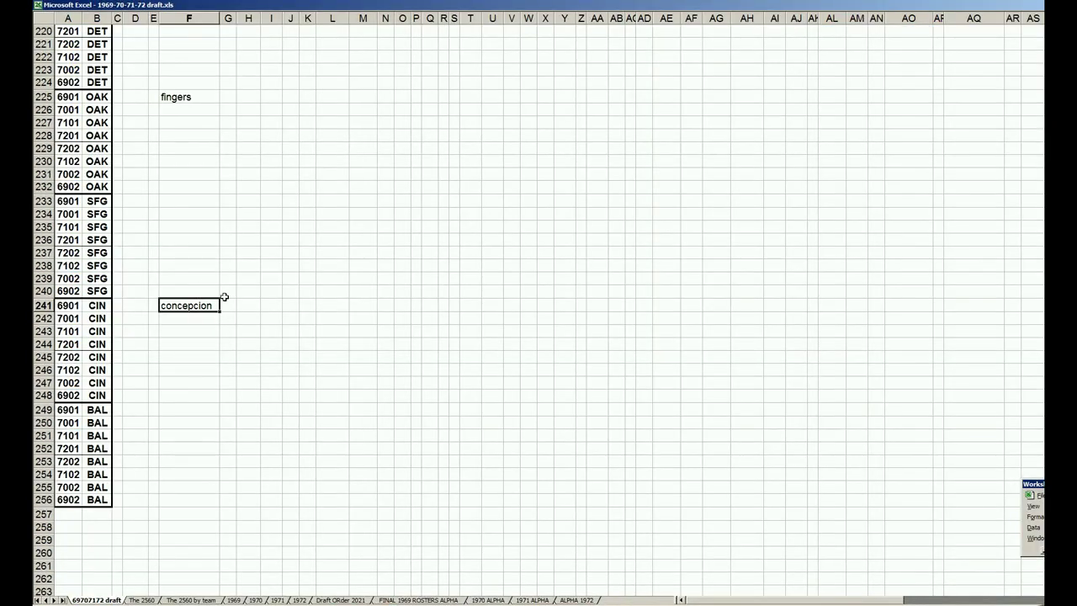
pyautogui.click(186, 252)
pyautogui.scroll(5, 202, 260)
pyautogui.scroll(14, 202, 260)
pyautogui.scroll(19, 201, 262)
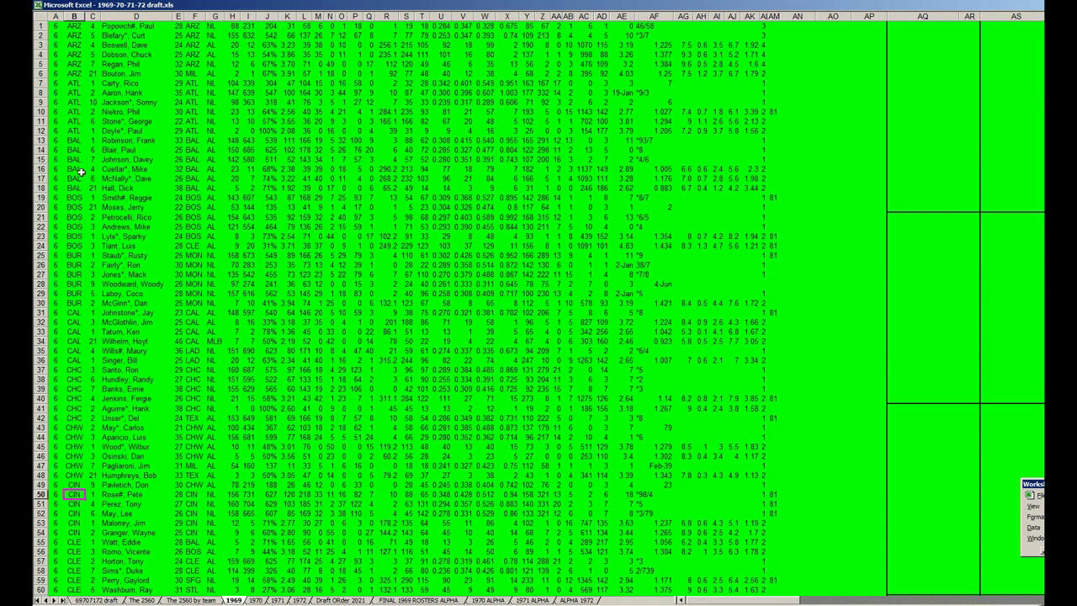
# Point out the first BAL player, in row 13 of the 1969 sheet
pyautogui.click(40, 140)
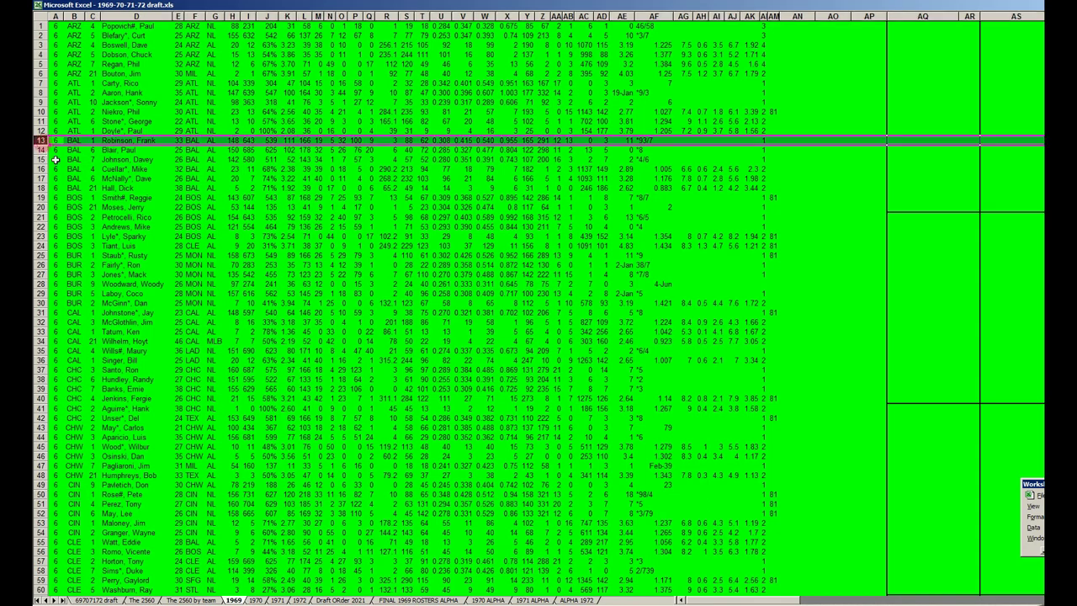
pyautogui.press('Down')
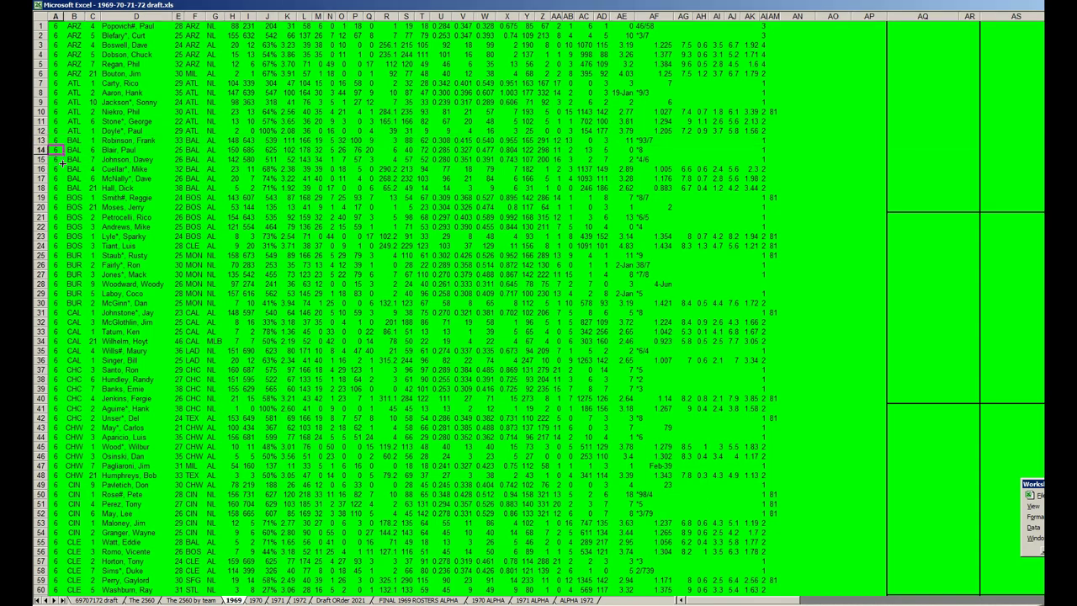
pyautogui.press('Right')
pyautogui.press('Right')
pyautogui.press('Up')
pyautogui.press('Right')
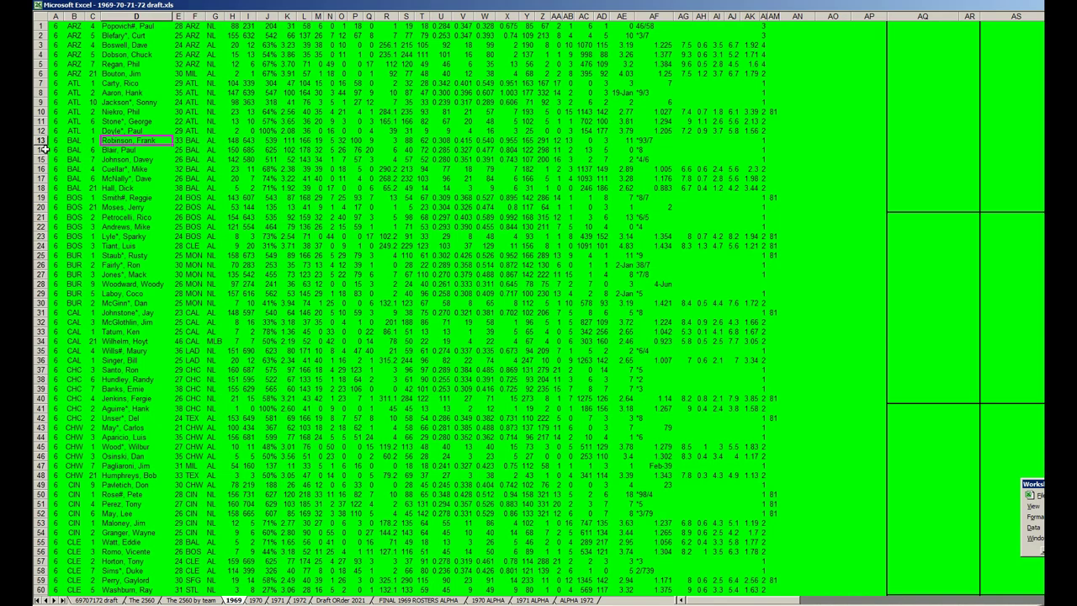
pyautogui.click(39, 141)
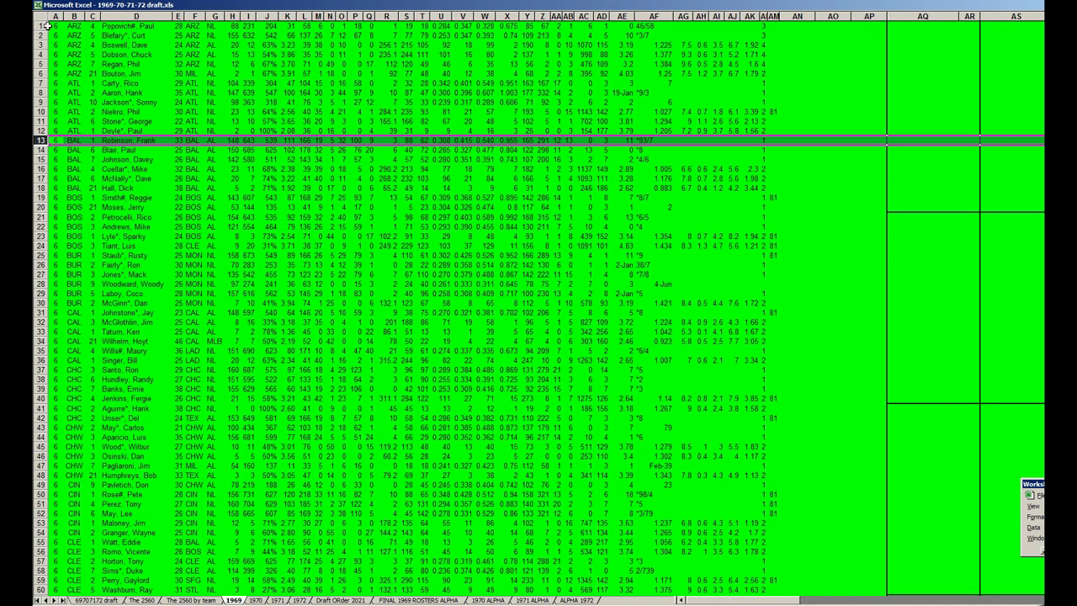
# Point out other roster entries on the 1969 sheet, including the BOS player in row 23 and the CHW player in row 48
pyautogui.click(102, 172)
pyautogui.click(109, 237)
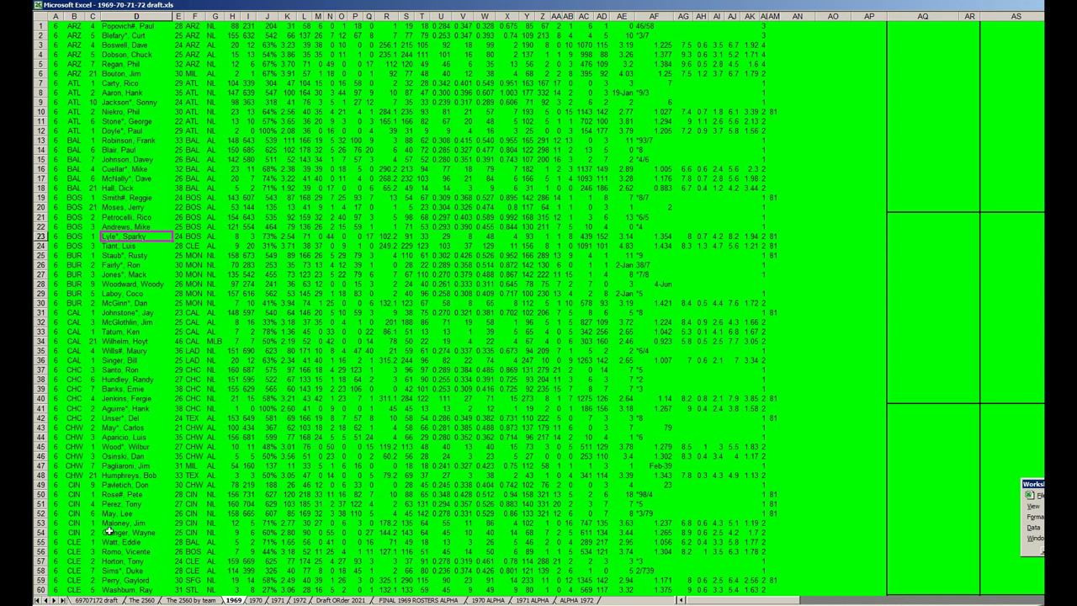
pyautogui.click(74, 475)
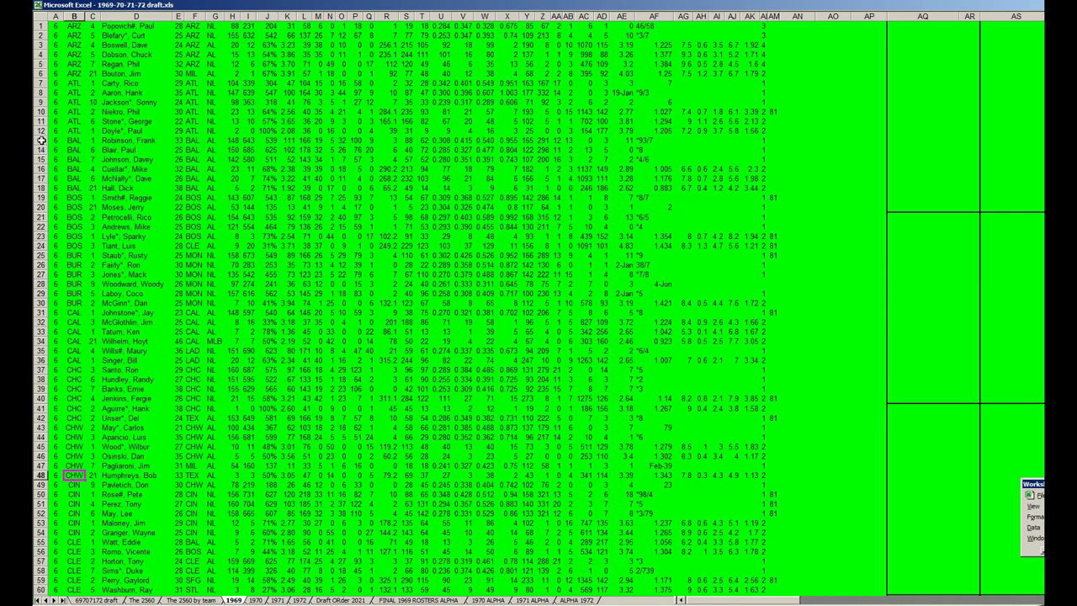
# Highlight the BAL roster in rows 13 to 18 of the 1969 sheet and run through its player names from row 13 to row 17
pyautogui.moveTo(41, 140); pyautogui.dragTo(40, 187)
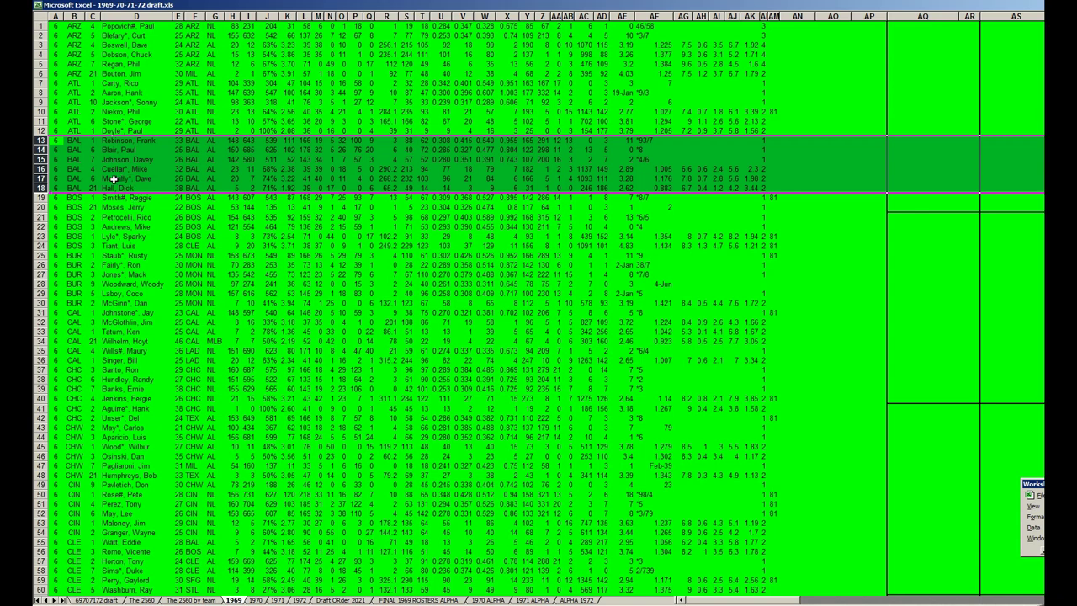
pyautogui.click(130, 142)
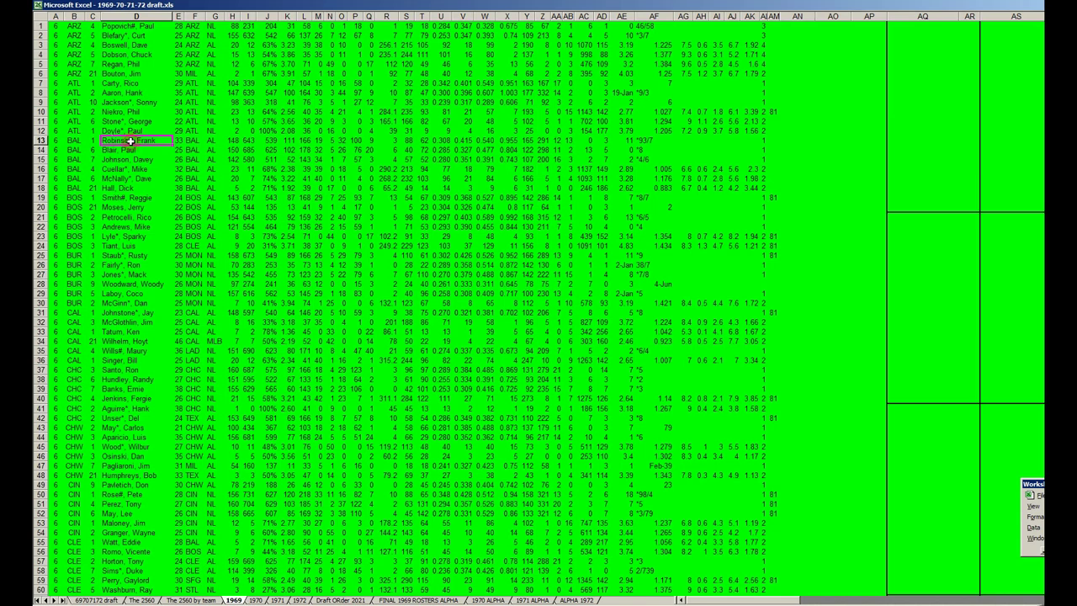
pyautogui.press('Down')
pyautogui.press('Down')
pyautogui.press('Down')
pyautogui.press('Down')
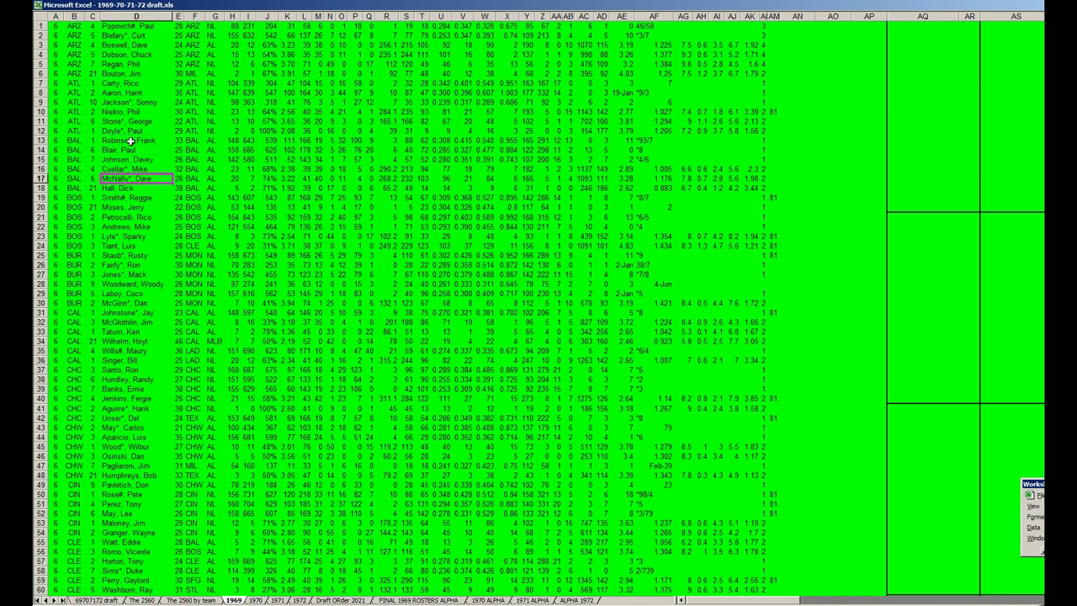
pyautogui.press('Up')
pyautogui.press('Up')
pyautogui.press('Up')
pyautogui.press('Up')
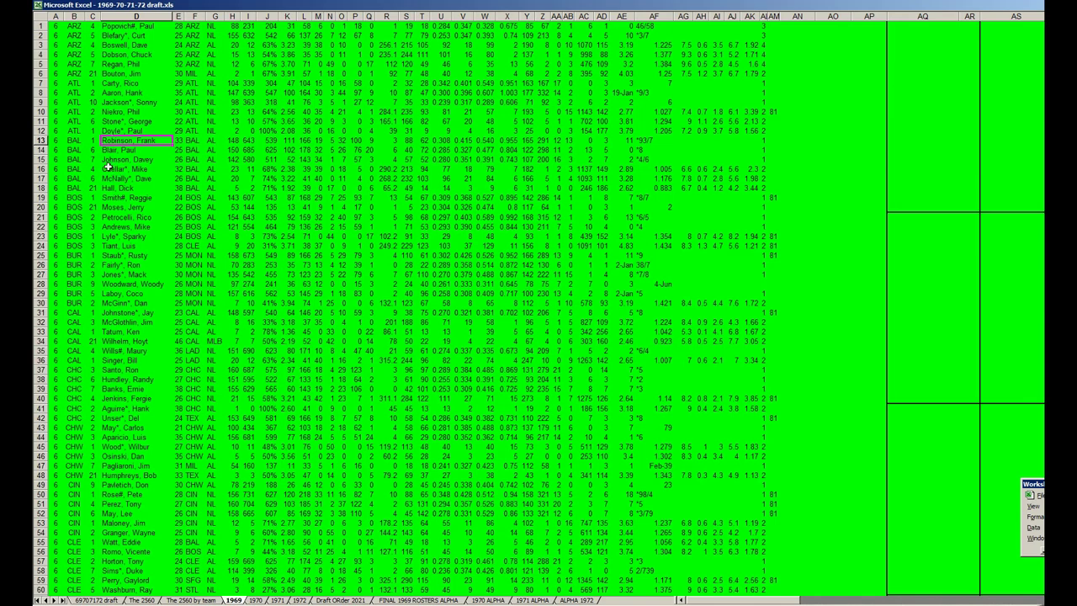
# Point out individual BAL players by highlighting rows 15, 13, 14, 16 and 17 one at a time
pyautogui.click(39, 158)
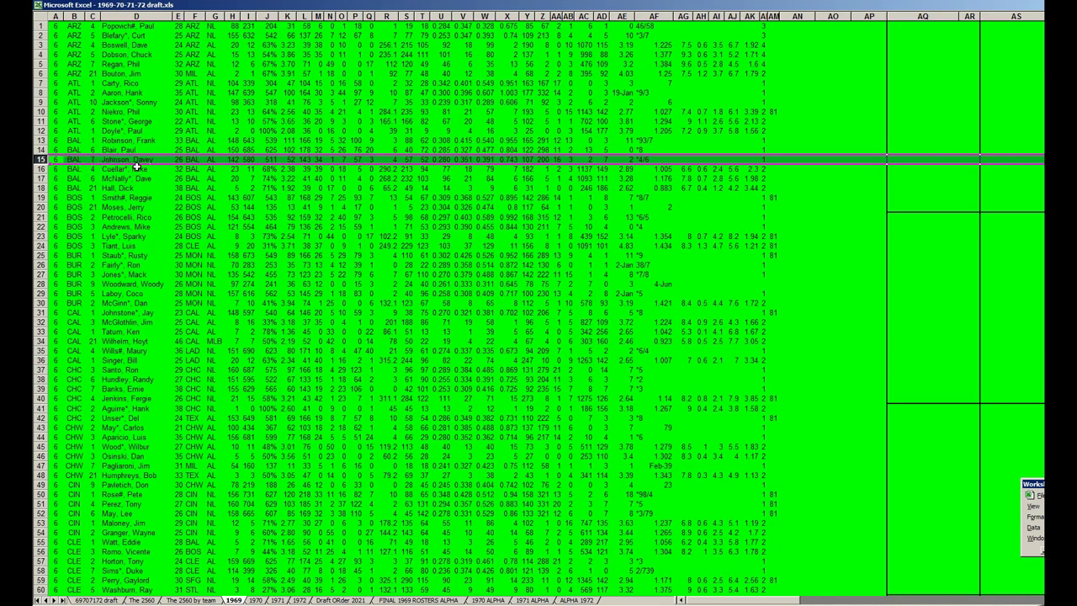
pyautogui.click(41, 140)
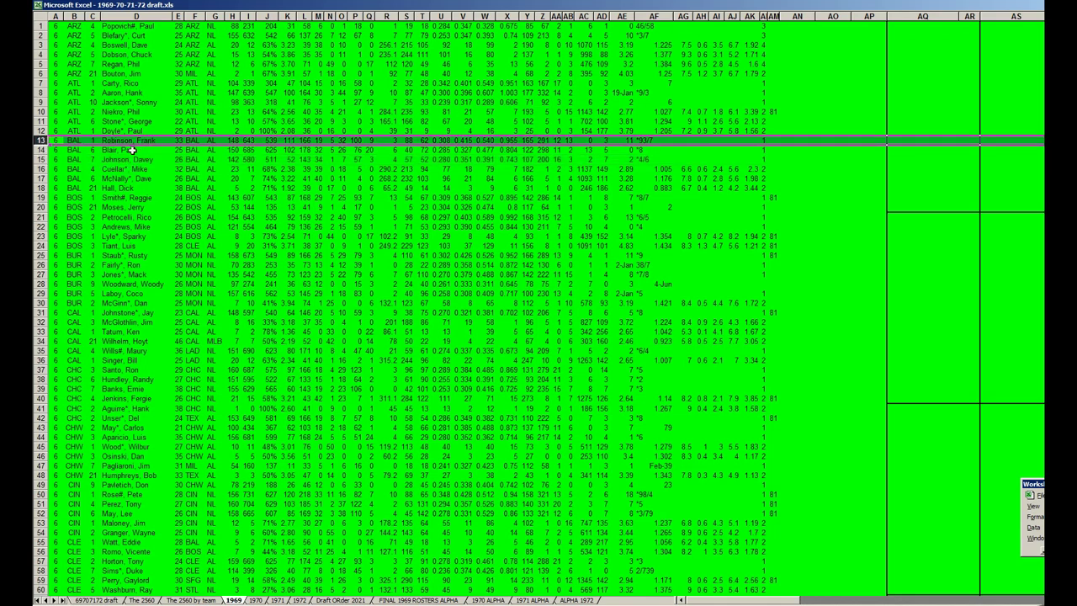
pyautogui.click(42, 149)
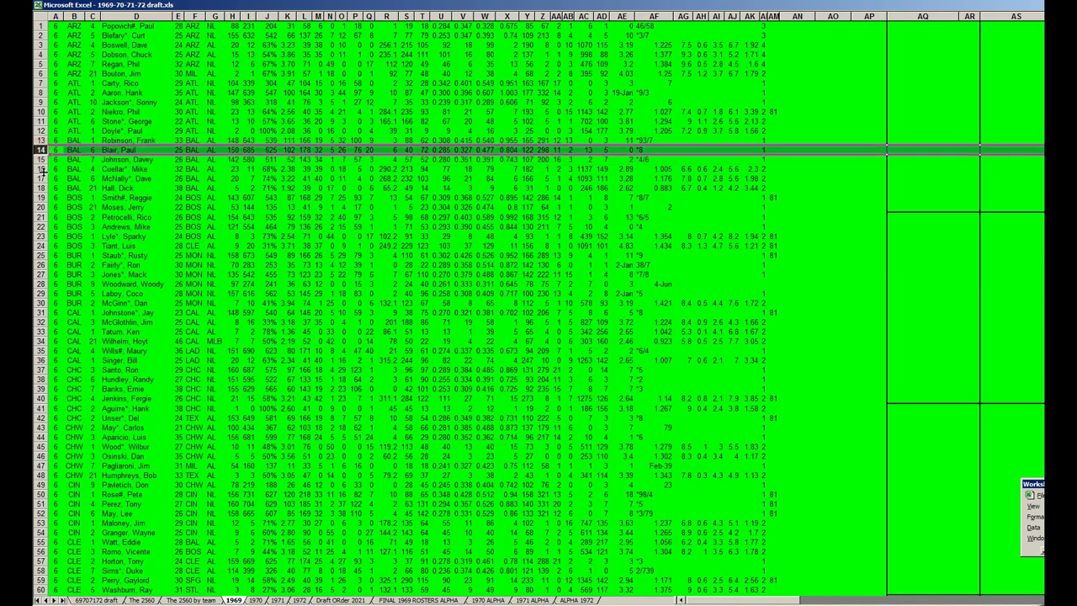
pyautogui.click(40, 168)
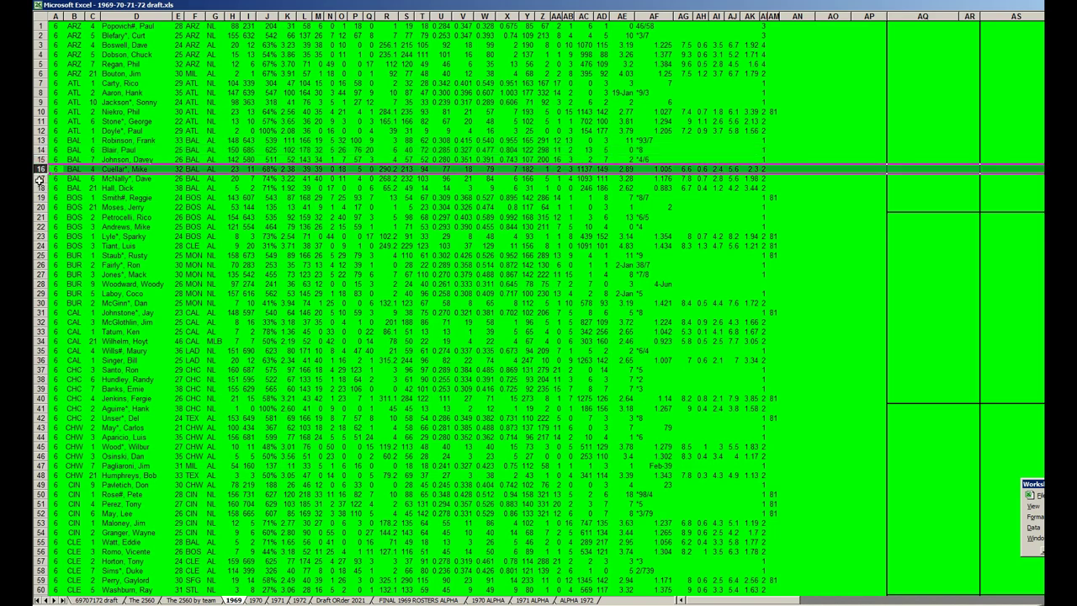
pyautogui.click(41, 178)
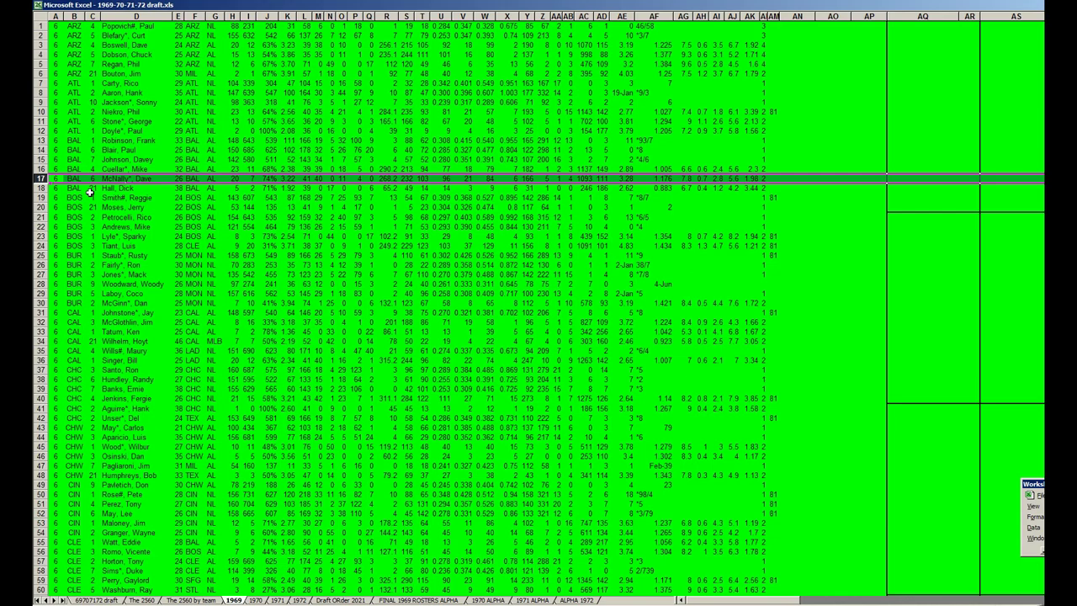
# Highlight the CIN roster in rows 49 to 54 of the 1969 sheet
pyautogui.click(72, 465)
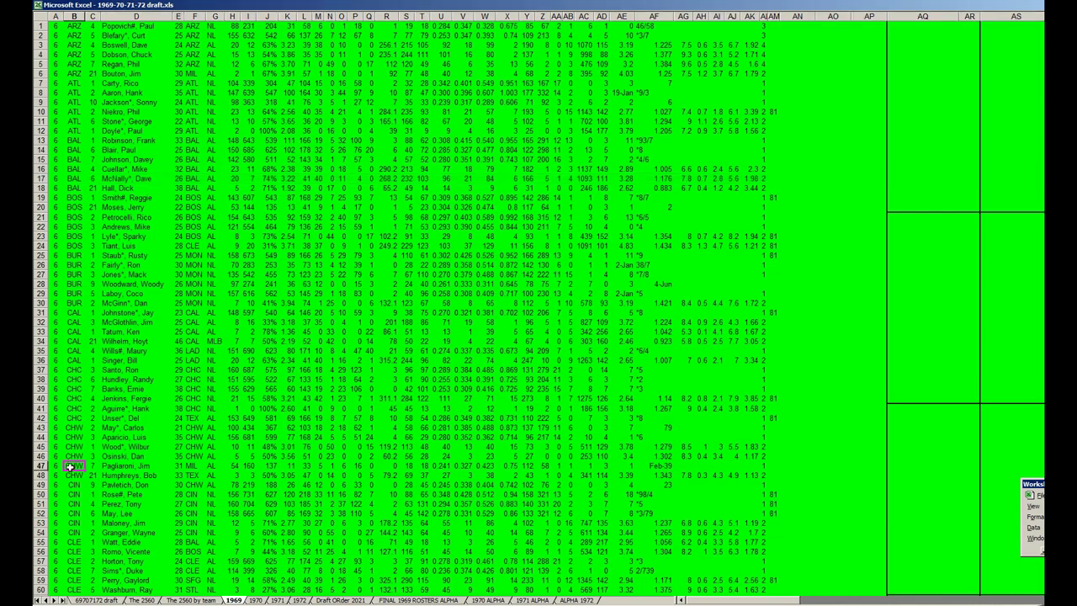
pyautogui.scroll(-6, 73, 465)
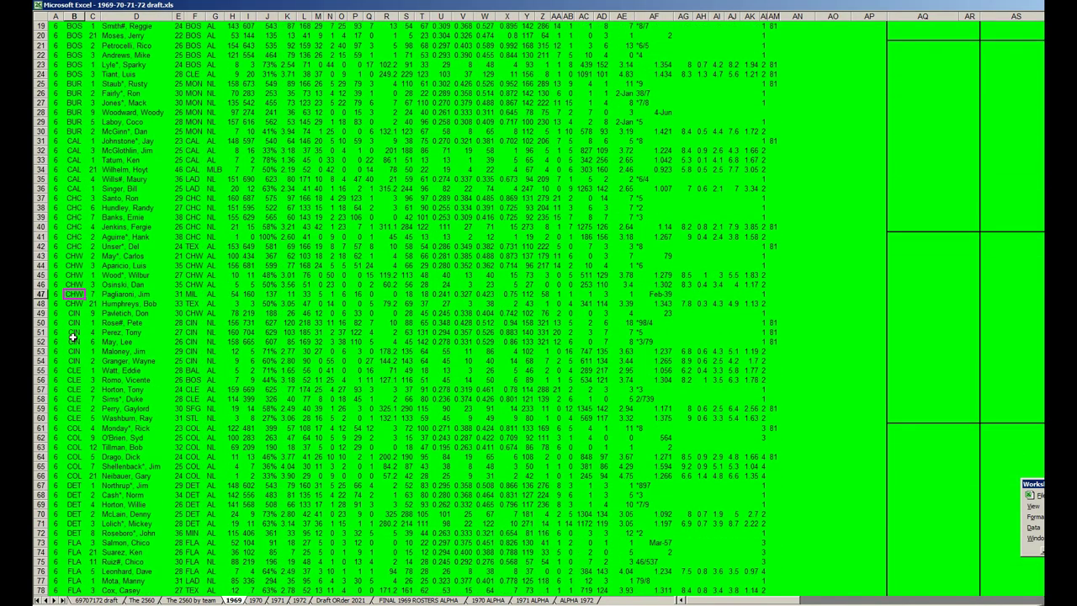
pyautogui.moveTo(39, 313); pyautogui.dragTo(39, 360)
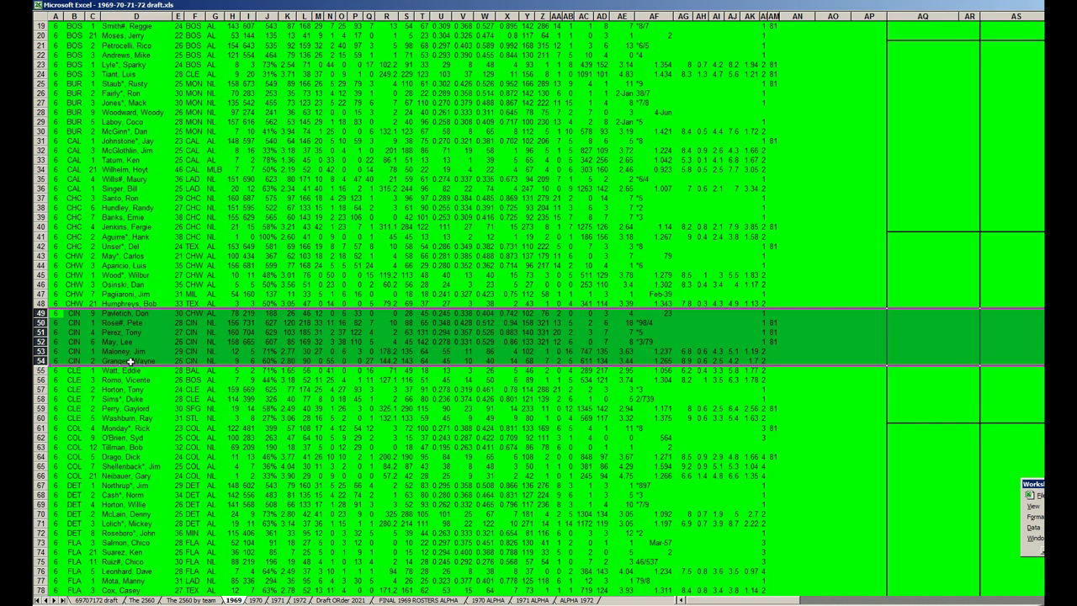
# Highlight the DET roster in rows 67 to 72 of the 1969 sheet
pyautogui.click(74, 341)
pyautogui.scroll(-5, 73, 341)
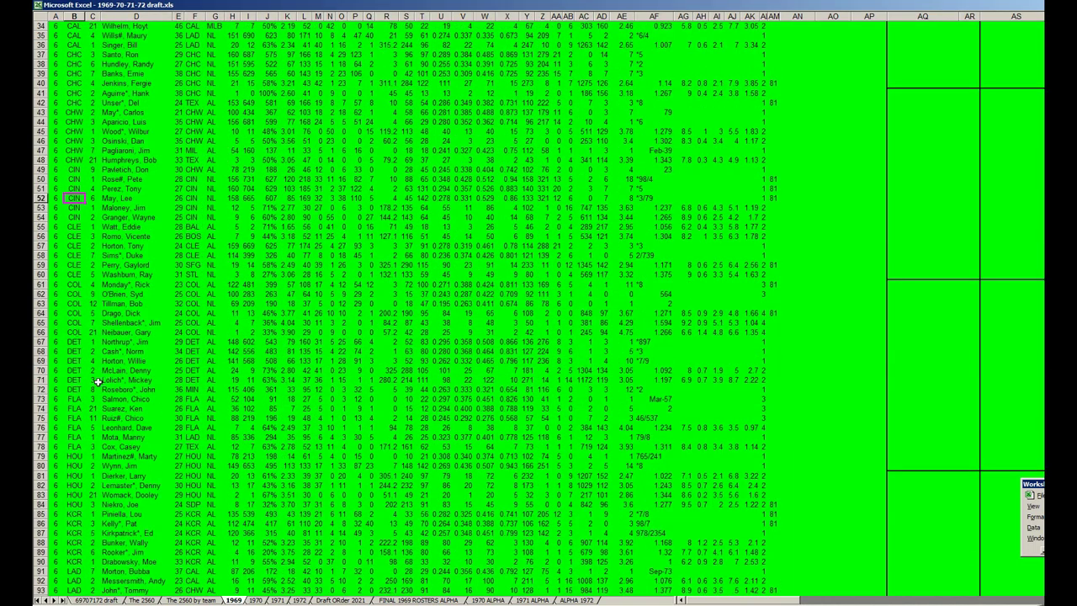
pyautogui.moveTo(41, 342); pyautogui.dragTo(41, 392)
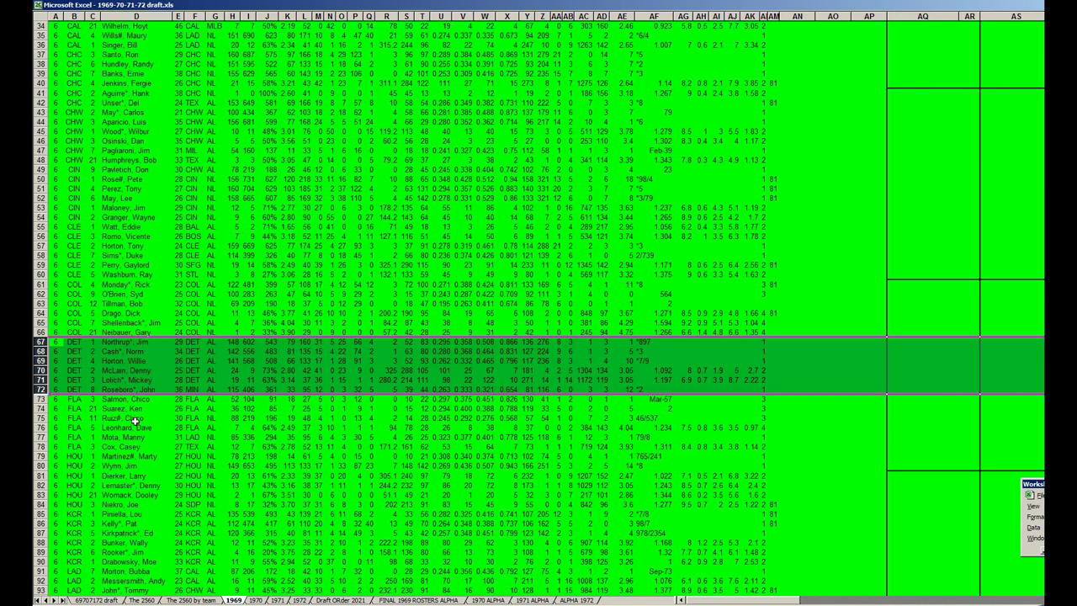
# Highlight the OAK roster in rows 127 to 132 of the 1969 sheet
pyautogui.click(80, 400)
pyautogui.scroll(-20, 79, 406)
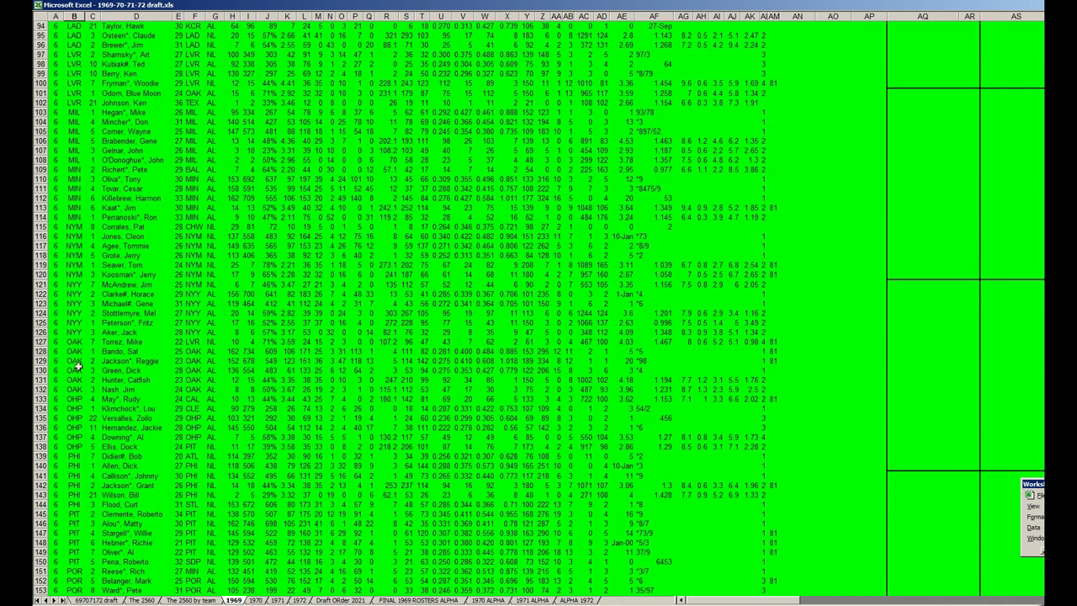
pyautogui.moveTo(43, 342); pyautogui.dragTo(42, 389)
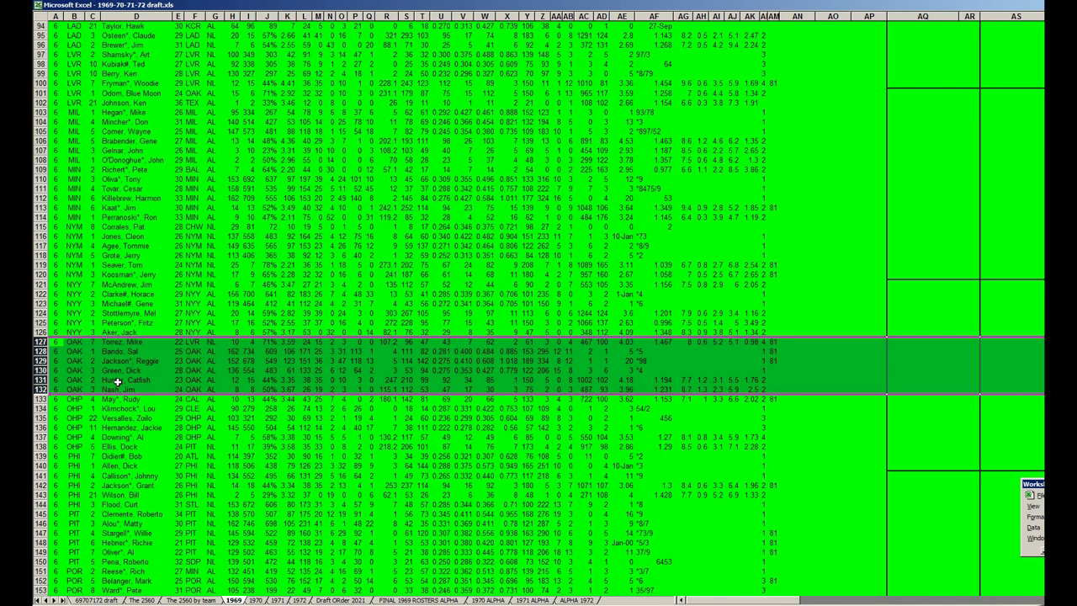
# Highlight the SFG roster in rows 169 to 174 of the 1969 sheet
pyautogui.click(73, 434)
pyautogui.scroll(-8, 74, 425)
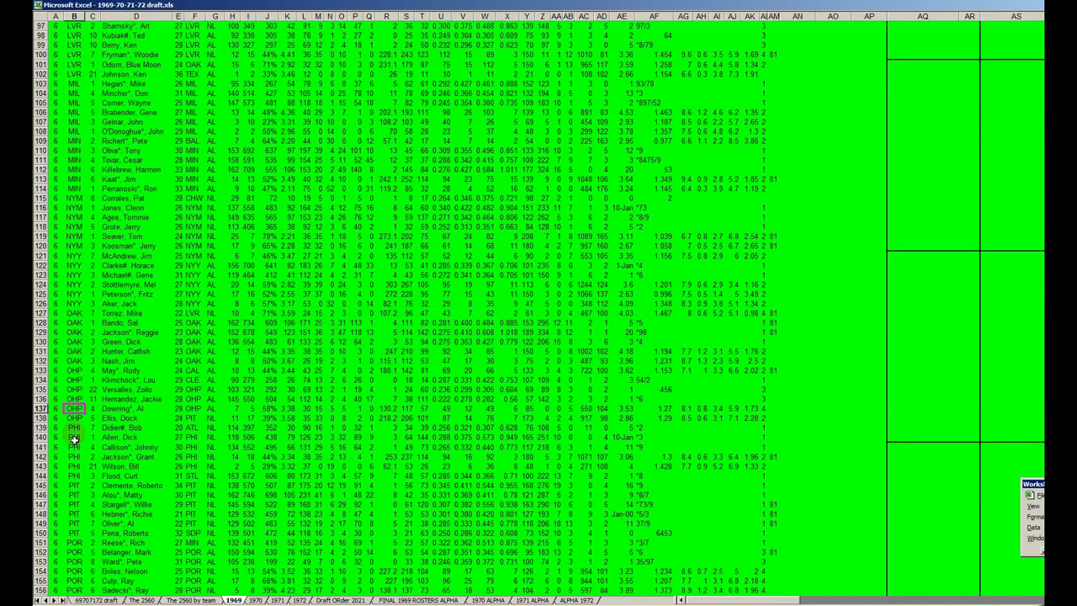
pyautogui.scroll(-4, 75, 438)
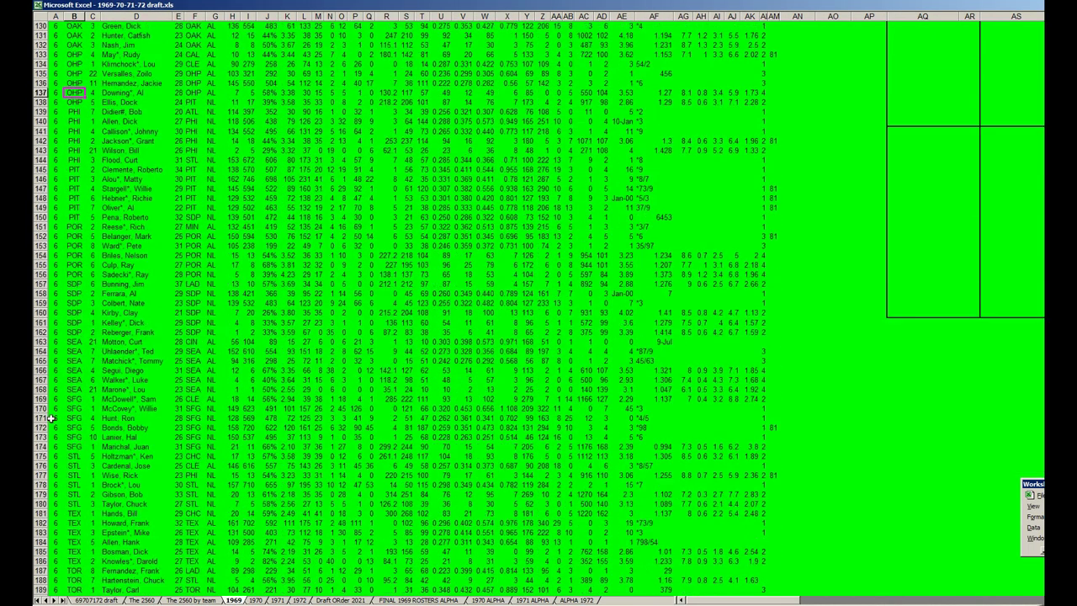
pyautogui.moveTo(44, 401); pyautogui.dragTo(43, 447)
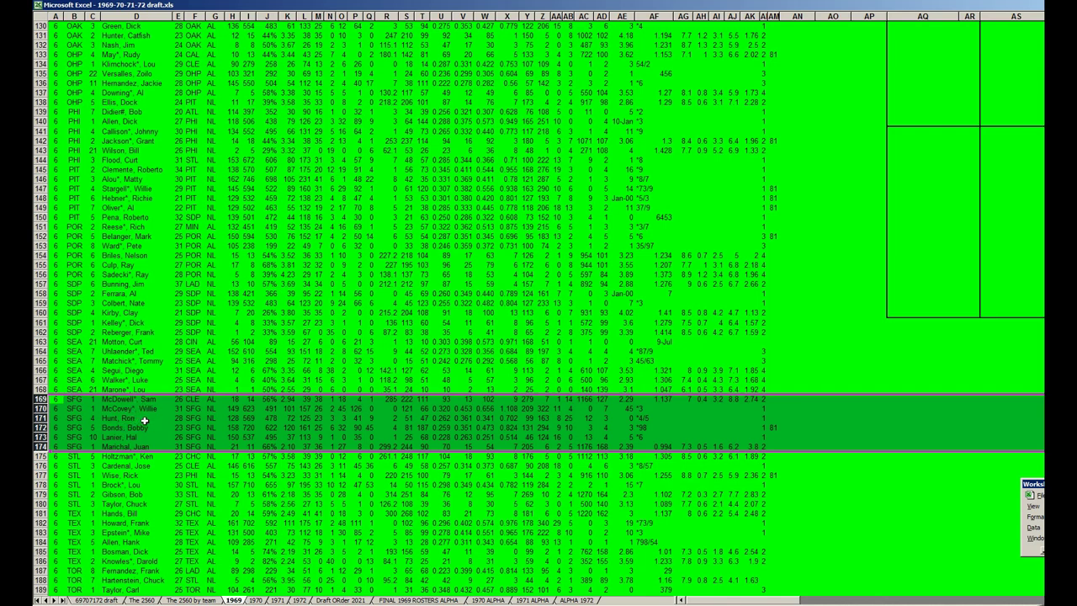
# Go back up the 1969 sheet and highlight the LAD roster in rows 91 to 96, followed by the KCR roster in rows 85 to 90
pyautogui.click(137, 467)
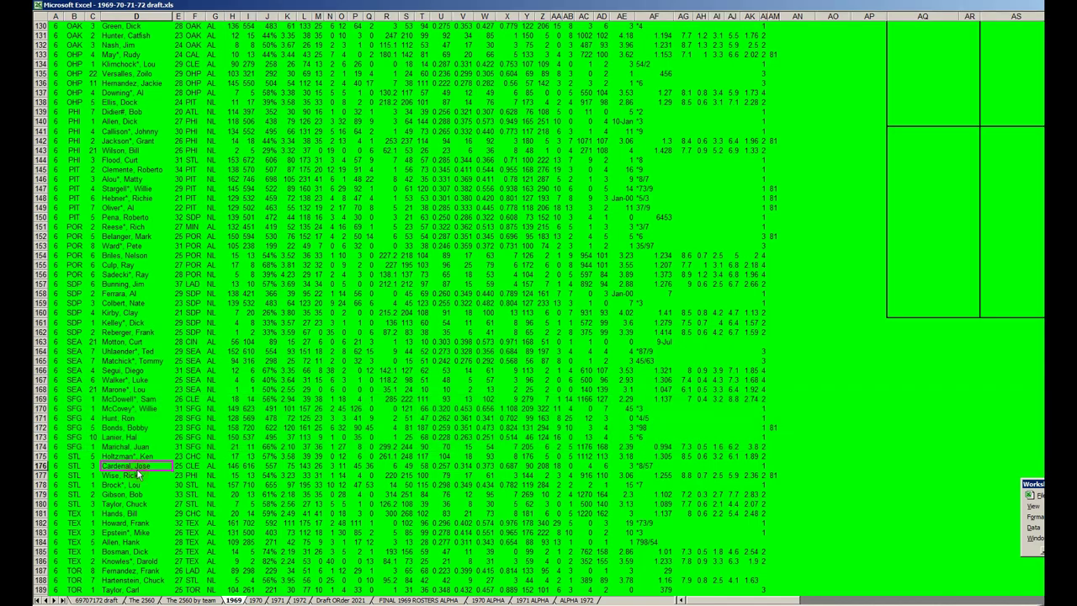
pyautogui.scroll(14, 136, 473)
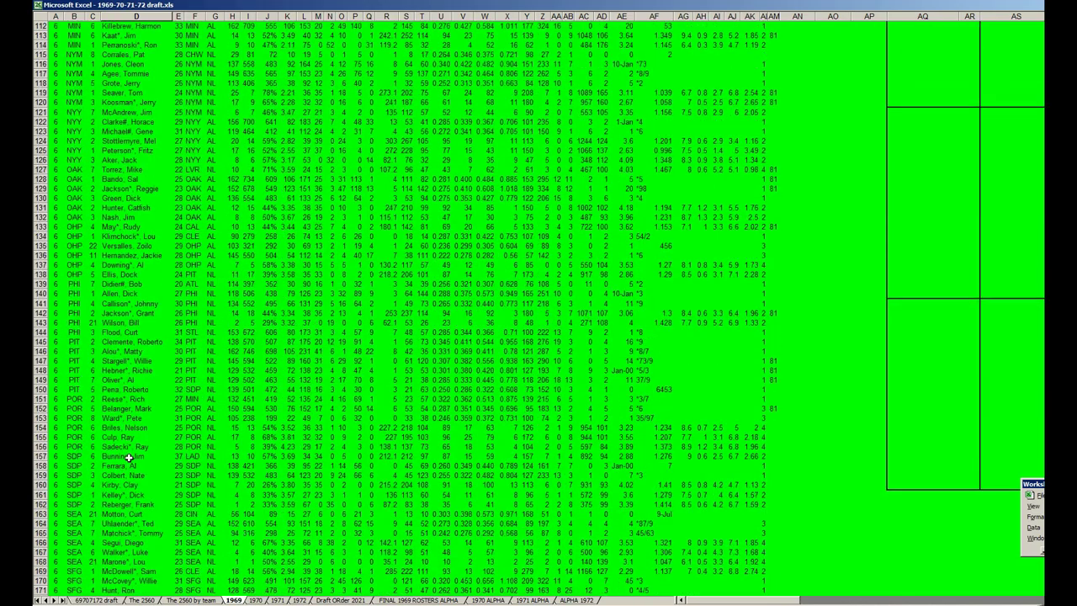
pyautogui.scroll(3, 128, 457)
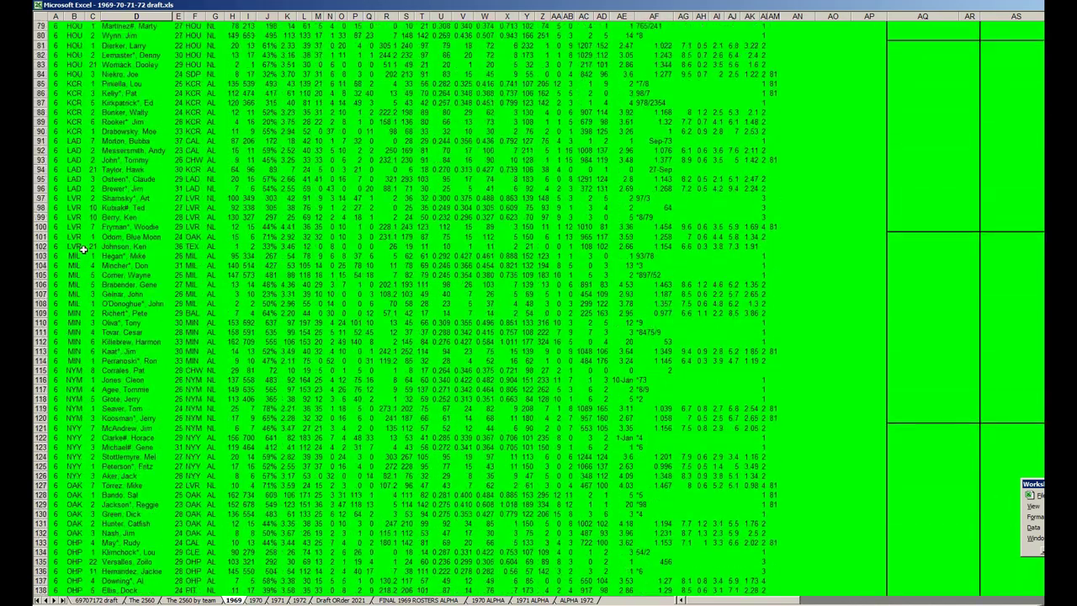
pyautogui.moveTo(38, 141); pyautogui.dragTo(40, 187)
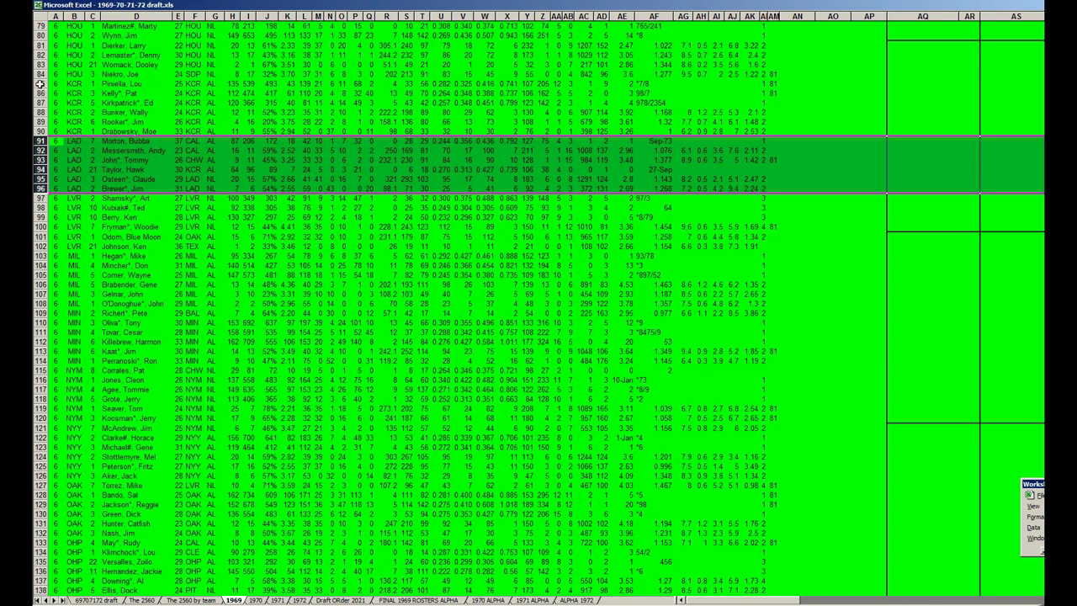
pyautogui.moveTo(40, 84); pyautogui.dragTo(40, 127)
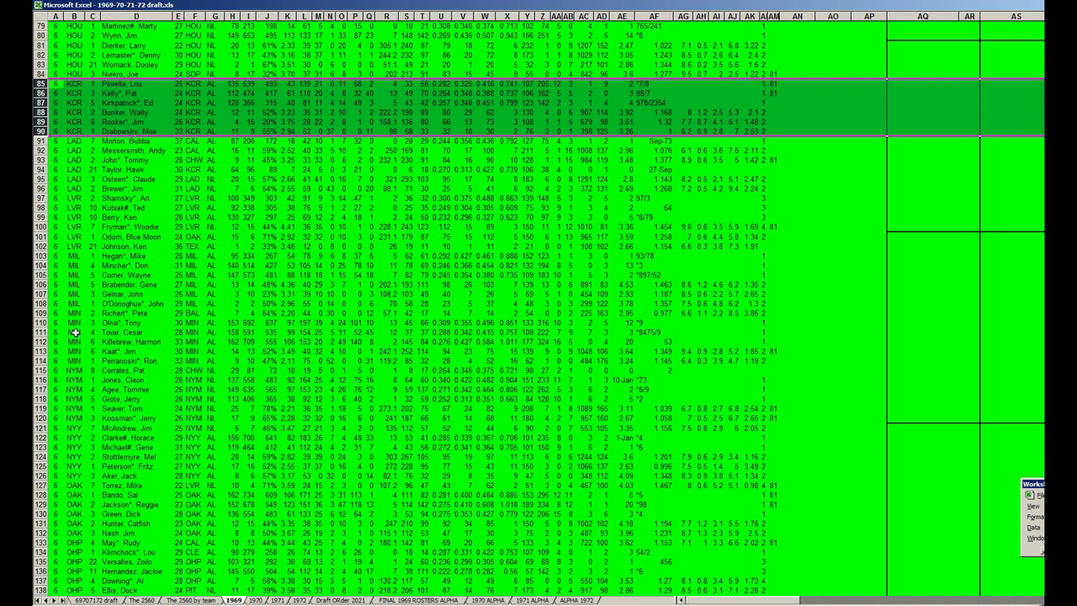
# Highlight the MIN roster in rows 109 to 114, followed by the NYM roster in rows 115 to 120
pyautogui.moveTo(41, 313); pyautogui.dragTo(40, 360)
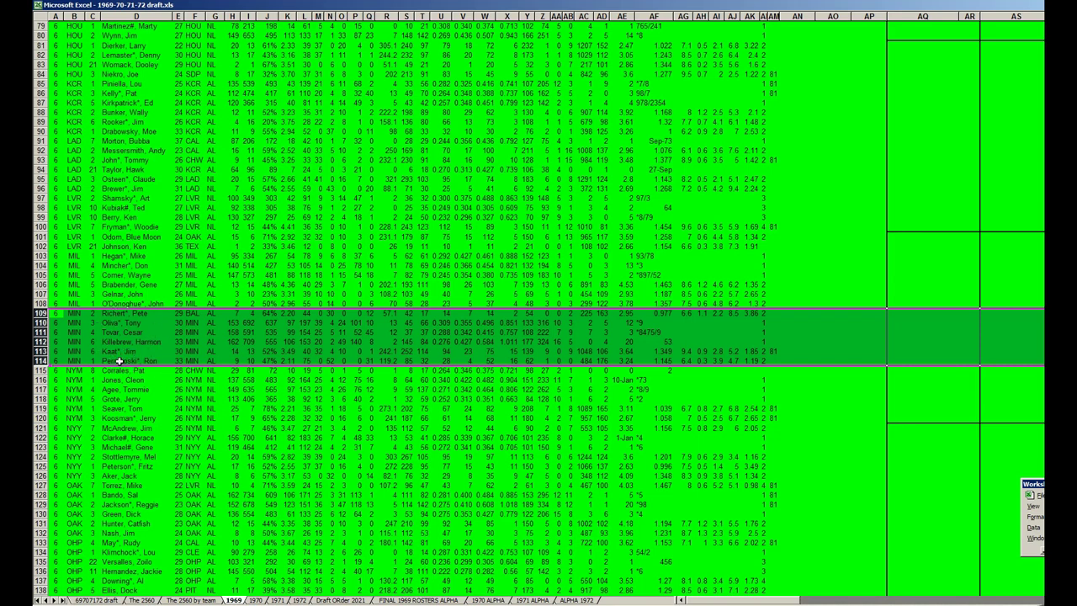
pyautogui.click(84, 392)
pyautogui.moveTo(42, 370); pyautogui.dragTo(42, 416)
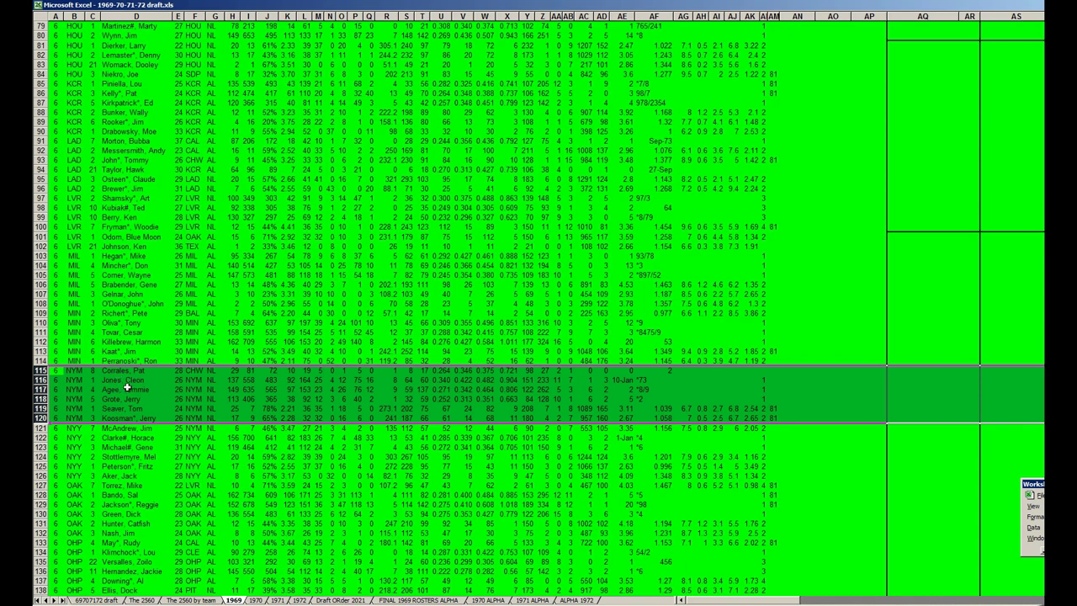
# Point out individual NYM players in rows 116, 117, 119, 120 and 118, including the column U figure for the row 116 player
pyautogui.click(41, 379)
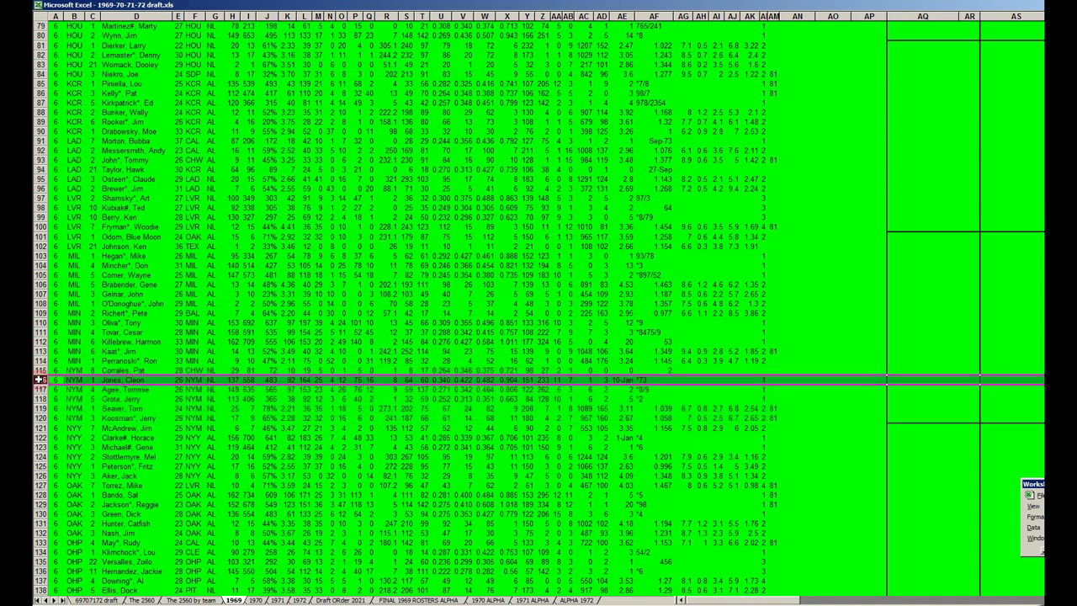
pyautogui.click(439, 381)
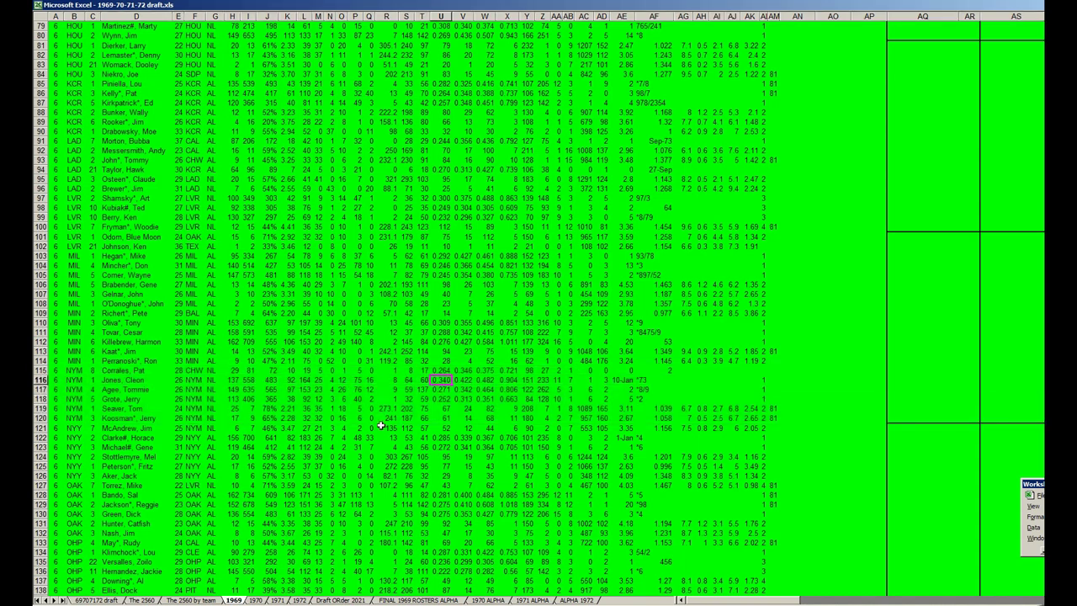
pyautogui.click(40, 379)
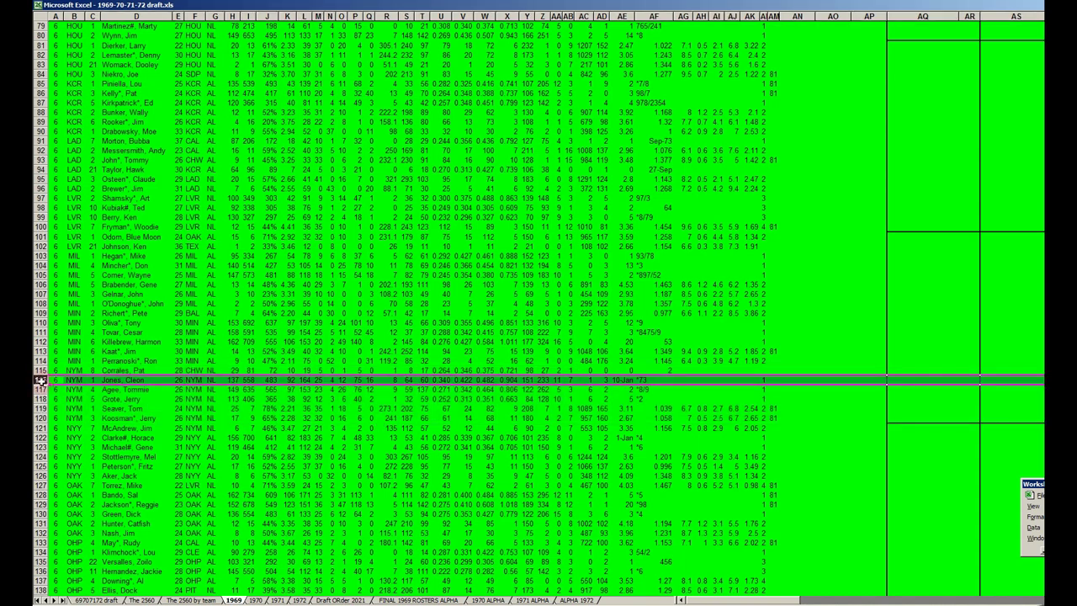
pyautogui.click(42, 390)
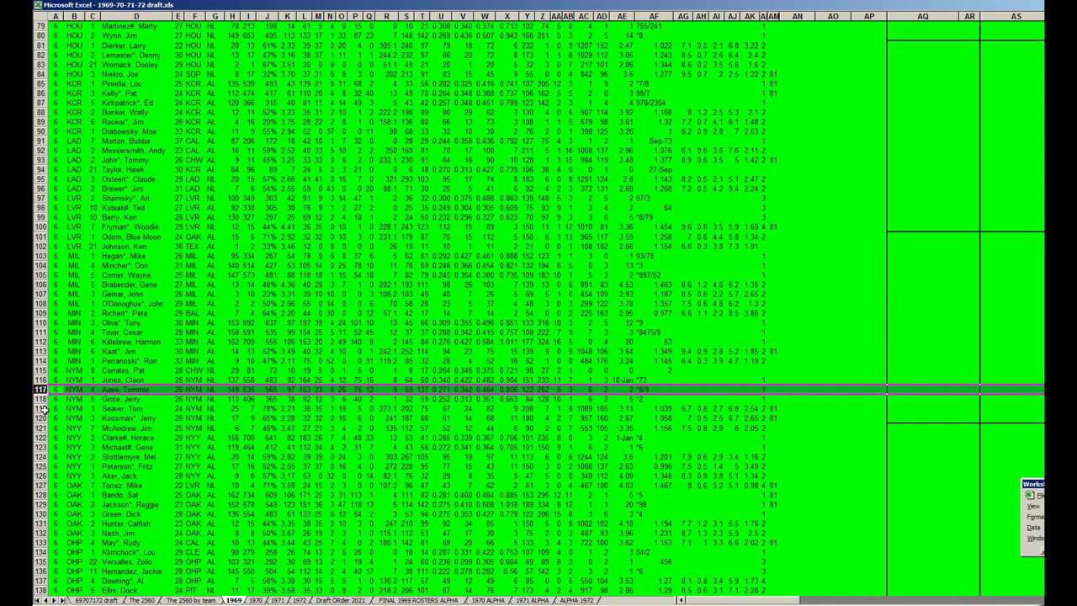
pyautogui.click(42, 408)
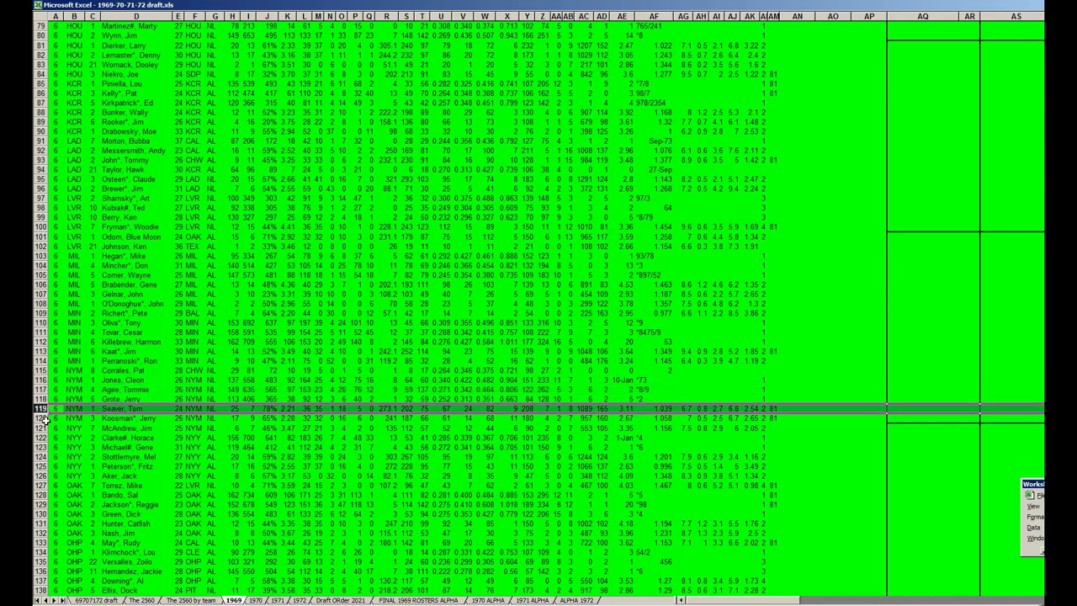
pyautogui.click(42, 418)
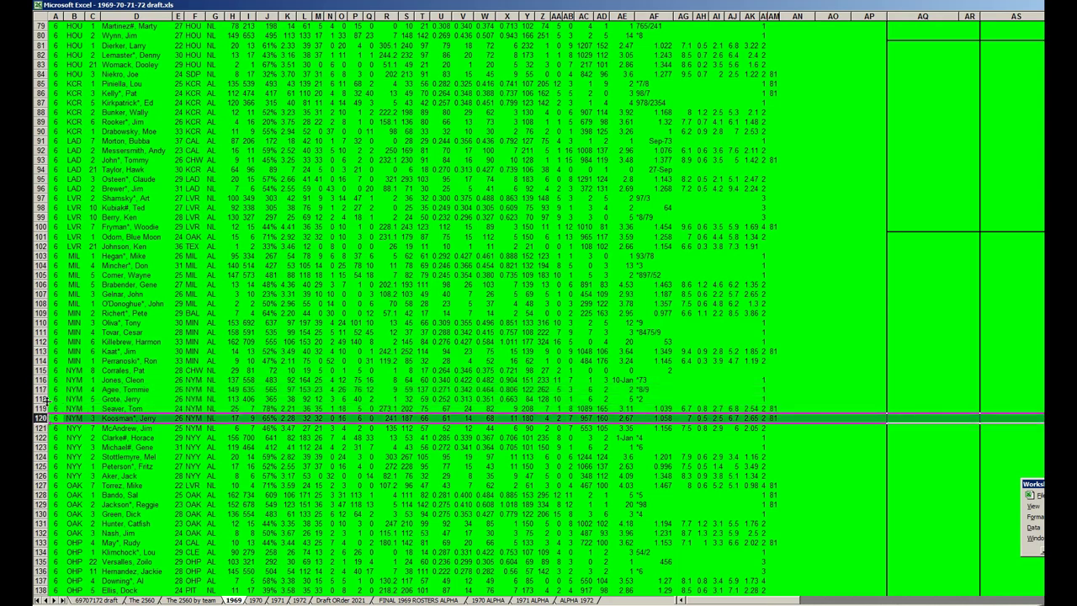
pyautogui.click(42, 399)
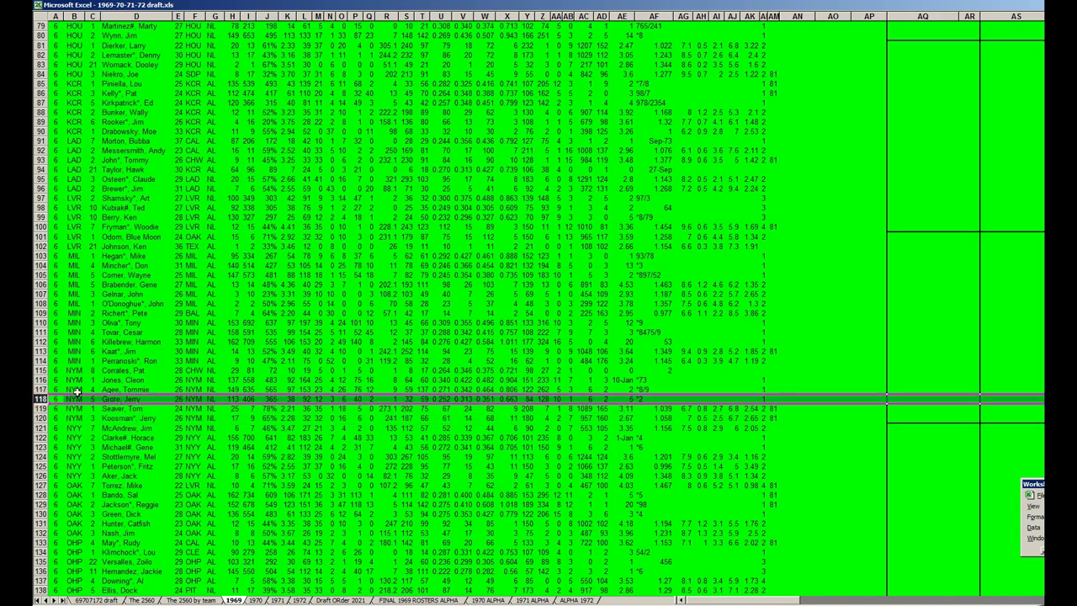
# Highlight the whole NYM roster in rows 115 to 120 again and point out the player names in rows 116 and 117
pyautogui.moveTo(41, 370); pyautogui.dragTo(42, 418)
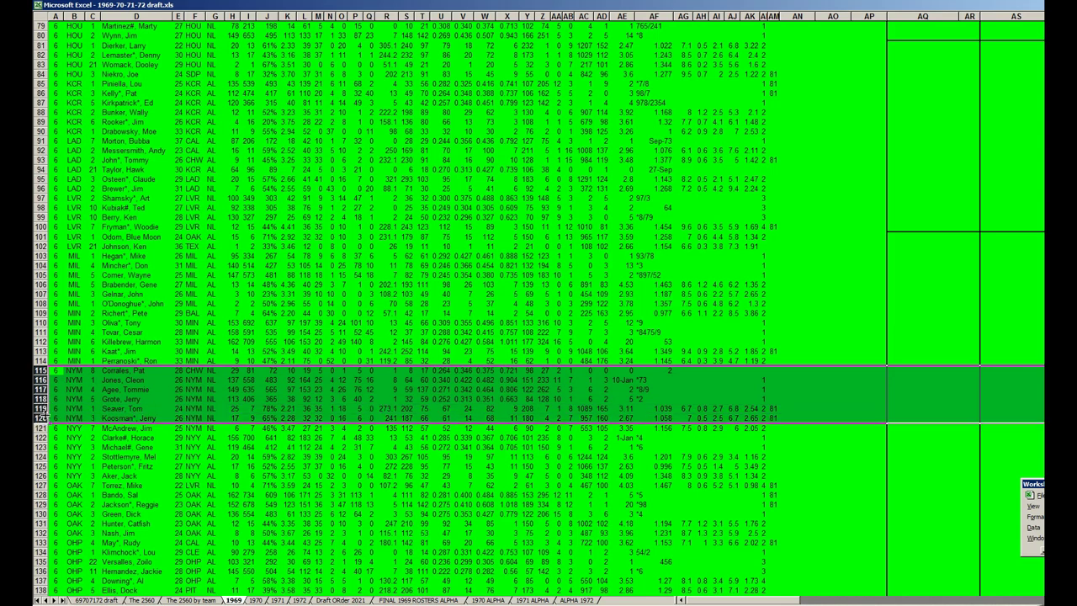
pyautogui.click(116, 381)
pyautogui.click(117, 389)
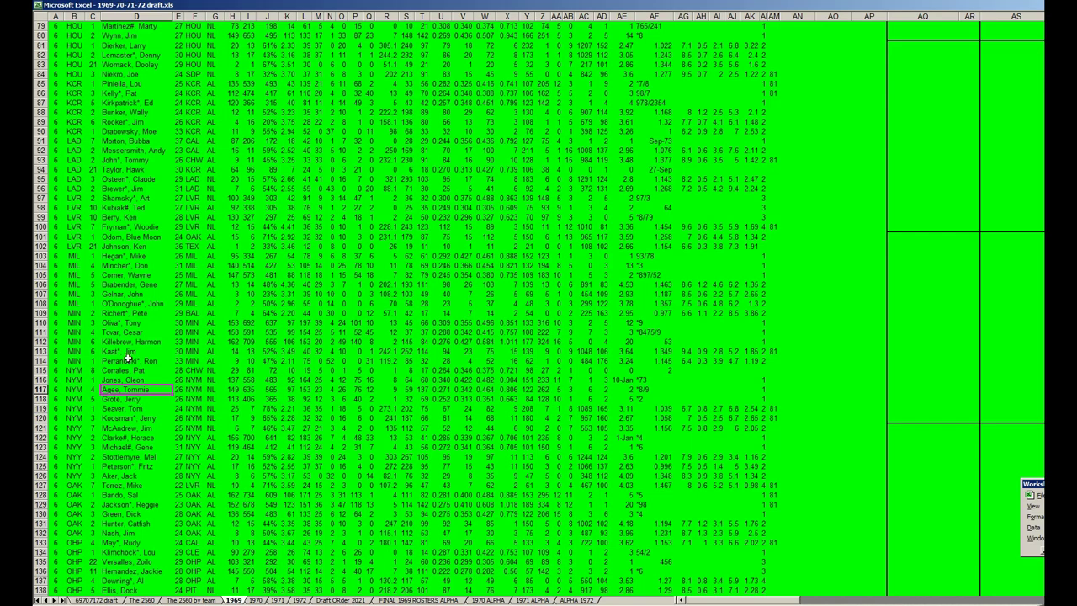
# Highlight the PIT roster in rows 145 to 150 of the 1969 sheet, then point out row 146's player and column U figure, and row 147
pyautogui.scroll(-5, 126, 360)
pyautogui.scroll(-7, 128, 359)
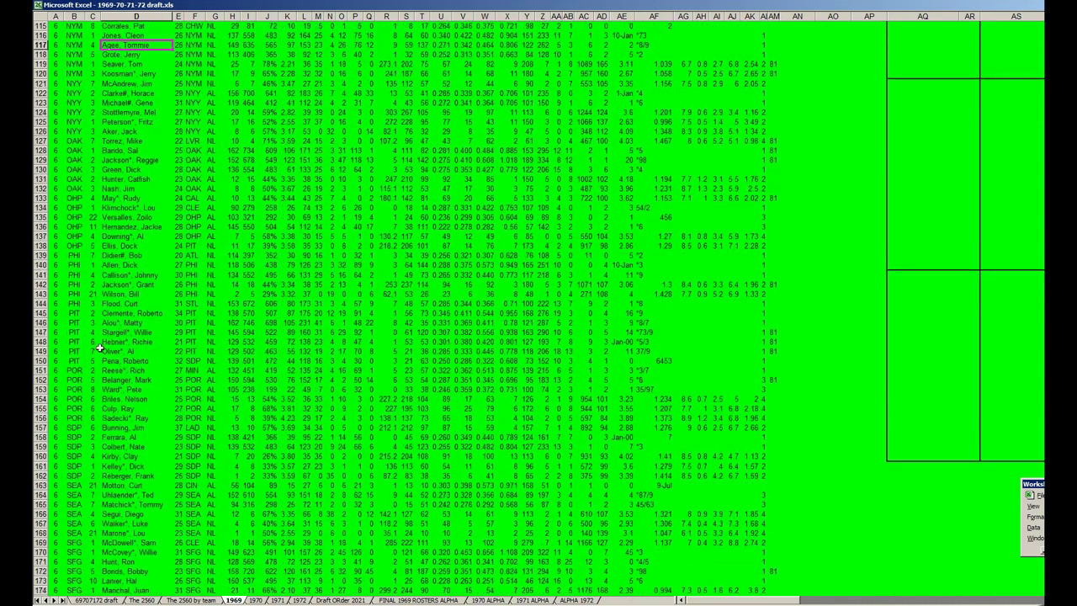
pyautogui.moveTo(43, 313); pyautogui.dragTo(44, 361)
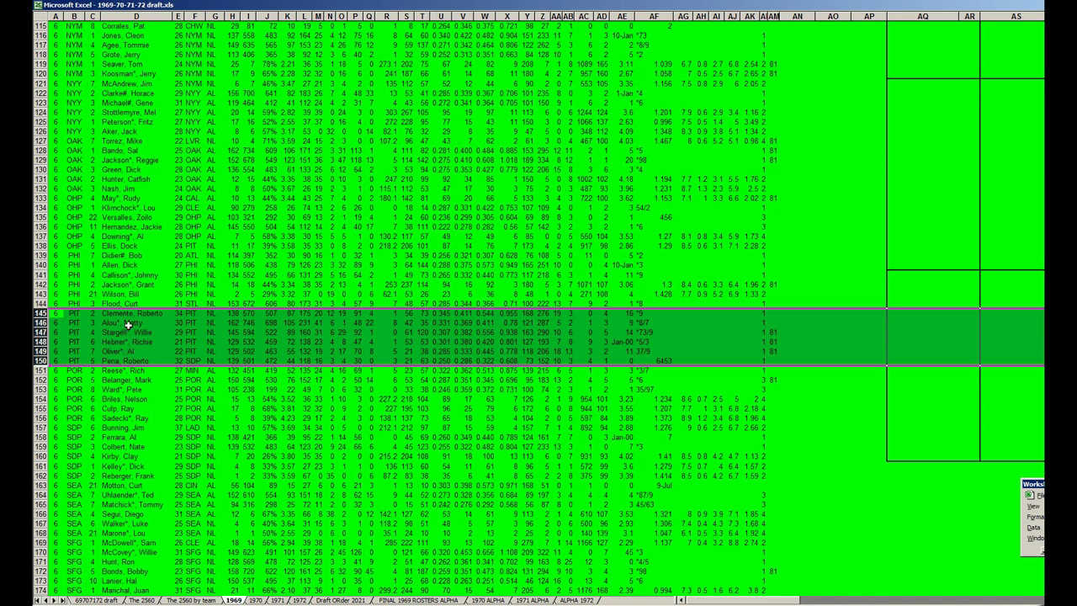
pyautogui.click(128, 324)
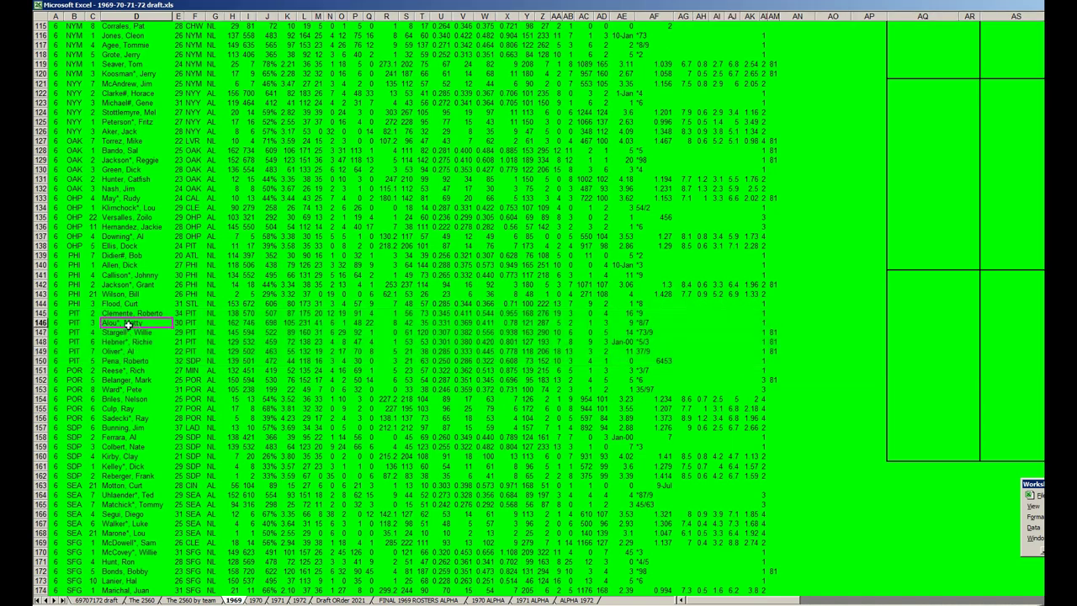
pyautogui.click(440, 322)
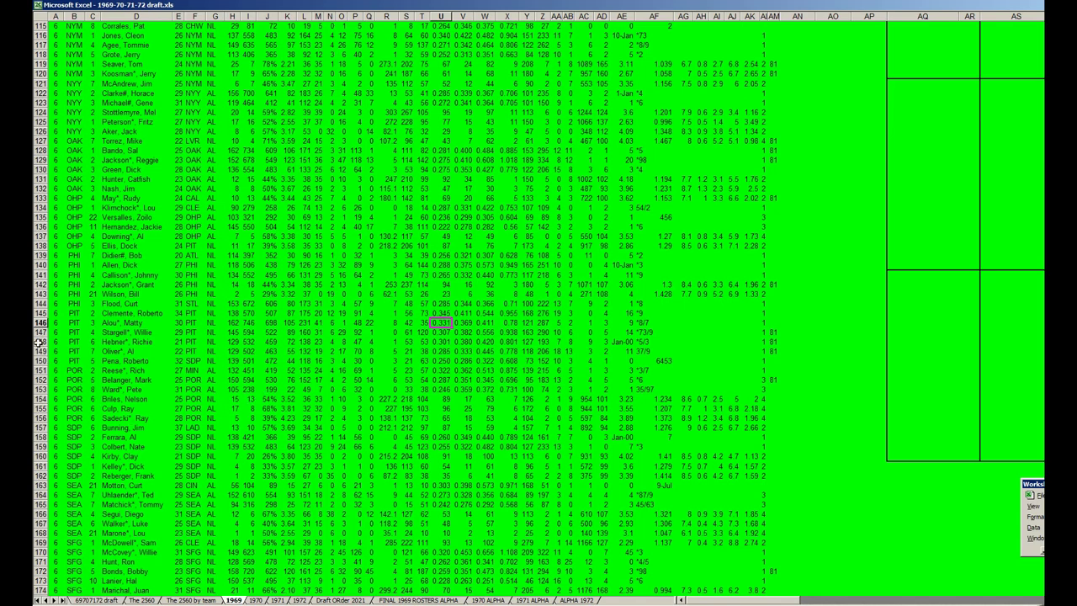
pyautogui.click(42, 333)
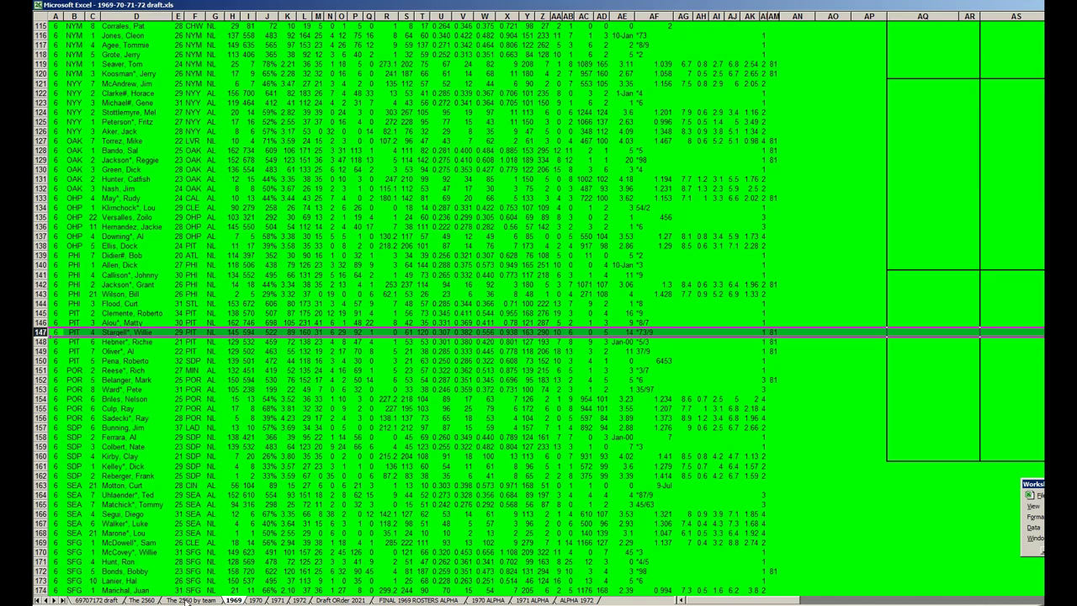
# On The 2560 by team sheet, find the PIT block and highlight the row 147 player's later seasons in rows 1576 to 1578, singling out row 1577
pyautogui.click(187, 600)
pyautogui.click(128, 395)
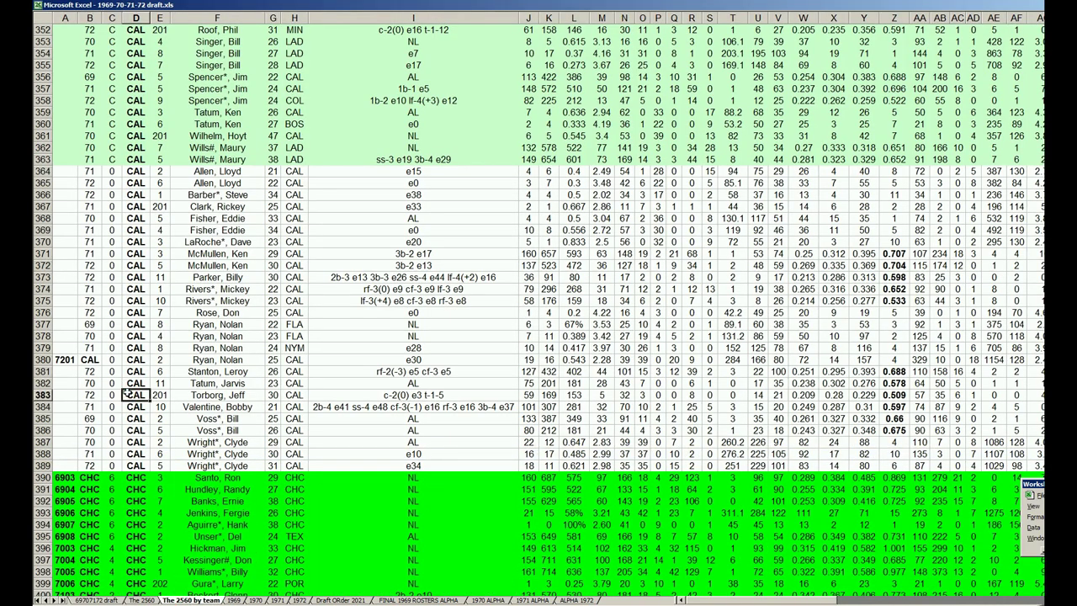
pyautogui.middleClick(128, 395)
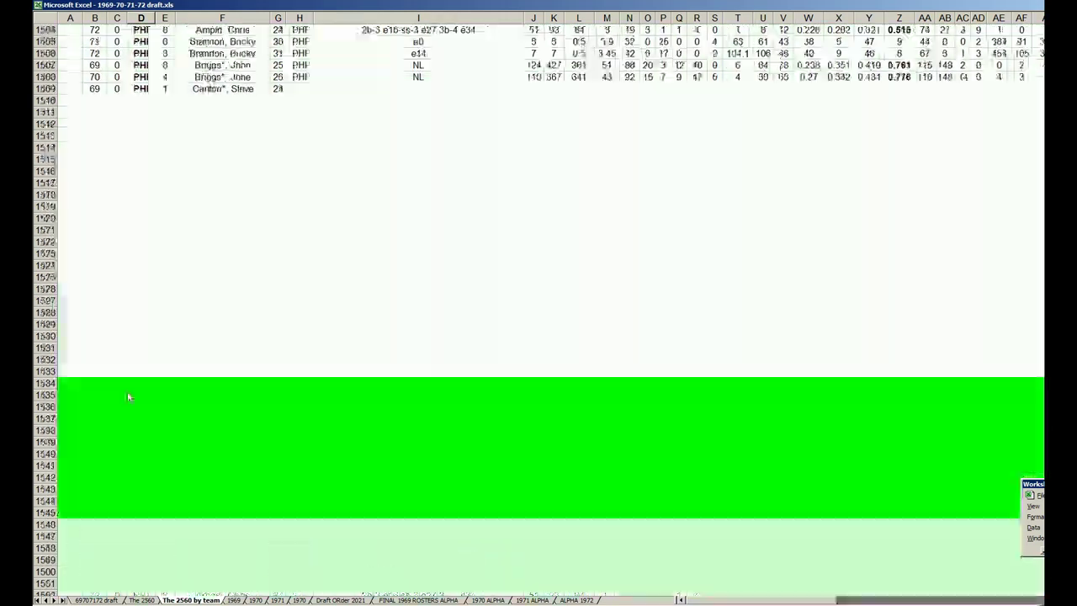
pyautogui.click(127, 390)
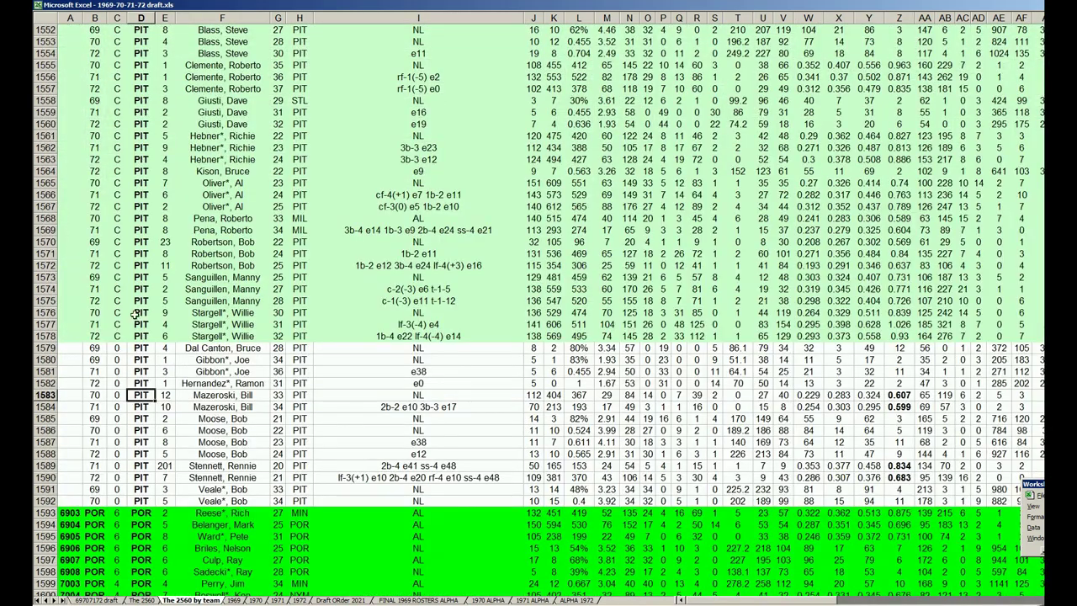
pyautogui.moveTo(52, 313); pyautogui.dragTo(52, 335)
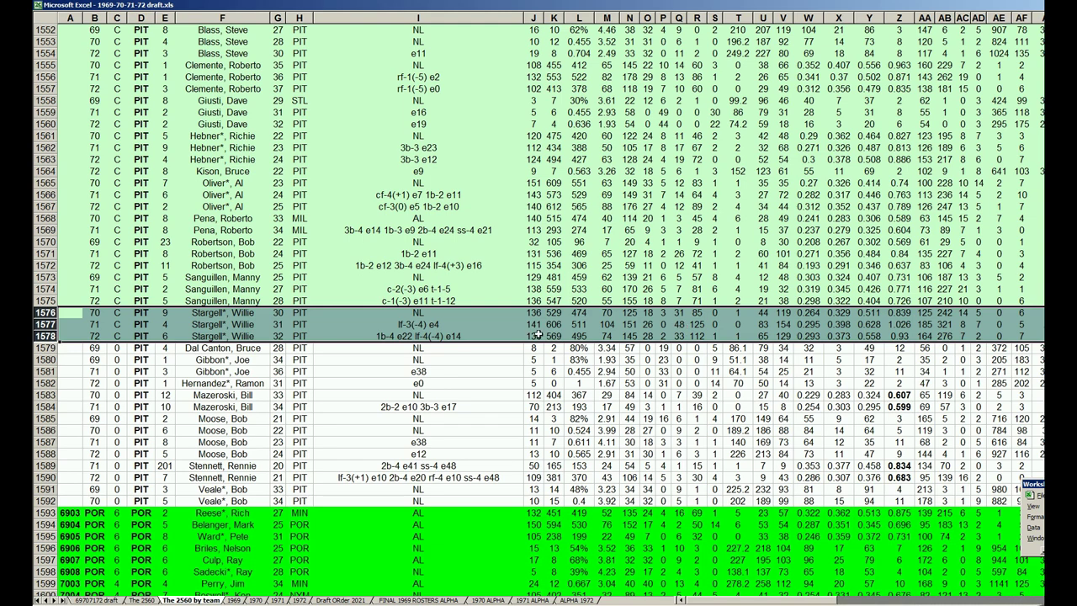
pyautogui.click(47, 324)
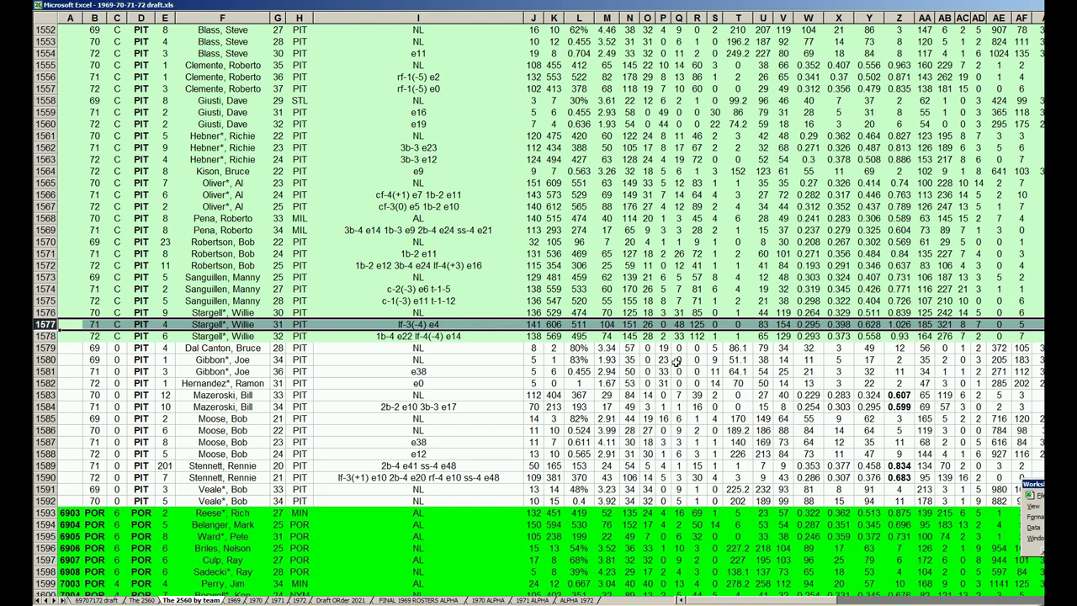
# Glance at The 2560 and The 2560 by team sheets, then return to the 1969 sheet and highlight PIT rows 145 to 150 again
pyautogui.click(141, 600)
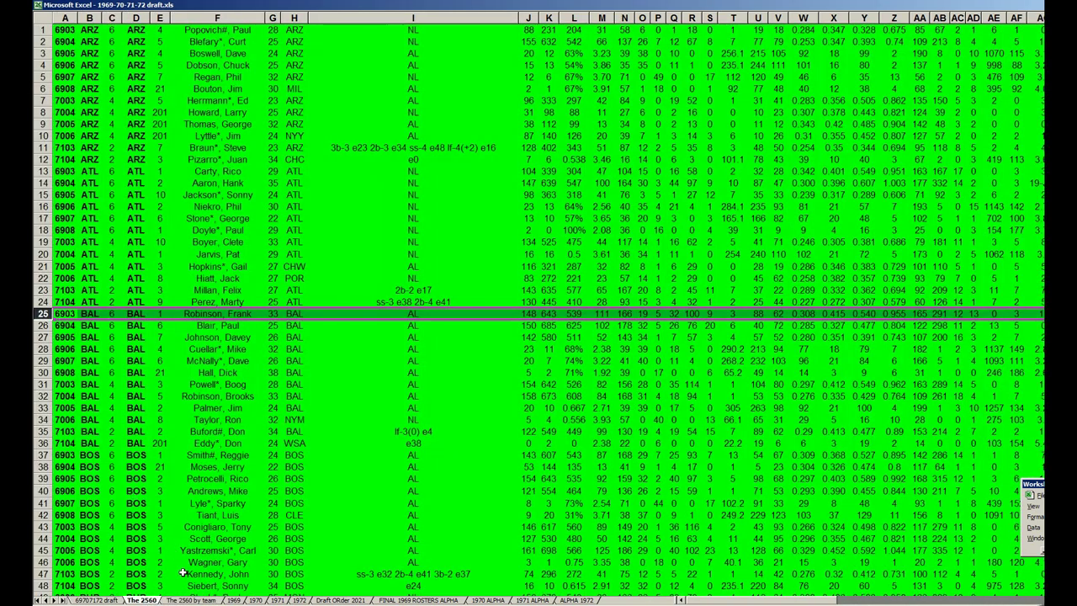
pyautogui.click(194, 600)
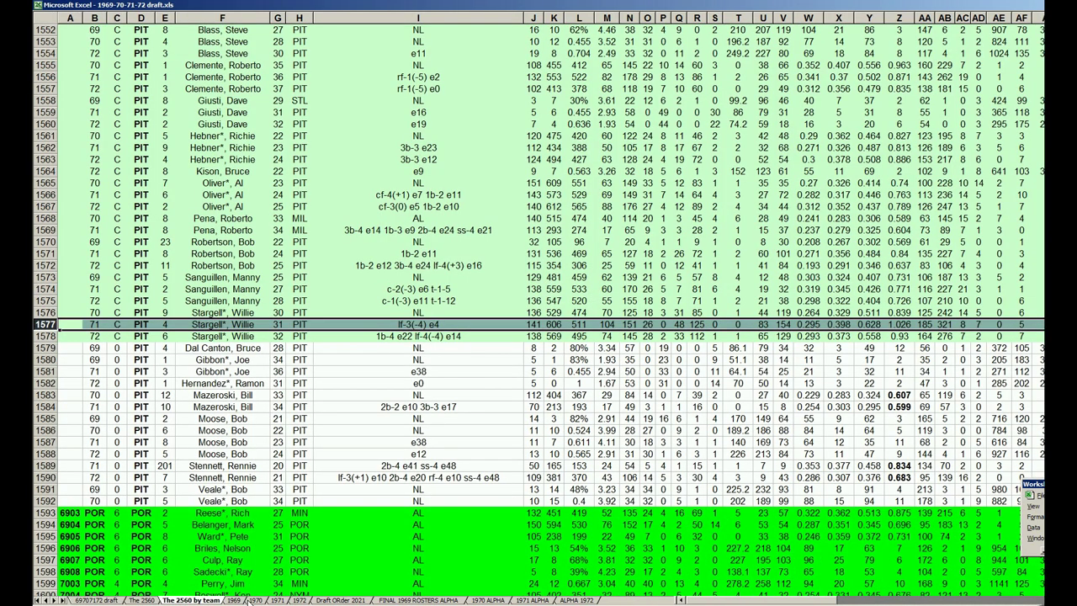
pyautogui.click(236, 600)
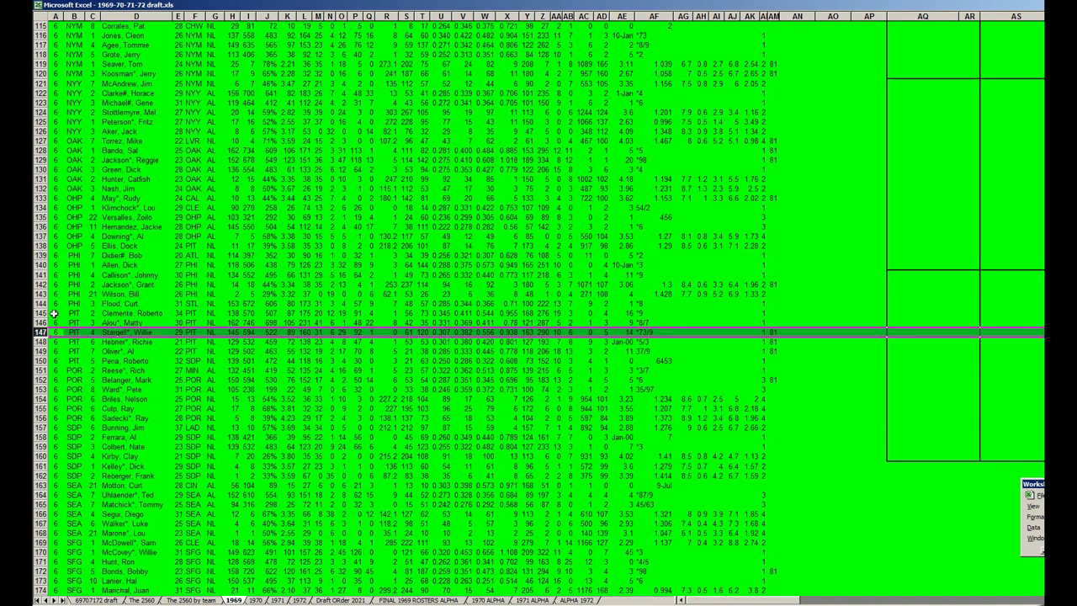
pyautogui.moveTo(48, 313); pyautogui.dragTo(41, 362)
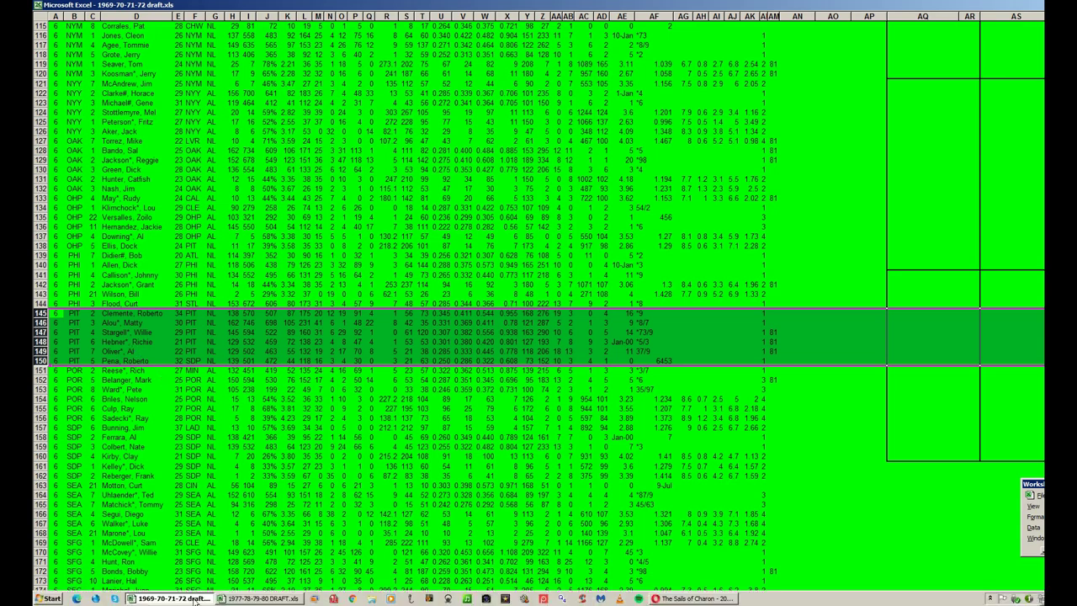
pyautogui.click(242, 600)
pyautogui.click(133, 120)
pyautogui.scroll(3, 134, 118)
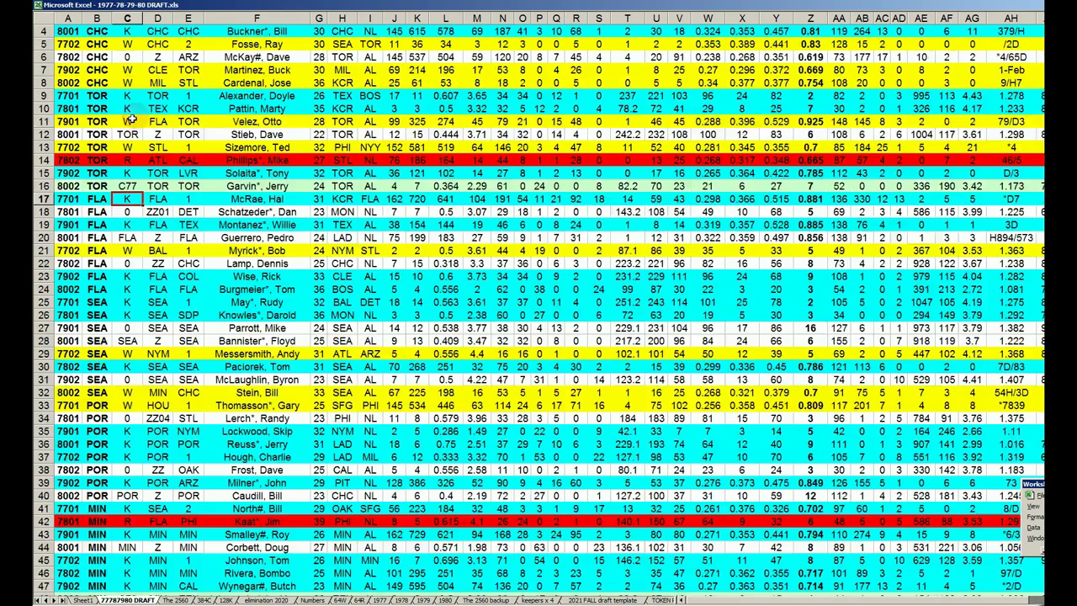
pyautogui.click(151, 56)
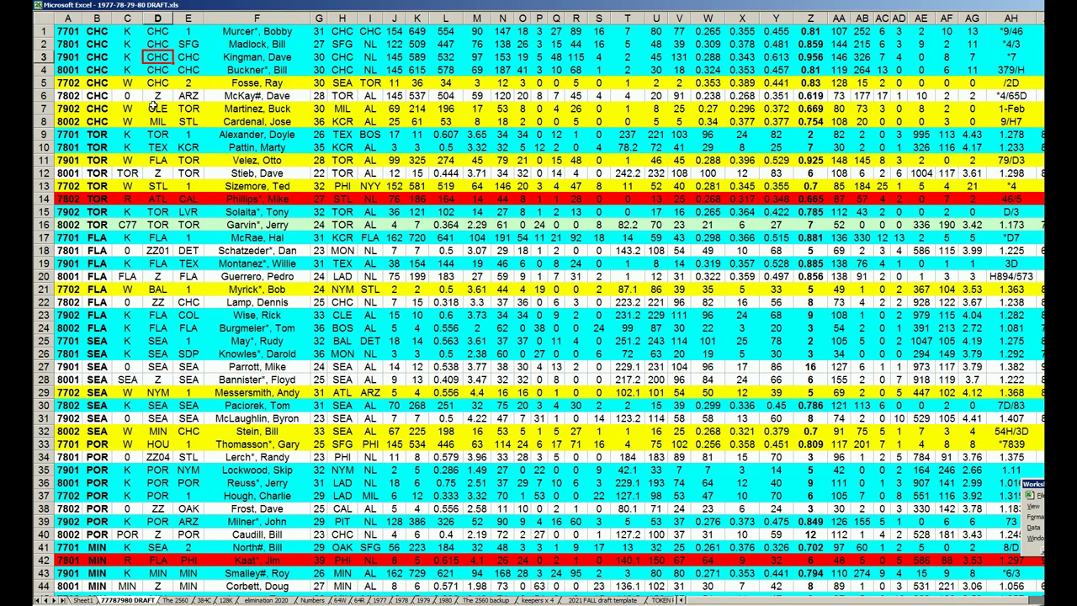